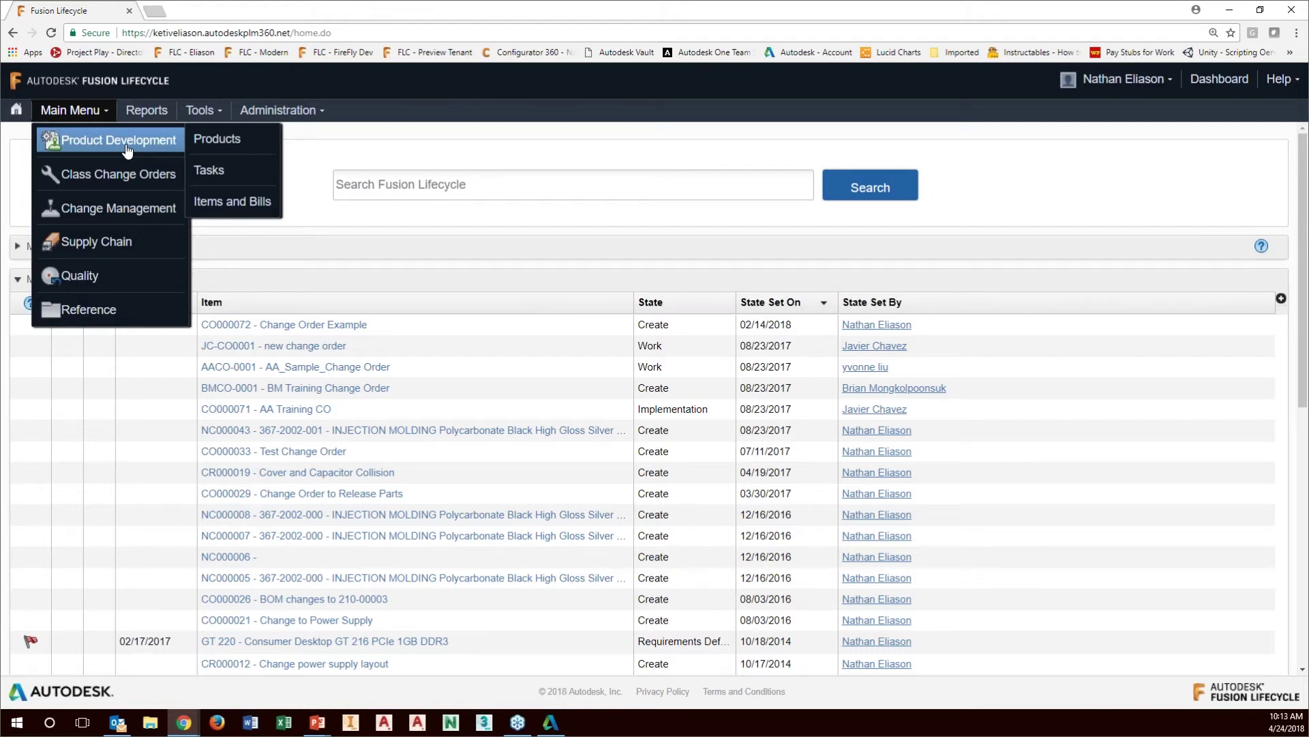
Open the Items and Bills workspace and start a new view named Demo.
{"action": "left_click", "coordinate": [233, 204]}
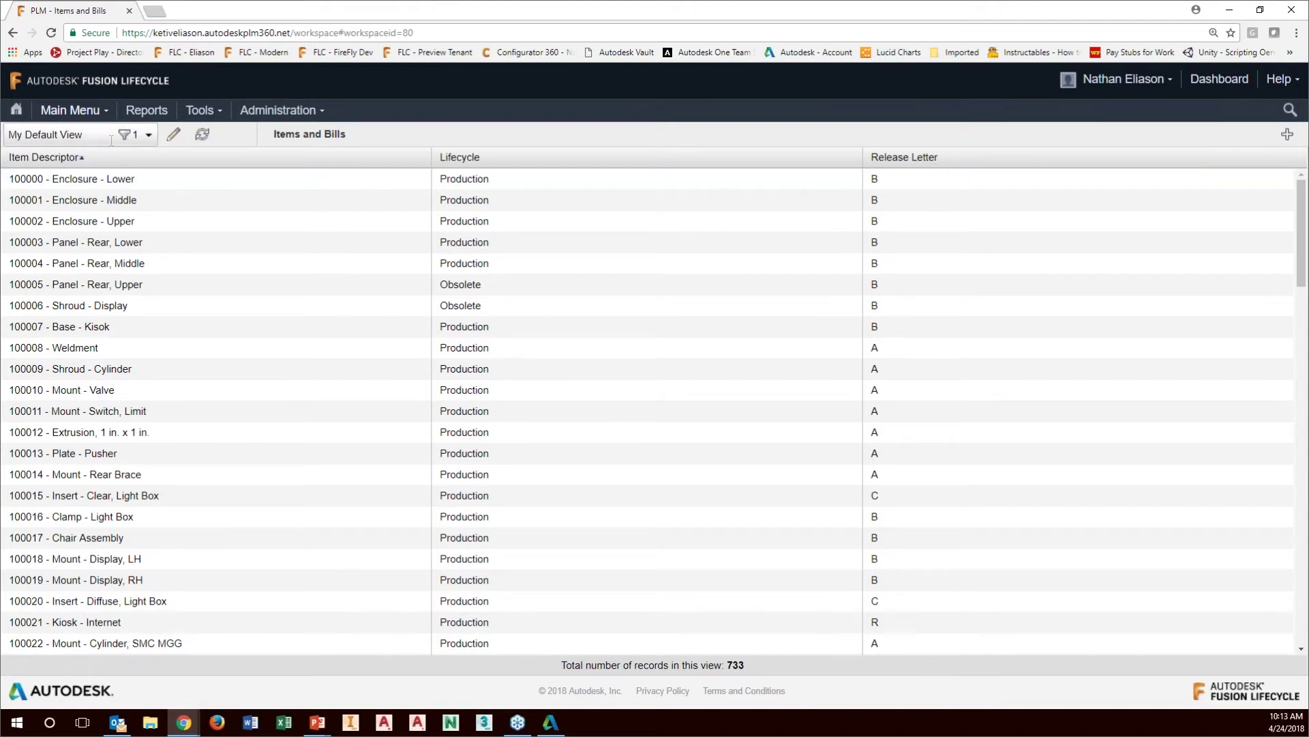
{"action": "left_click", "coordinate": [148, 135]}
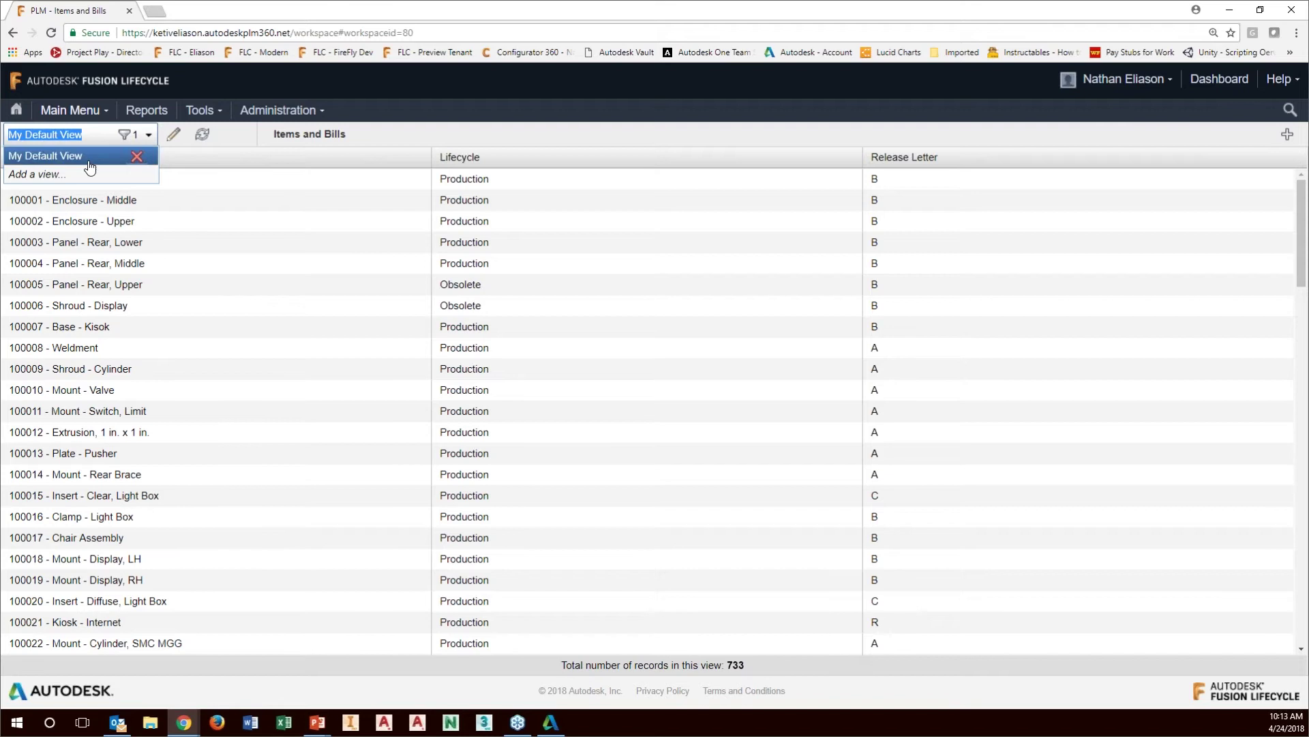
{"action": "left_click", "coordinate": [36, 173]}
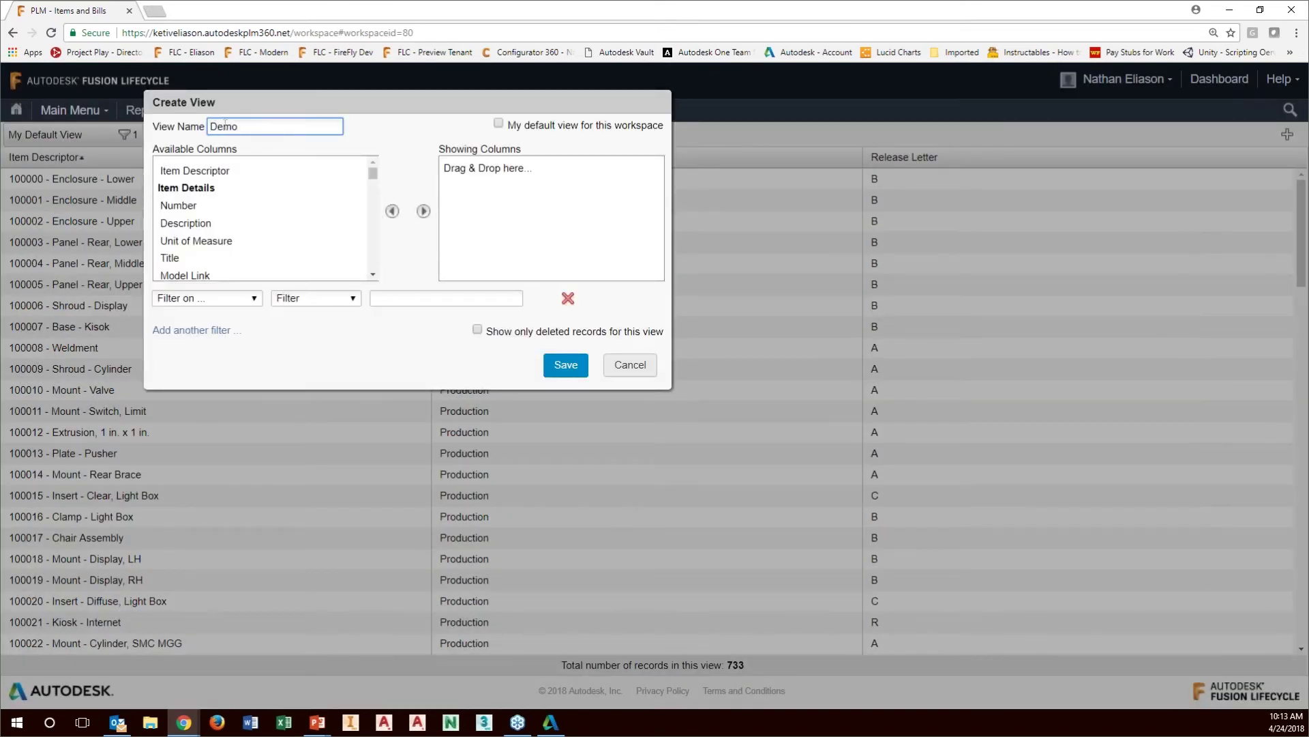
{"action": "left_click_drag", "start_coordinate": [251, 105], "coordinate": [450, 242]}
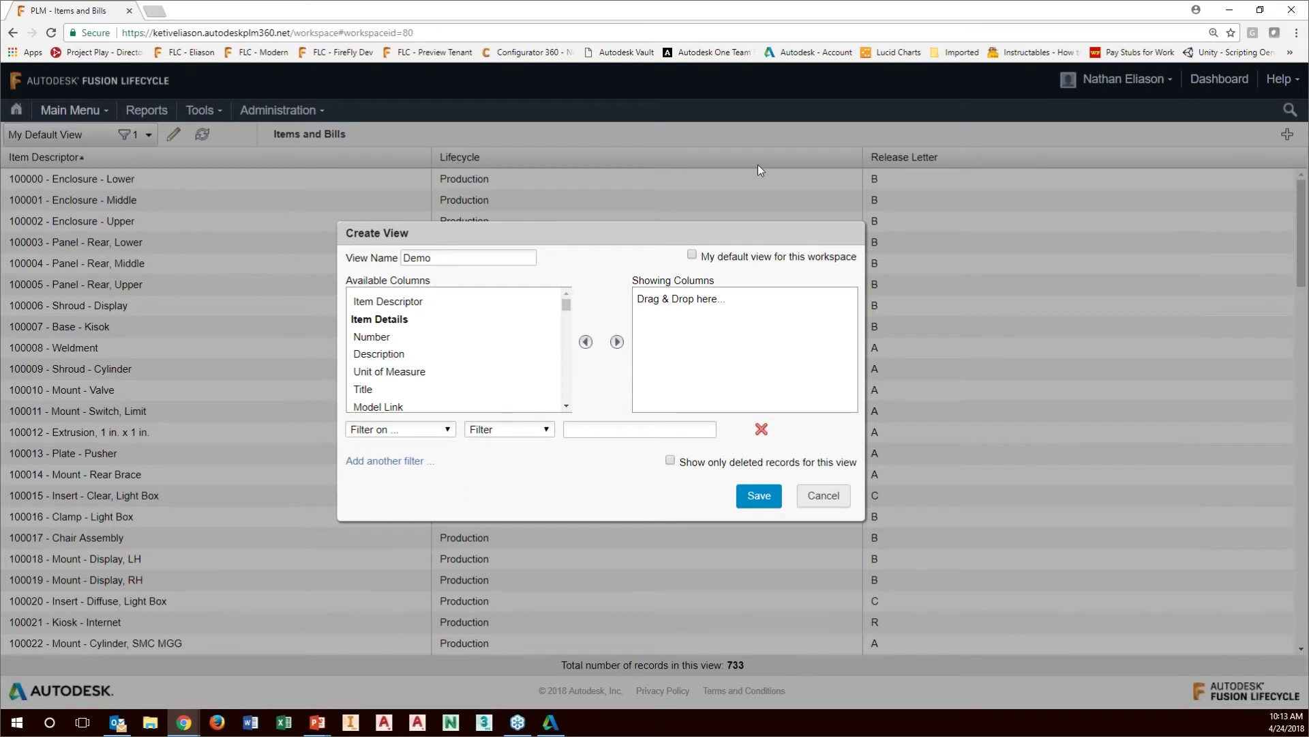
Add the Item Descriptor, Lifecycle and Release Letter columns, in that order, to the Demo view's showing columns.
{"action": "left_click", "coordinate": [381, 302]}
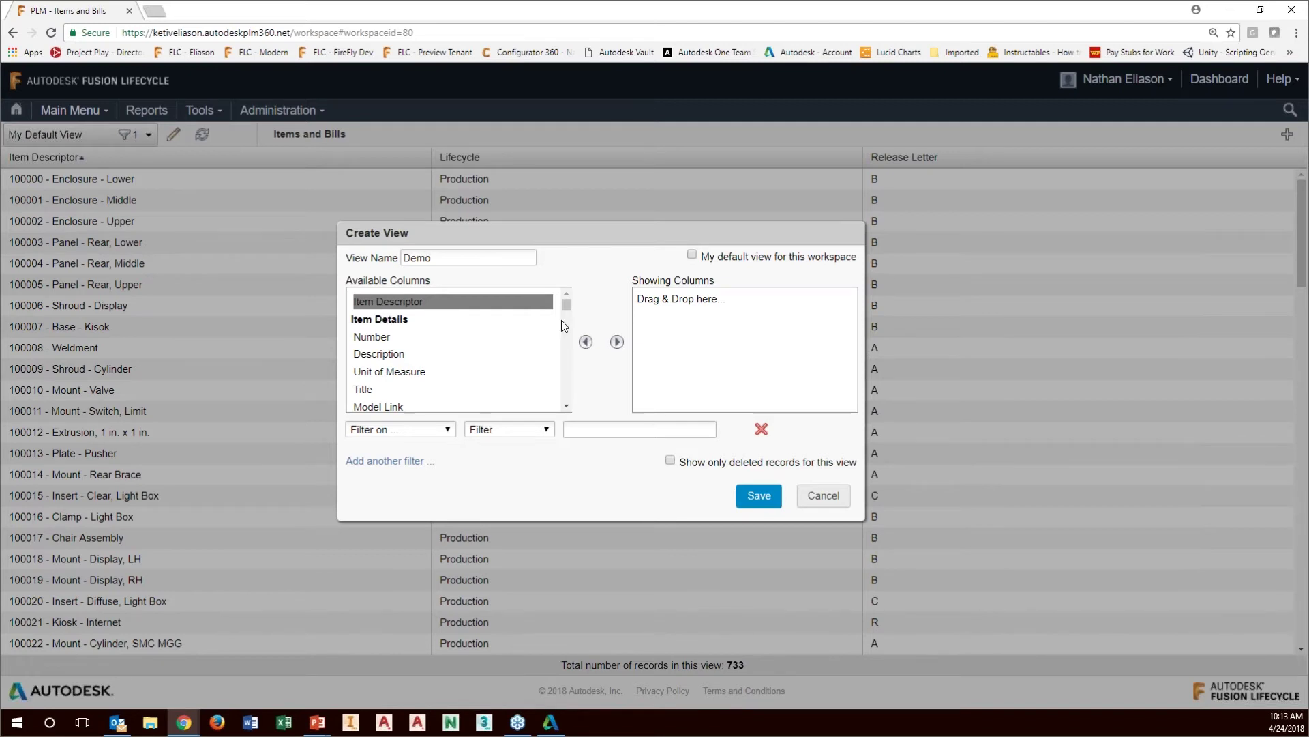
{"action": "left_click", "coordinate": [617, 343]}
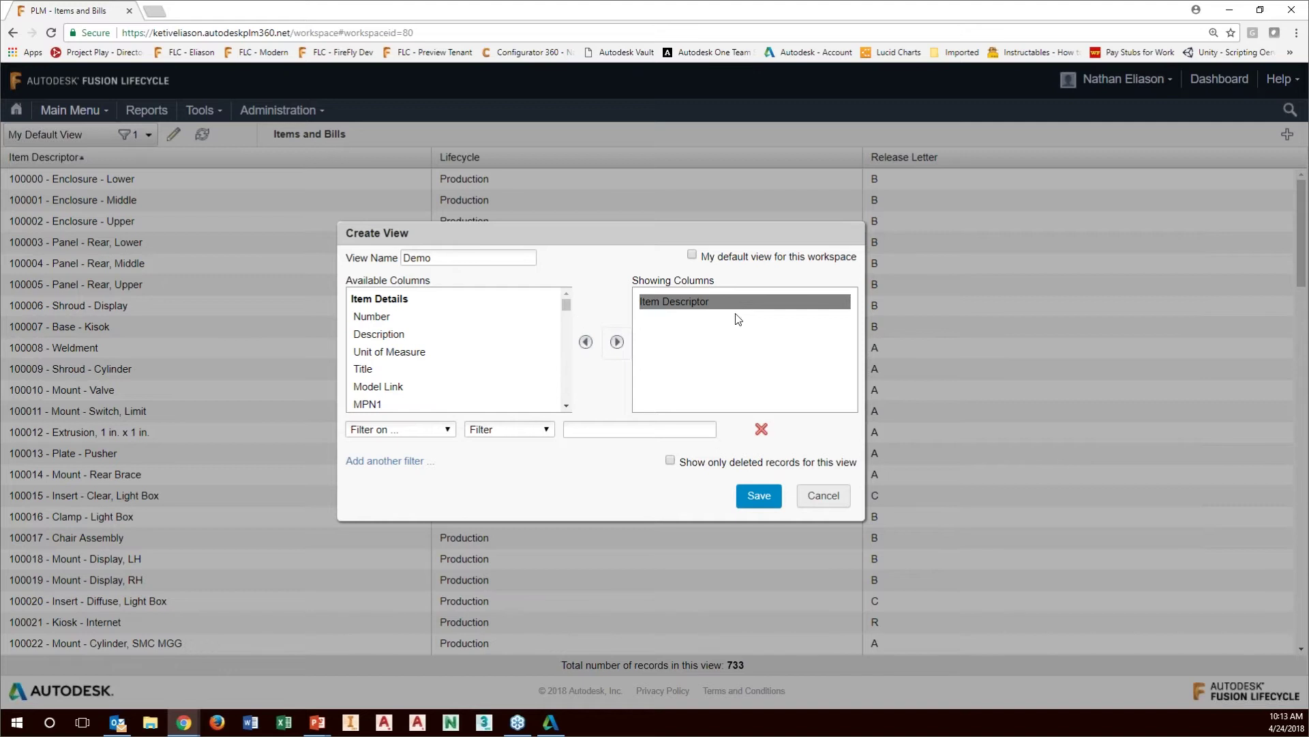
{"action": "left_click_drag", "start_coordinate": [565, 304], "coordinate": [566, 359]}
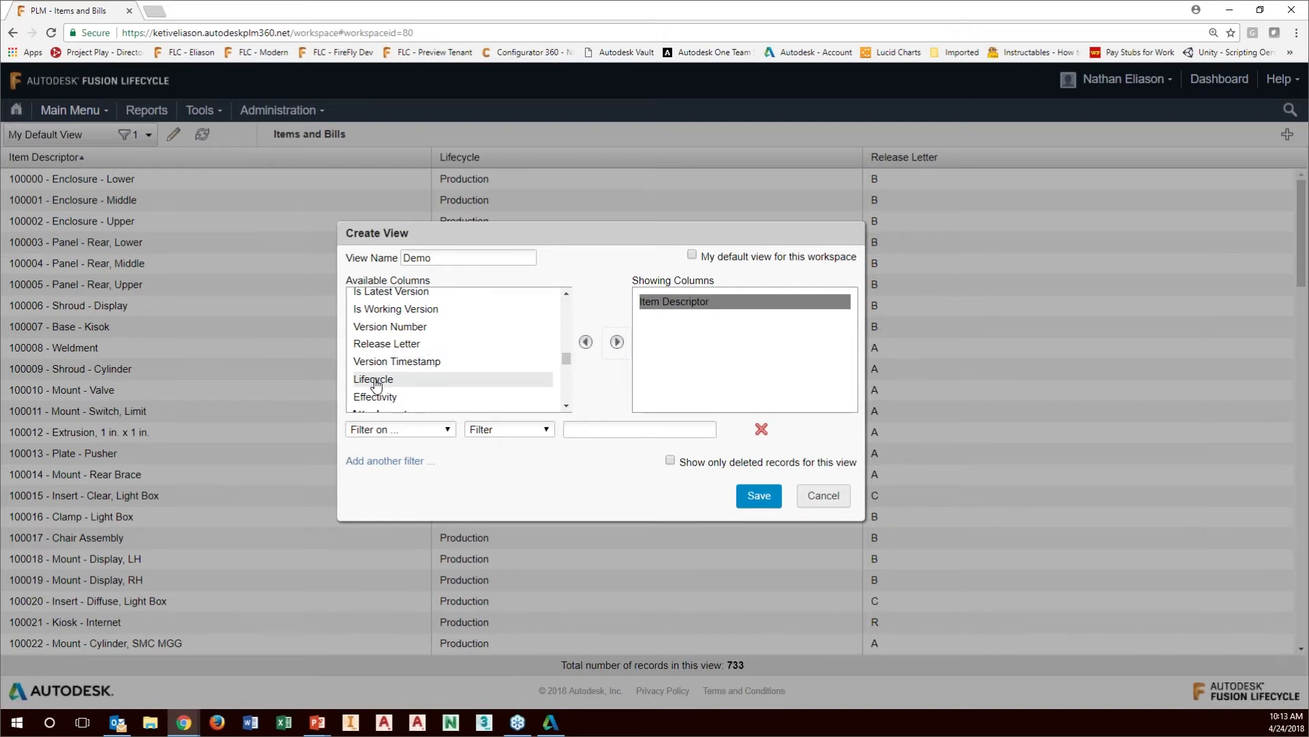
{"action": "left_click_drag", "start_coordinate": [376, 384], "coordinate": [666, 328]}
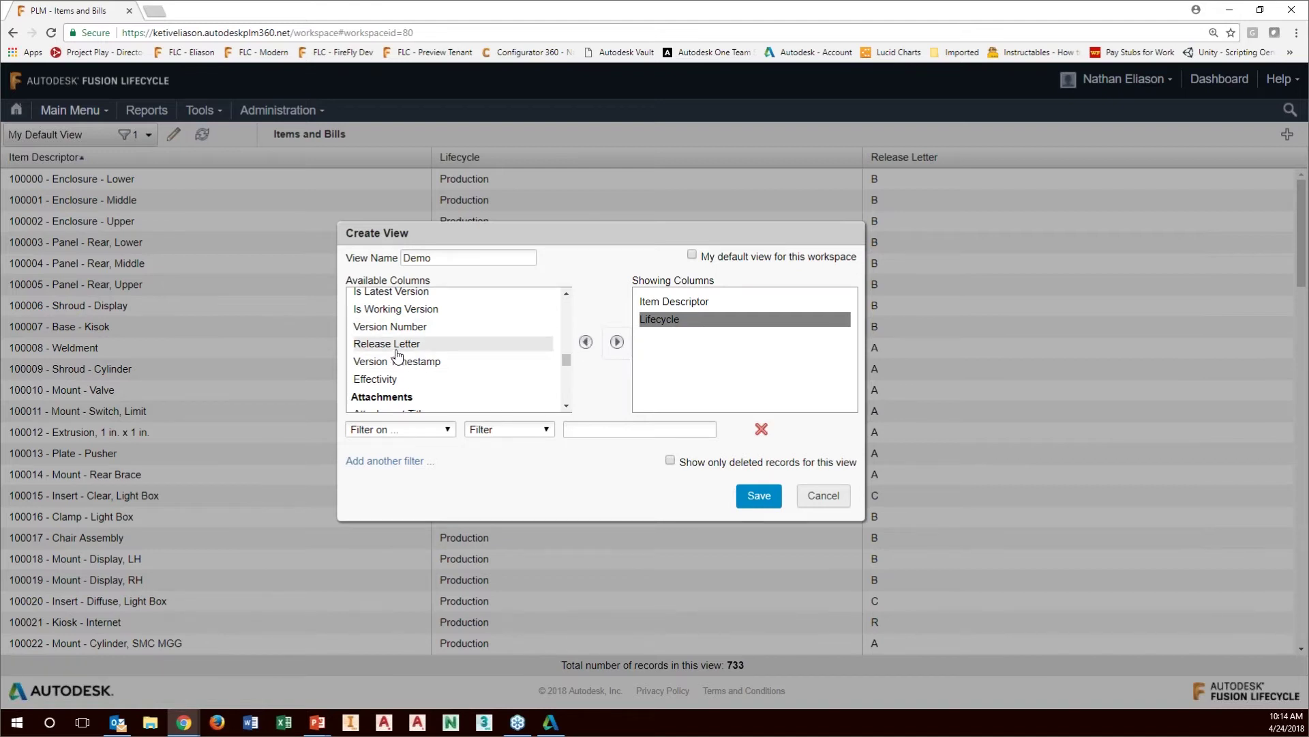
{"action": "left_click_drag", "start_coordinate": [393, 351], "coordinate": [683, 358]}
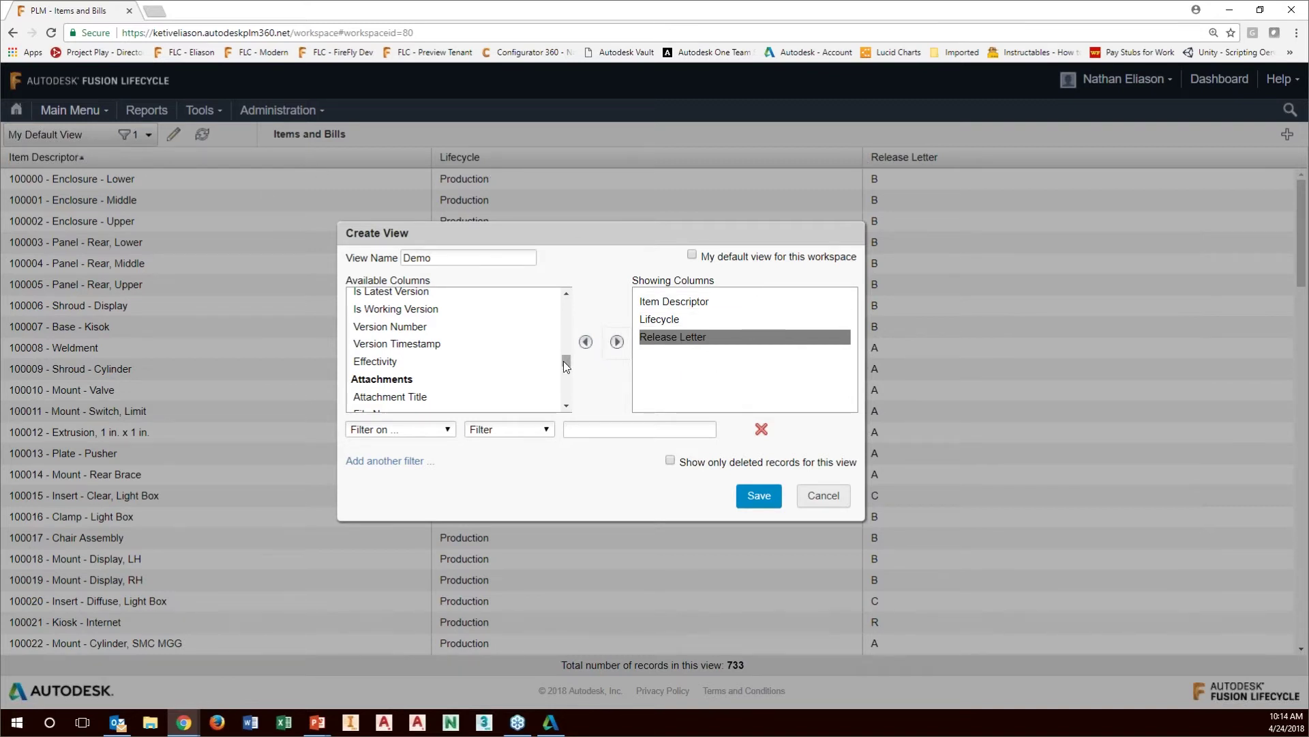
Add the Description and Unit of Measure columns after Release Letter and save the new view.
{"action": "left_click_drag", "start_coordinate": [566, 366], "coordinate": [567, 304]}
{"action": "left_click_drag", "start_coordinate": [376, 343], "coordinate": [662, 367]}
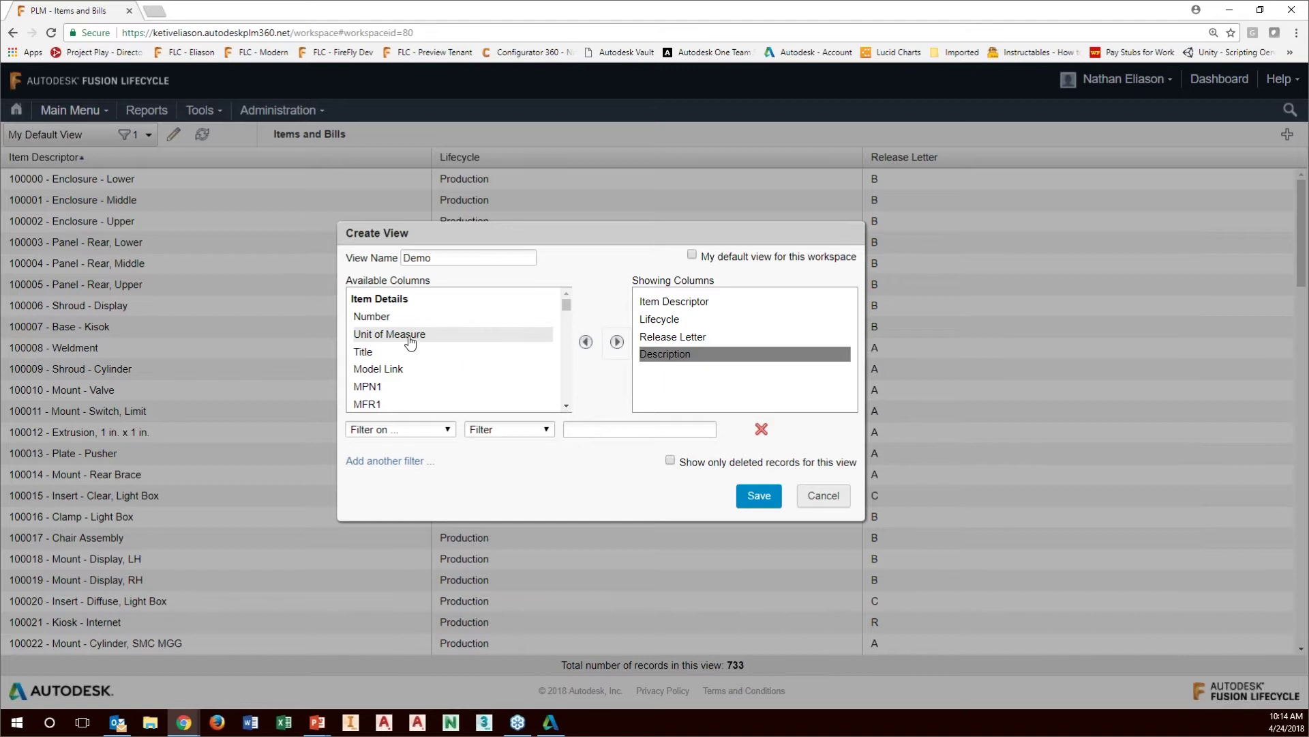
{"action": "left_click_drag", "start_coordinate": [411, 343], "coordinate": [694, 380]}
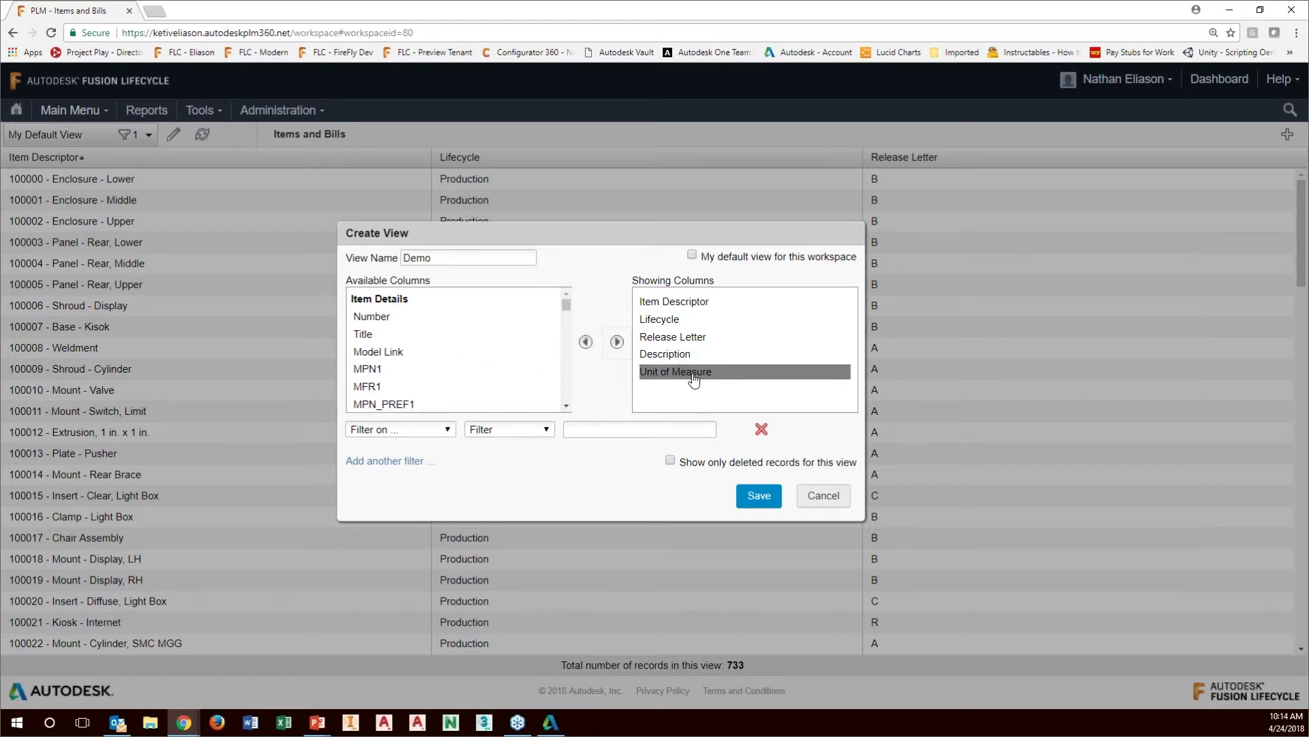
{"action": "left_click", "coordinate": [759, 498]}
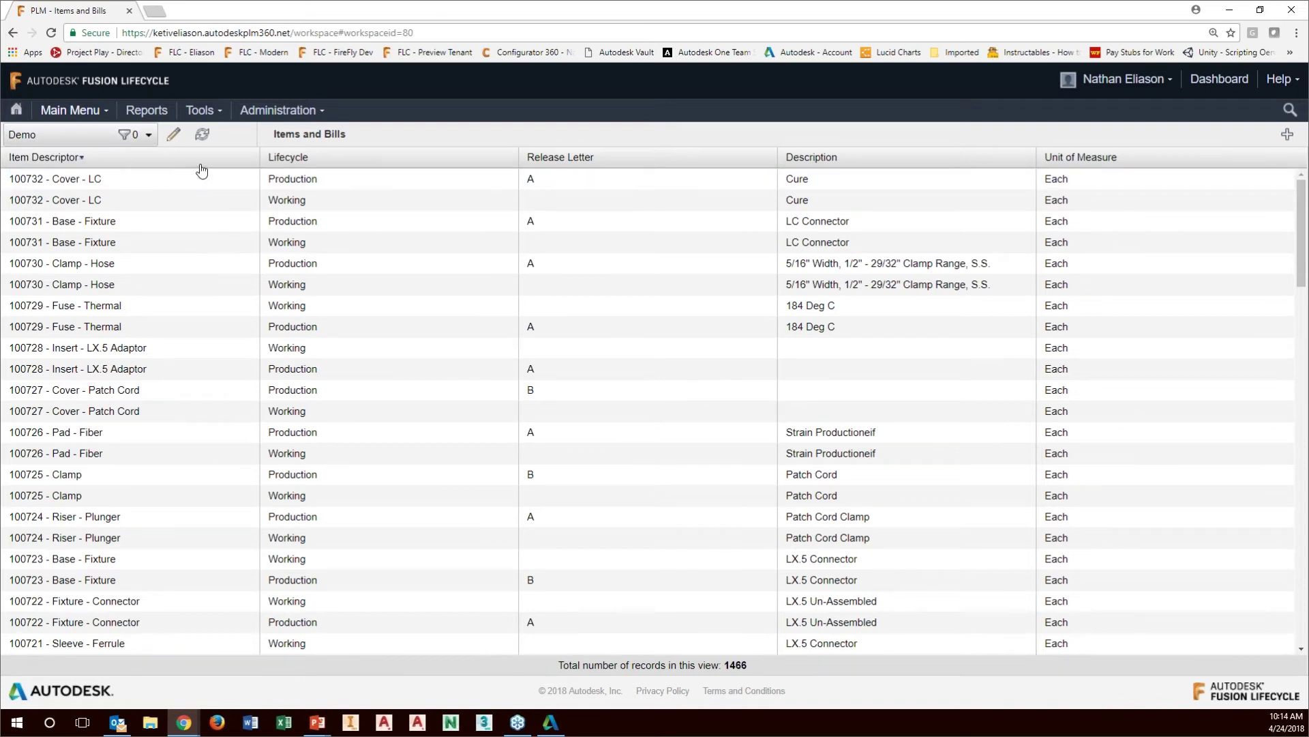
Try sorting the item list by Item Descriptor, Lifecycle and Release Letter, ending with Item Descriptor in ascending order.
{"action": "left_click", "coordinate": [32, 163]}
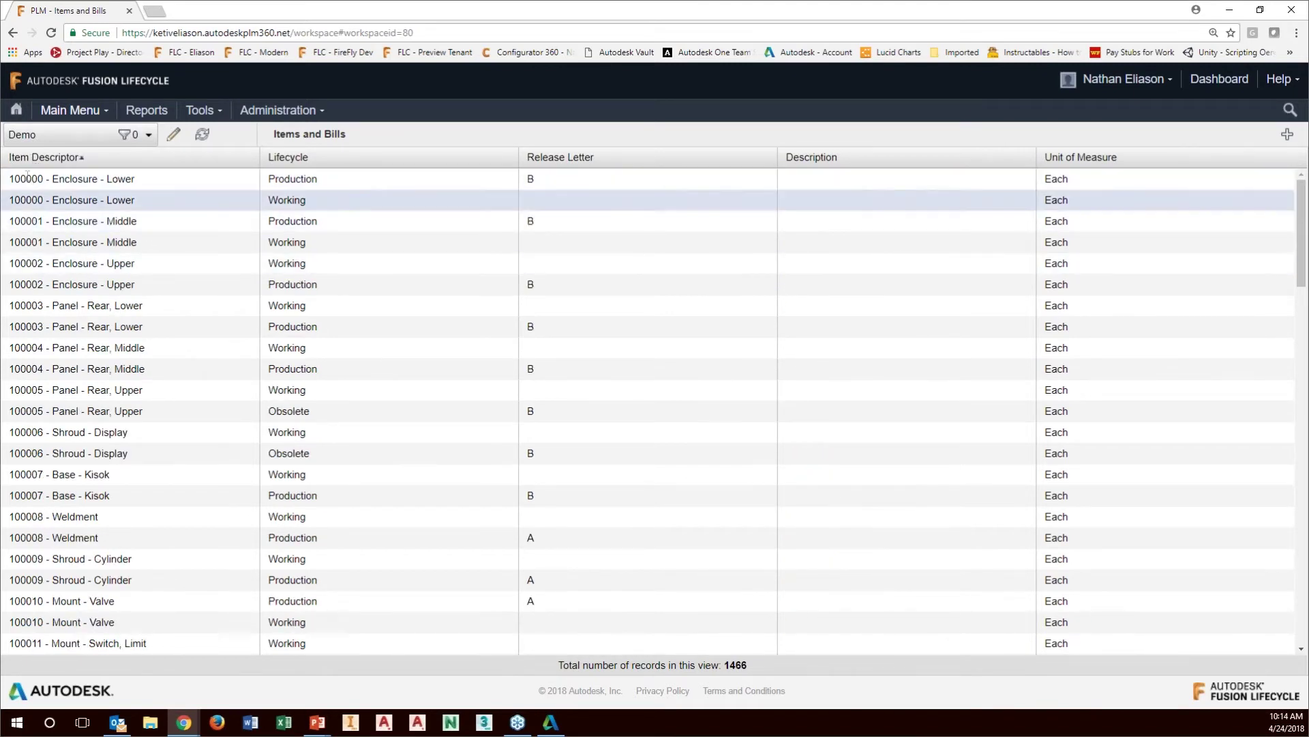
{"action": "left_click", "coordinate": [287, 162]}
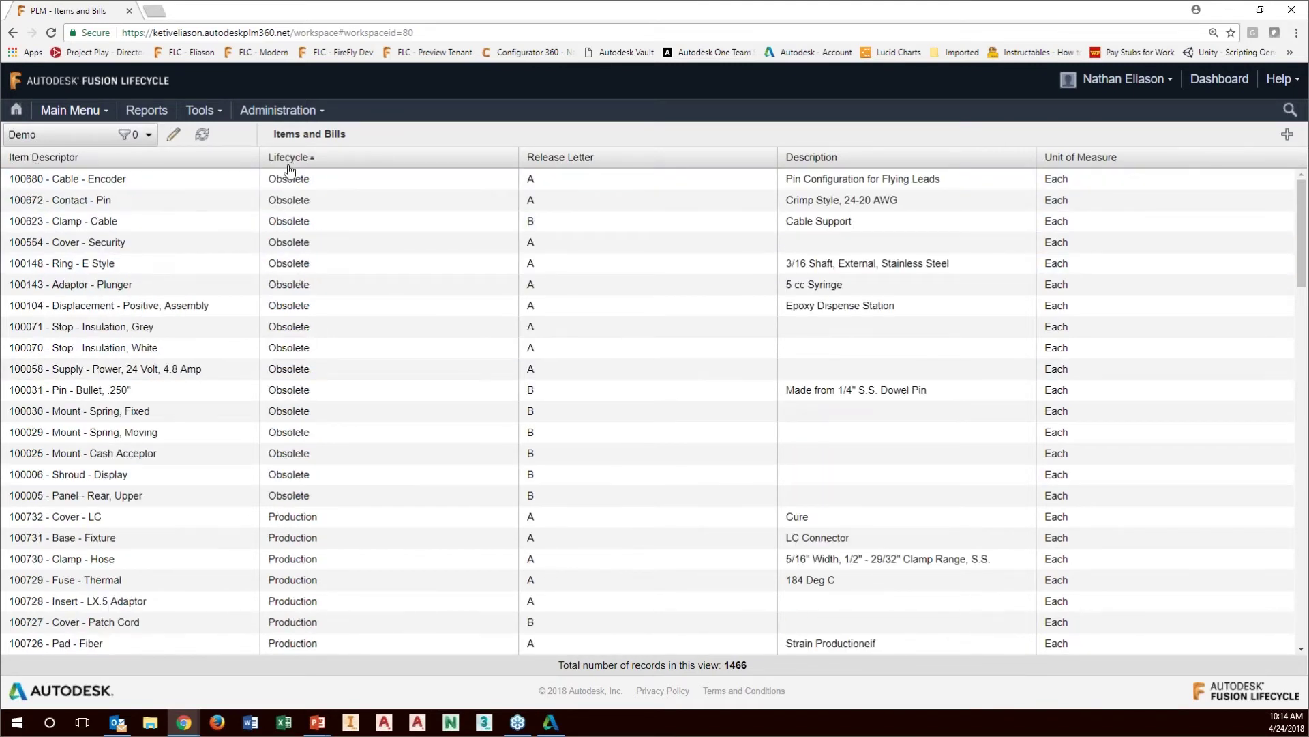
{"action": "left_click", "coordinate": [571, 162]}
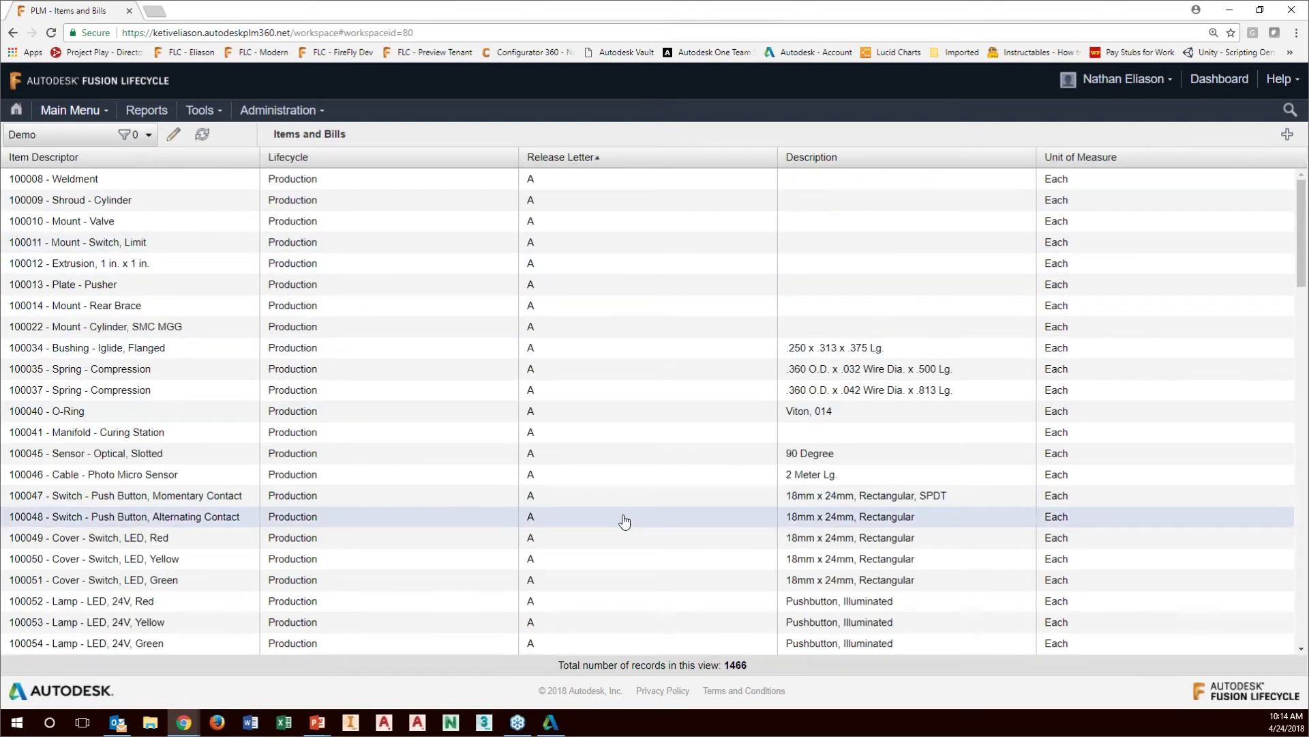
{"action": "left_click", "coordinate": [46, 164]}
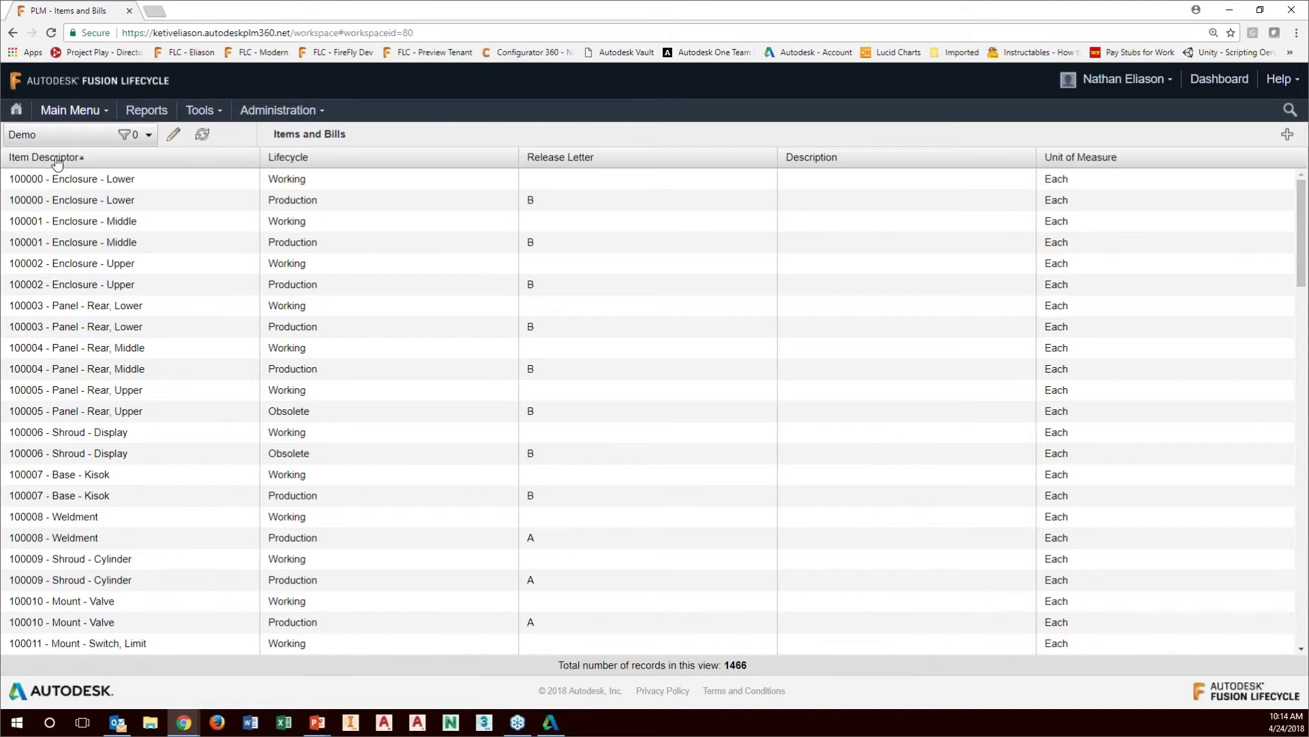
{"action": "left_click", "coordinate": [56, 161]}
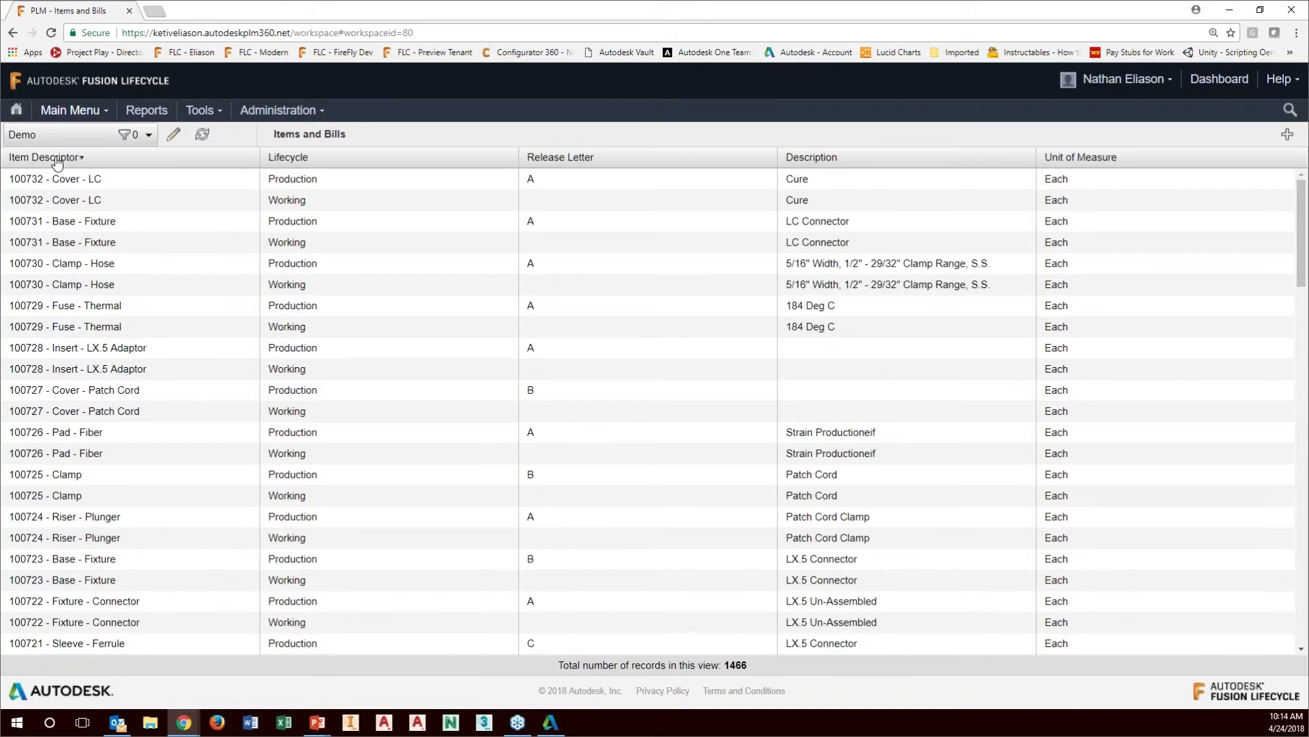
{"action": "left_click", "coordinate": [57, 161]}
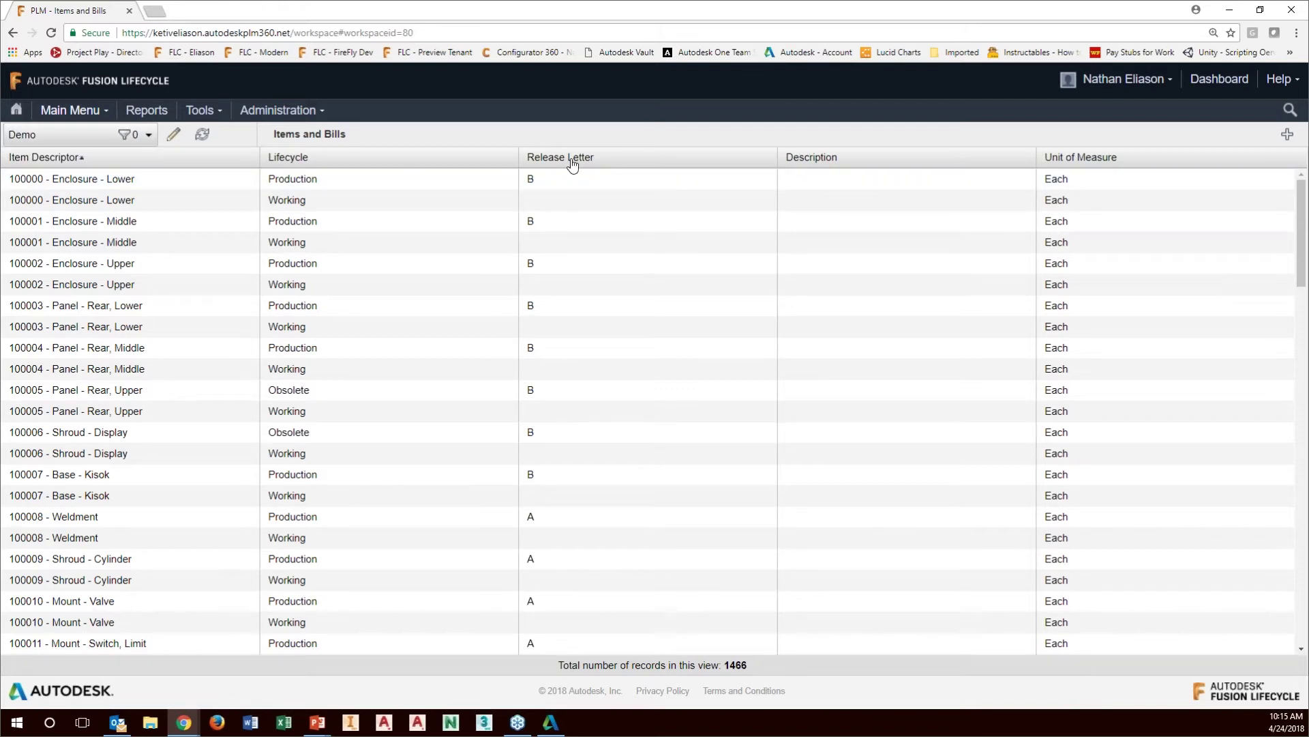
Reorder the Demo view's columns so Description and Unit of Measure directly follow Item Descriptor, and save the view.
{"action": "left_click", "coordinate": [174, 135]}
{"action": "left_click_drag", "start_coordinate": [351, 101], "coordinate": [349, 197]}
{"action": "left_click_drag", "start_coordinate": [476, 323], "coordinate": [473, 290]}
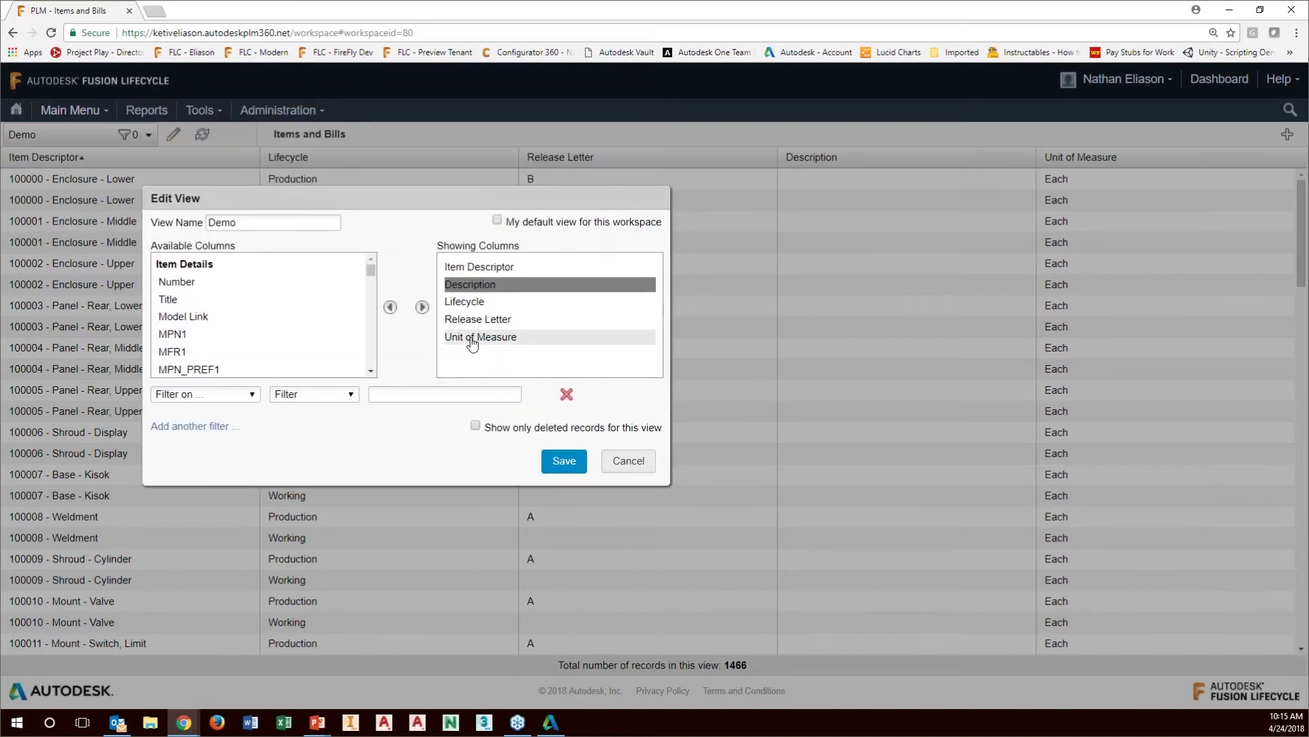
{"action": "left_click_drag", "start_coordinate": [471, 341], "coordinate": [476, 302]}
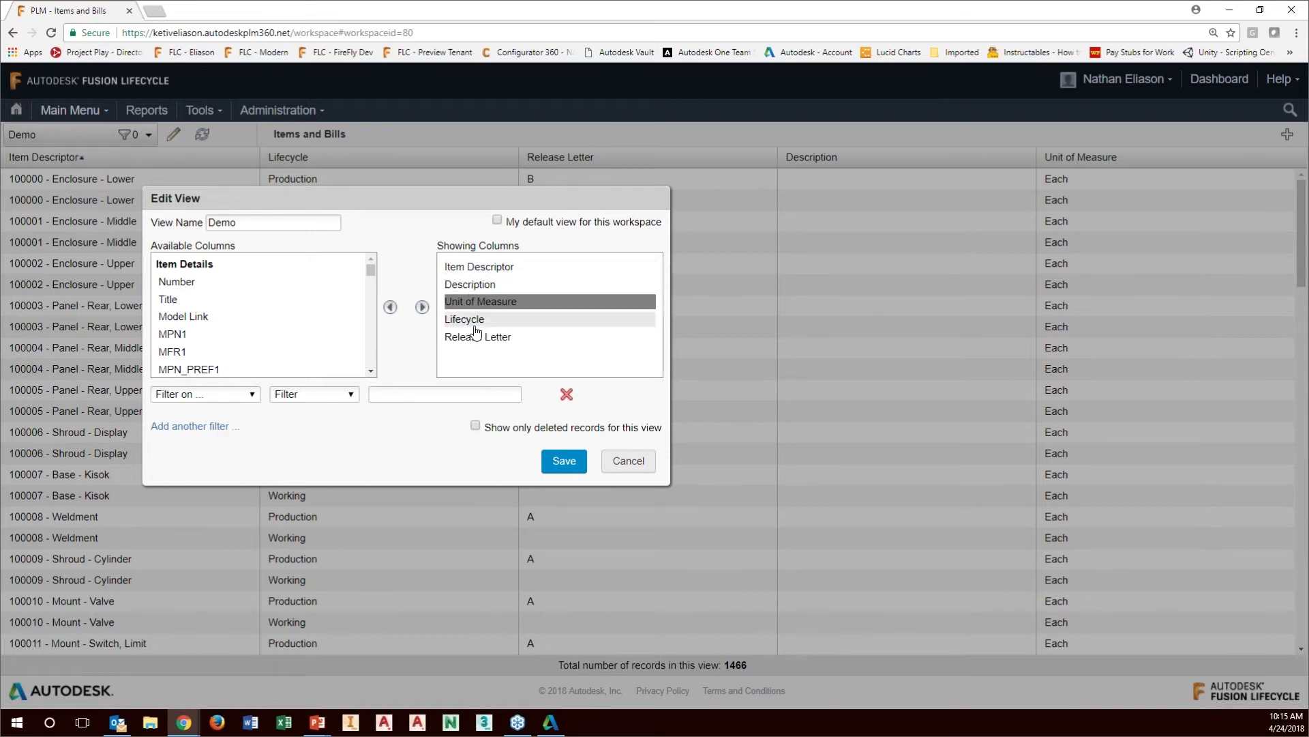
{"action": "left_click", "coordinate": [564, 460]}
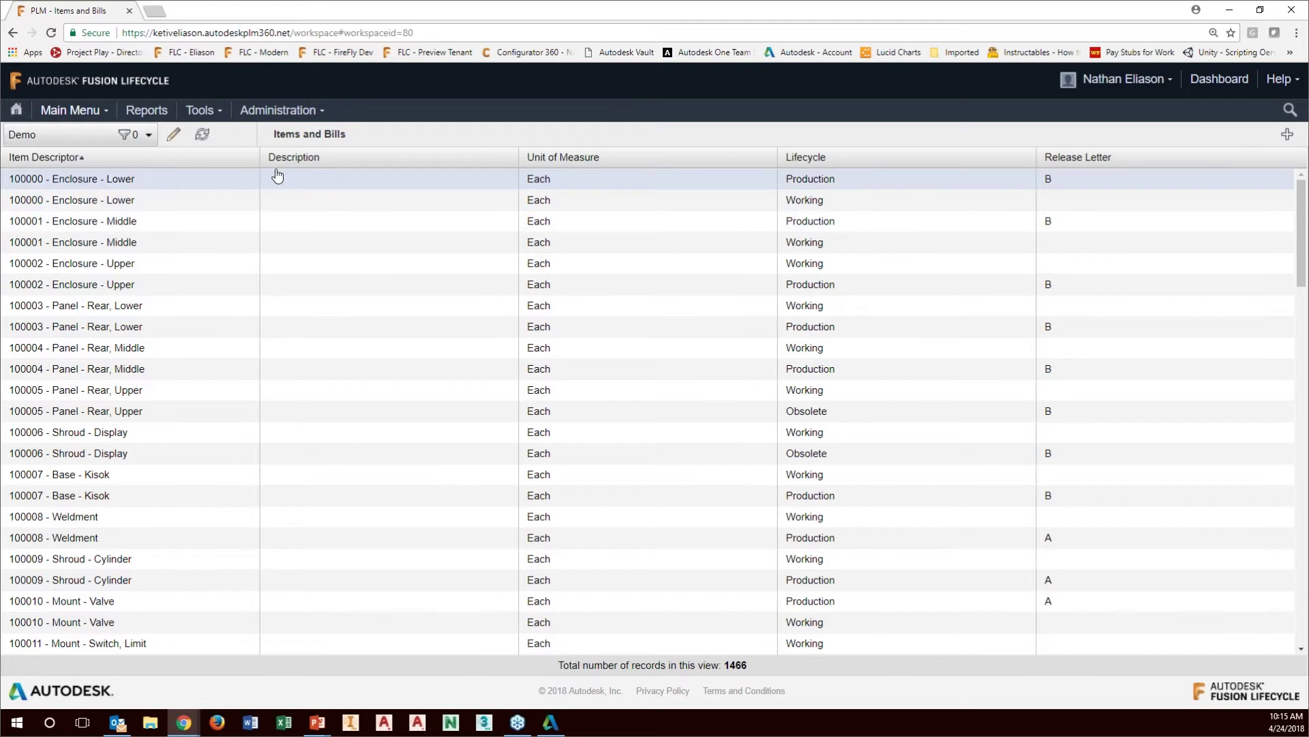
Add a filter to the Demo view that requires Is Latest Version to be True, and save it.
{"action": "left_click", "coordinate": [174, 135]}
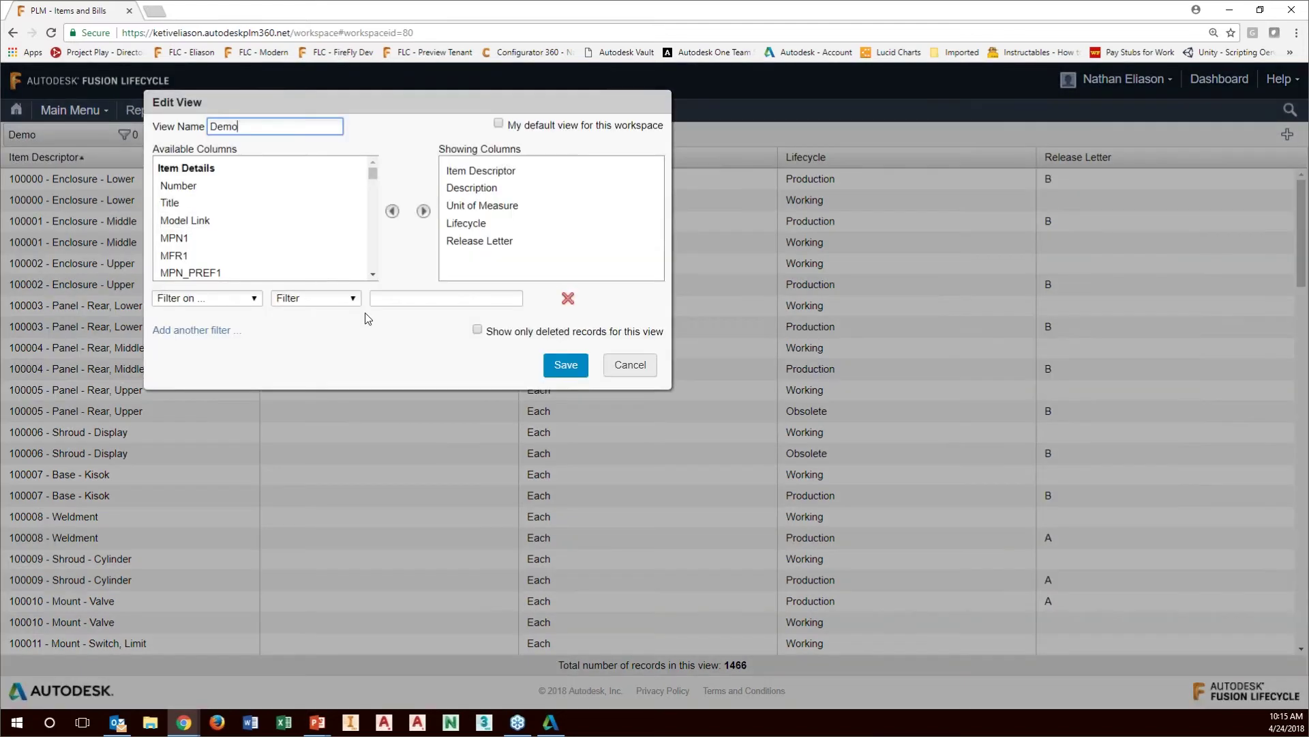
{"action": "left_click", "coordinate": [256, 302]}
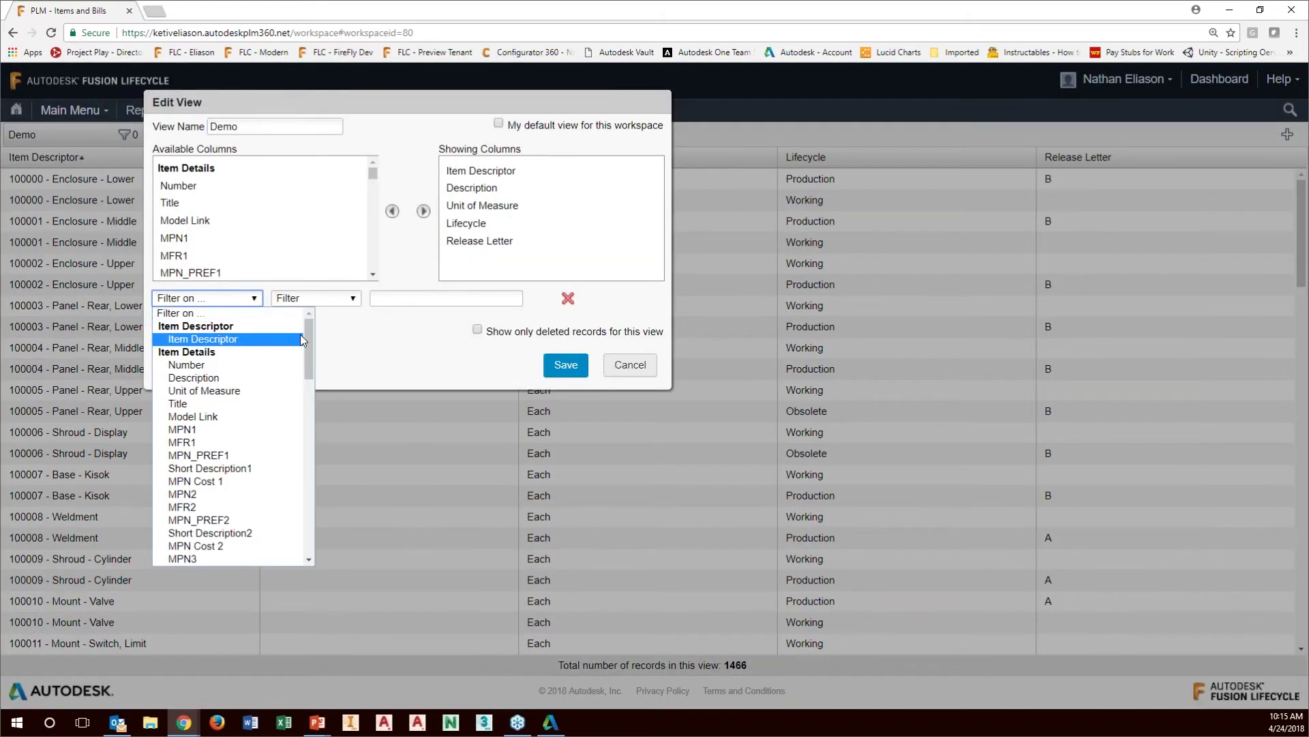
{"action": "left_click_drag", "start_coordinate": [308, 341], "coordinate": [311, 447]}
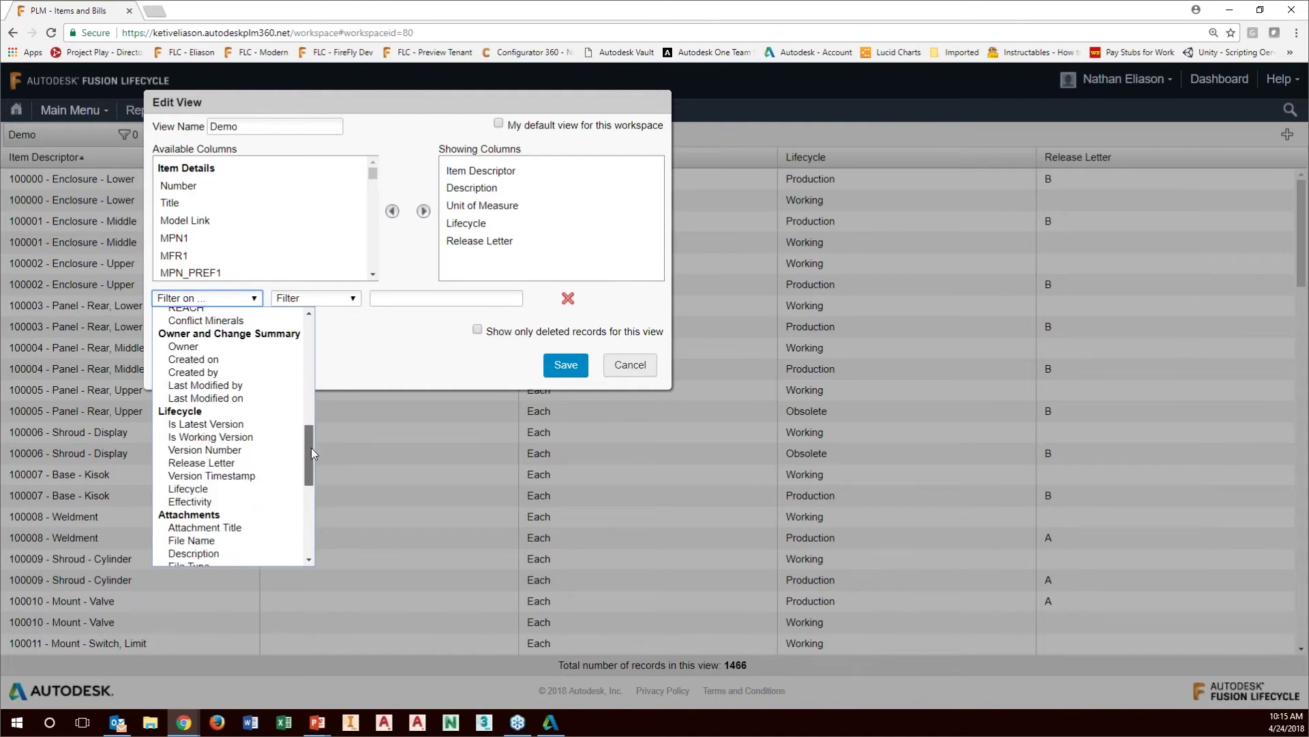
{"action": "left_click", "coordinate": [228, 423]}
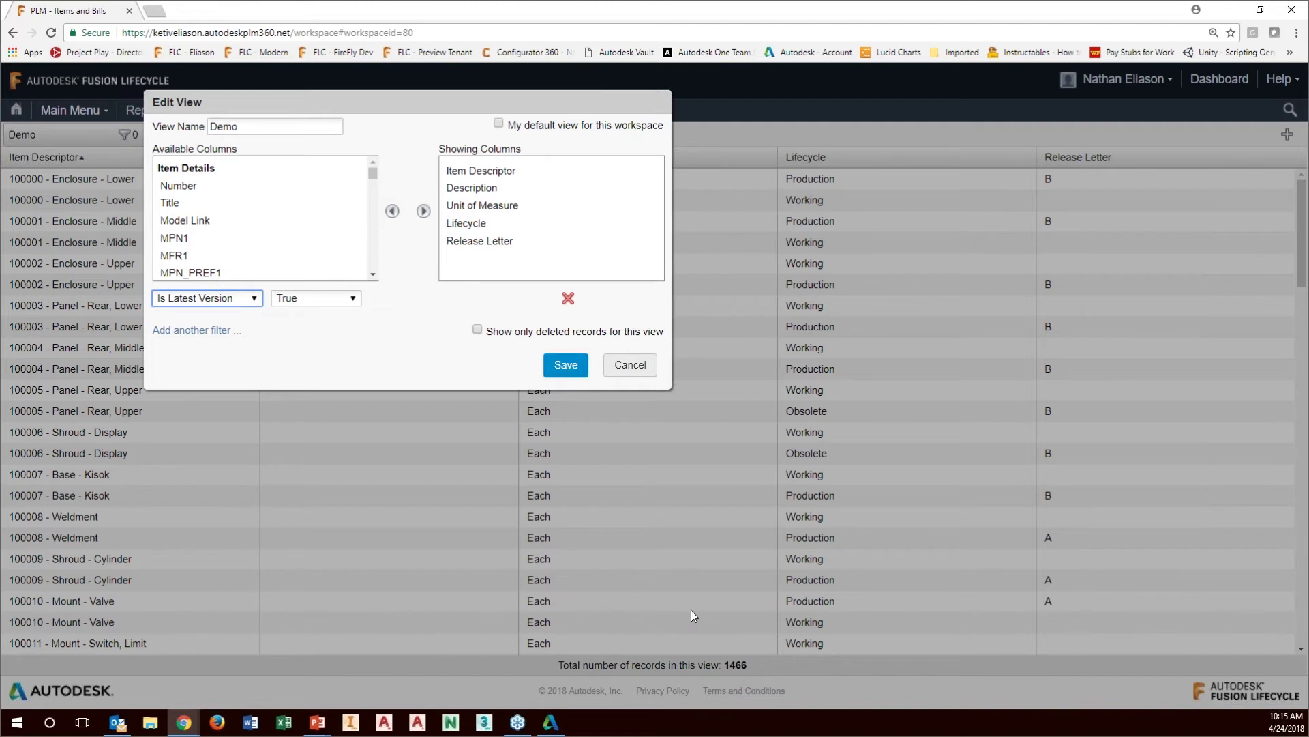
{"action": "left_click", "coordinate": [555, 359]}
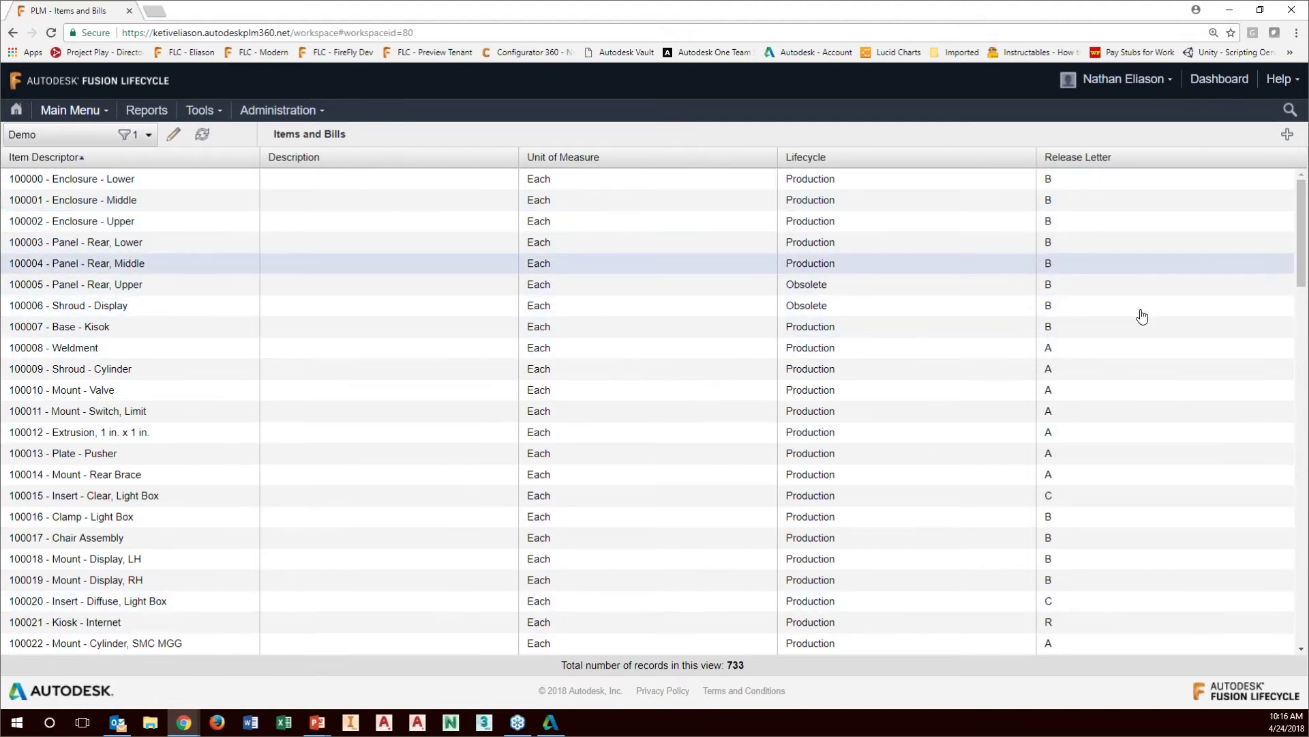
Add a second filter to the Demo view that requires Description to be Not Blank, and save it.
{"action": "left_click_drag", "start_coordinate": [1299, 240], "coordinate": [1298, 454]}
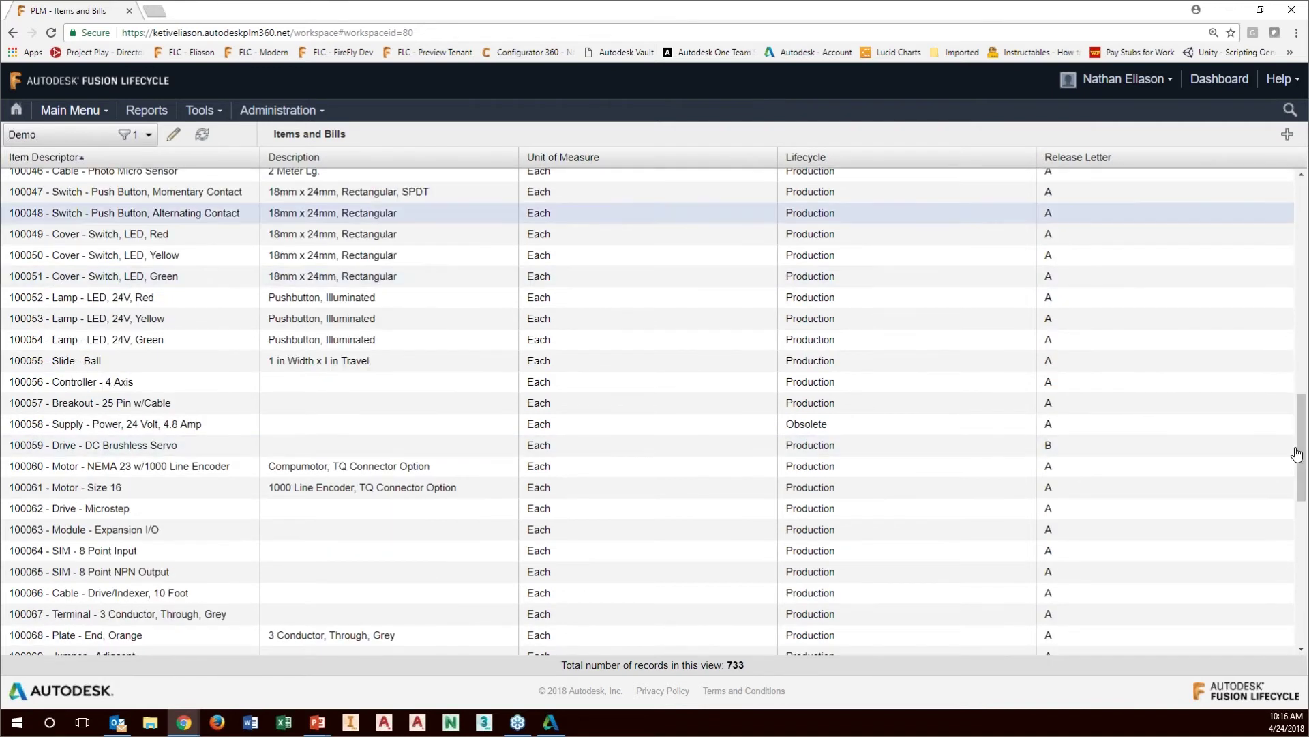
{"action": "left_click_drag", "start_coordinate": [1302, 447], "coordinate": [1300, 234]}
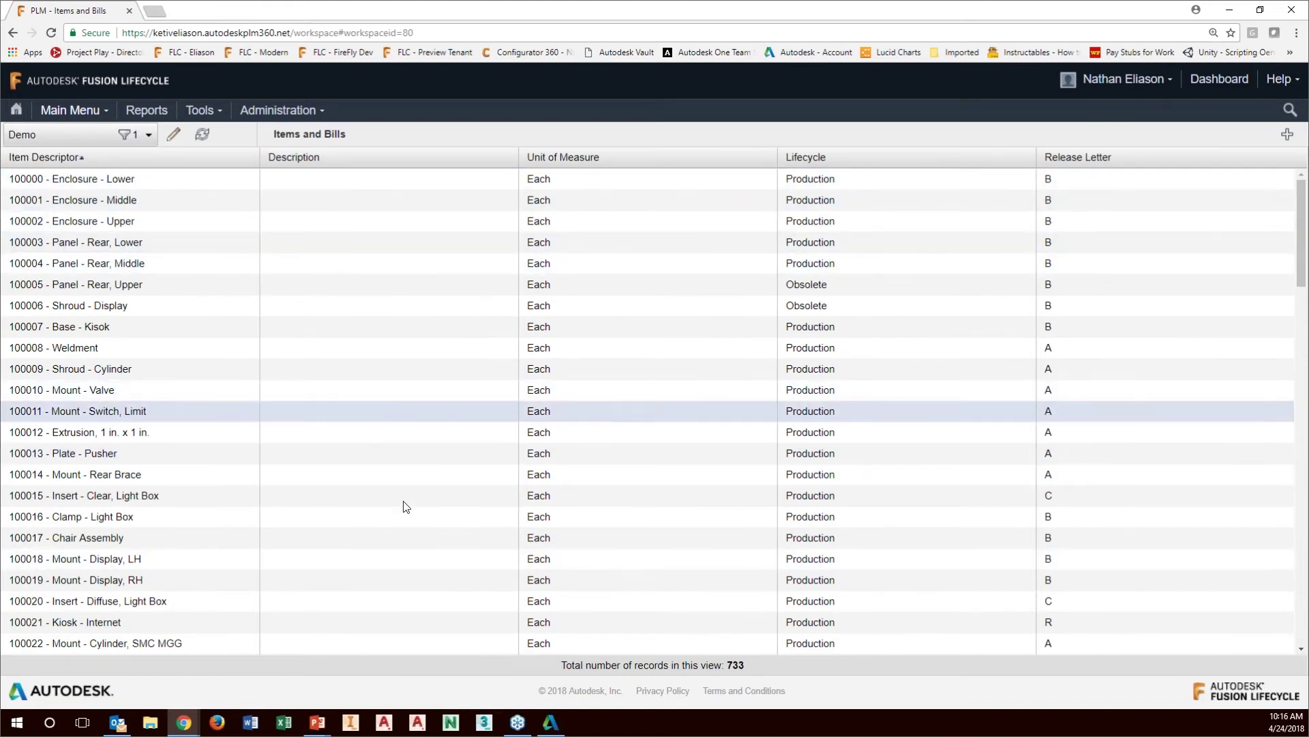
{"action": "left_click", "coordinate": [173, 134]}
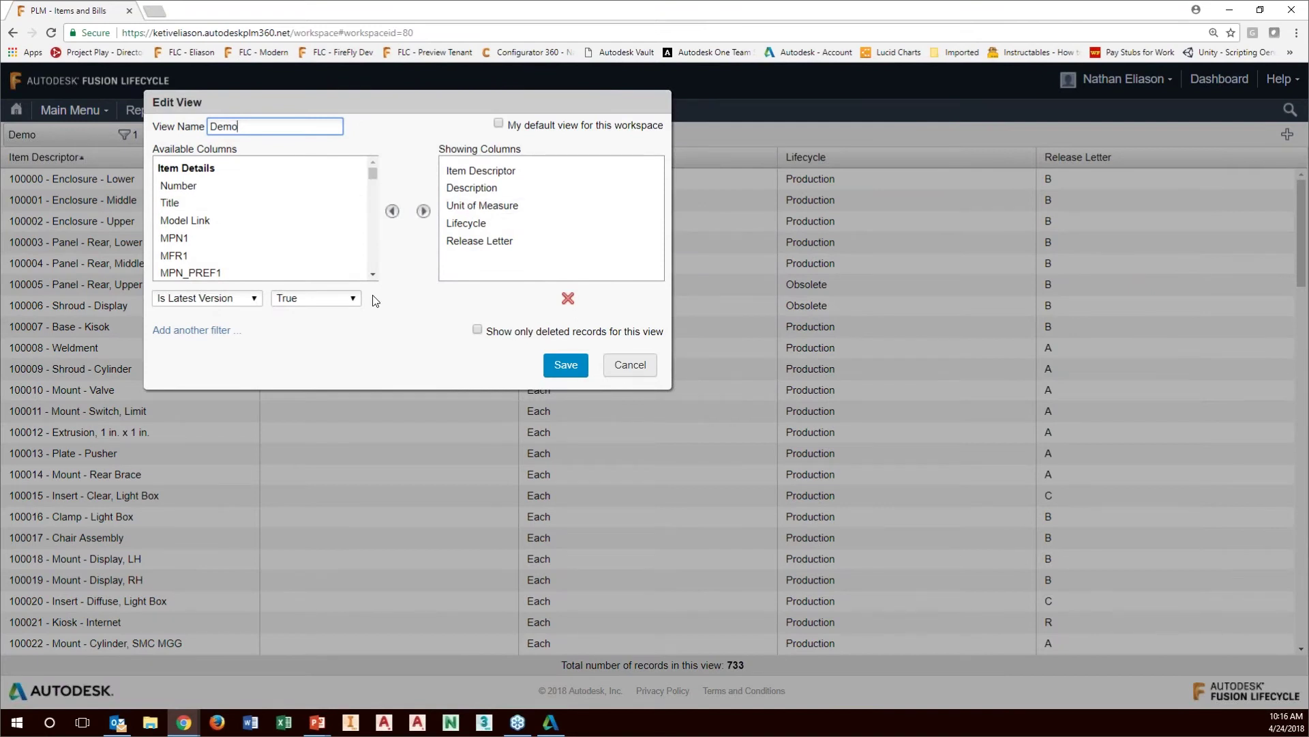
{"action": "left_click", "coordinate": [187, 336]}
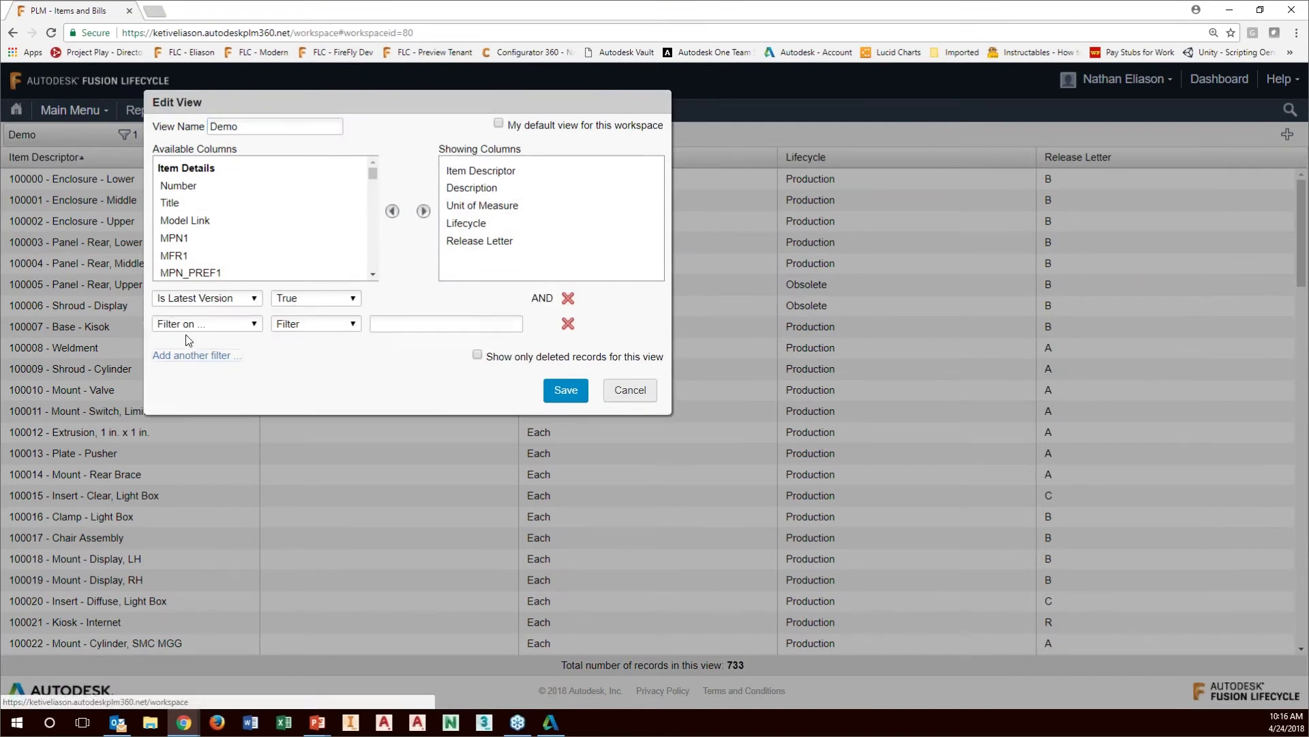
{"action": "left_click", "coordinate": [252, 325]}
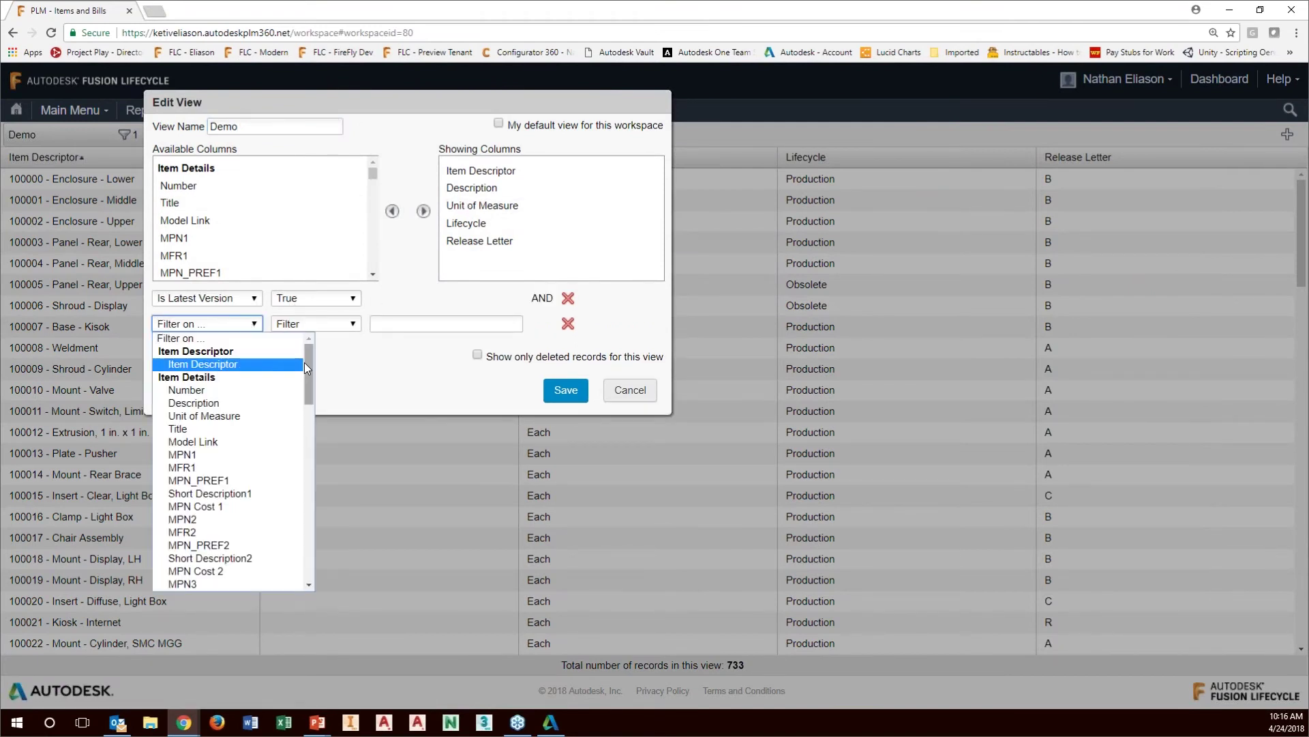
{"action": "left_click", "coordinate": [218, 404]}
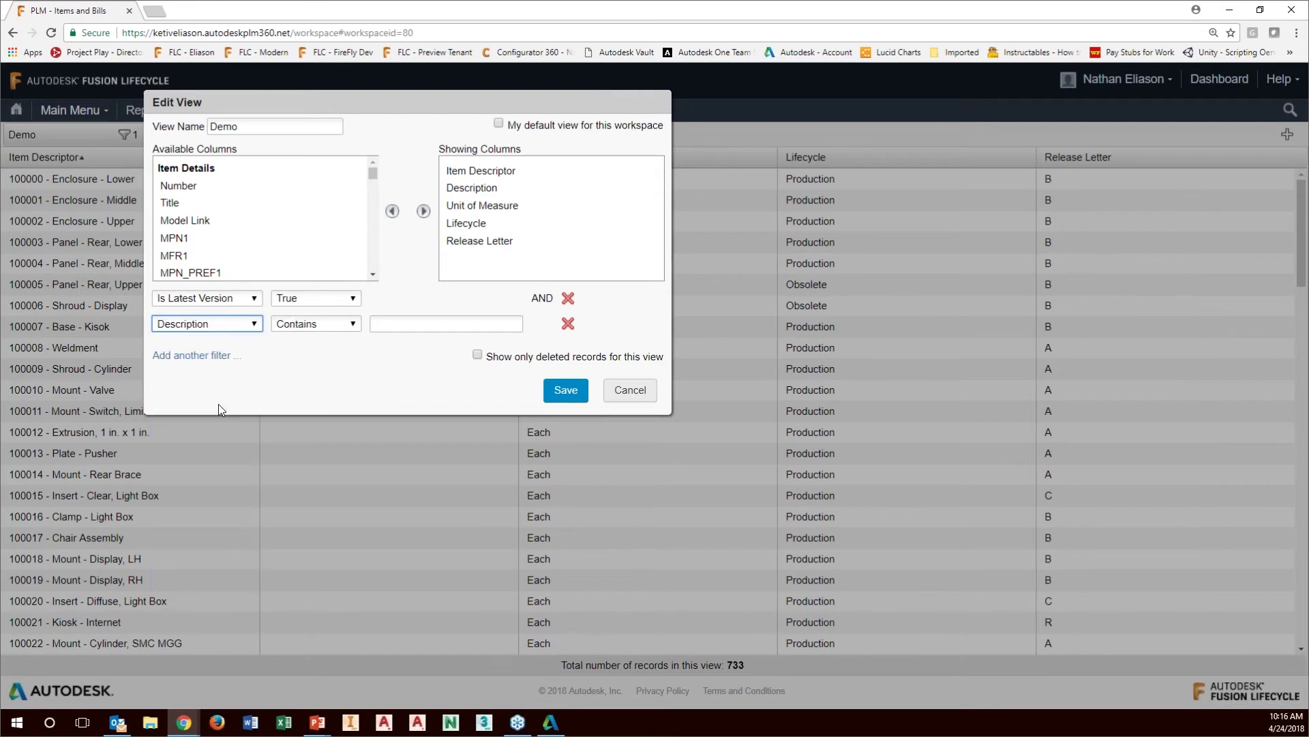
{"action": "left_click", "coordinate": [350, 324]}
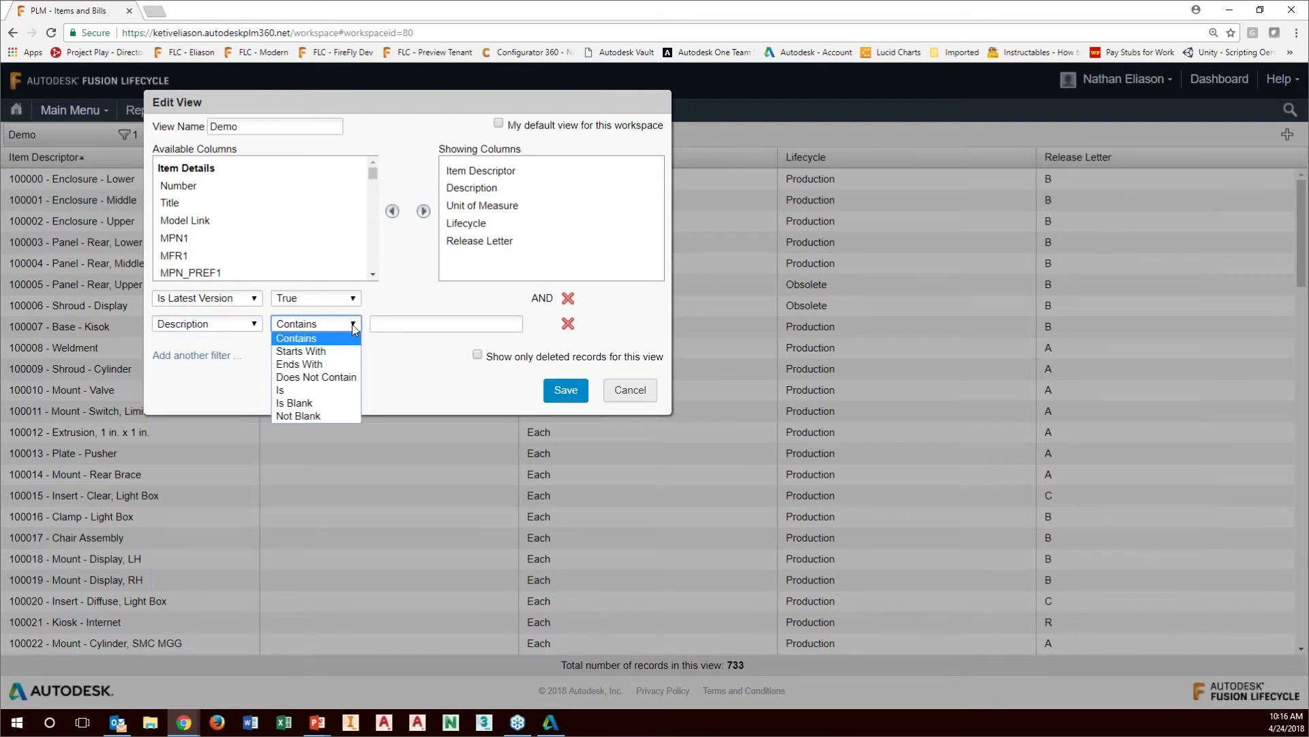
{"action": "left_click", "coordinate": [300, 417]}
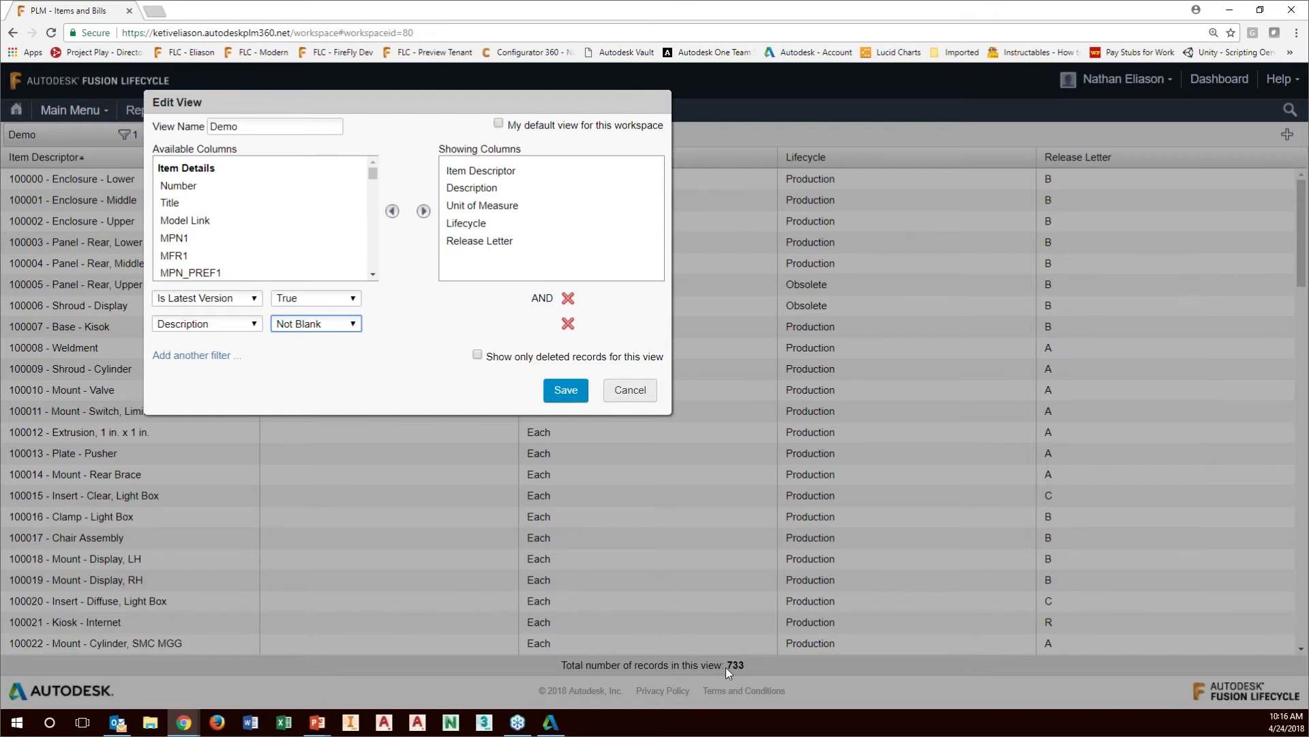
{"action": "left_click", "coordinate": [565, 390]}
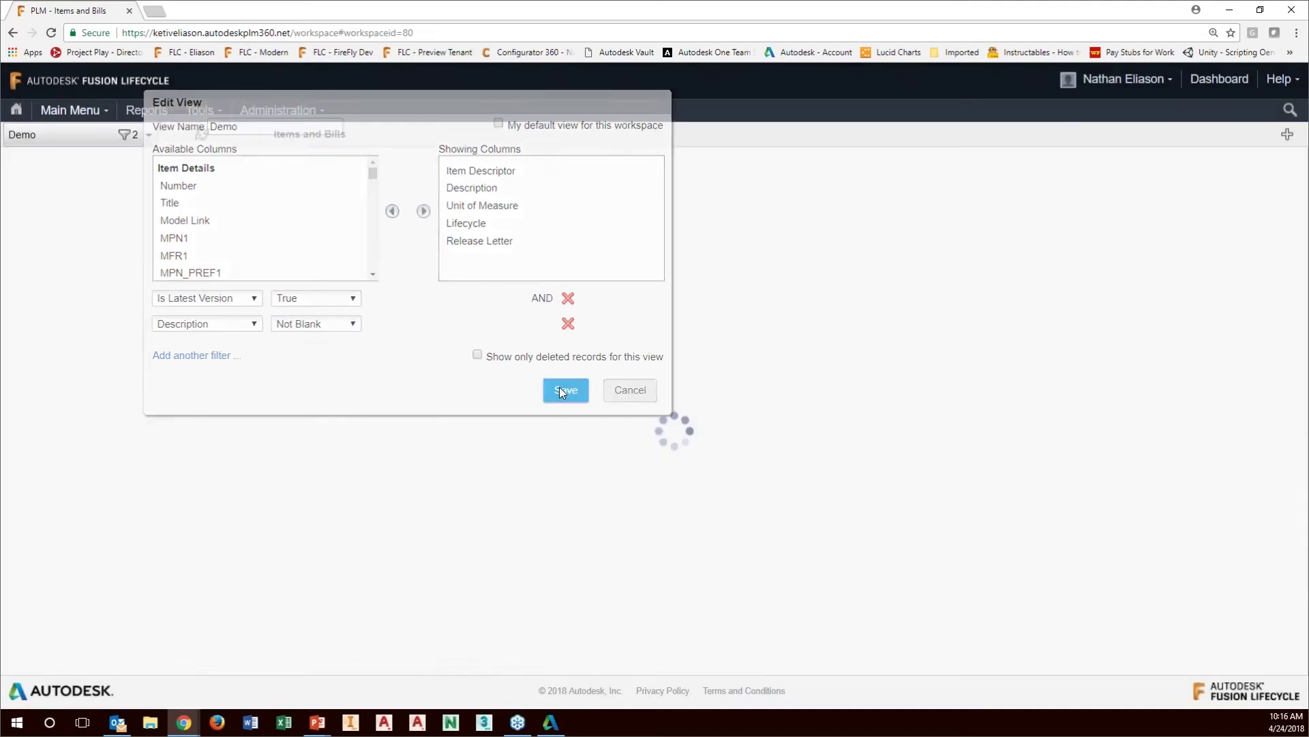
Add a third filter to the Demo view based on the Lifecycle field.
{"action": "left_click_drag", "start_coordinate": [729, 665], "coordinate": [746, 662]}
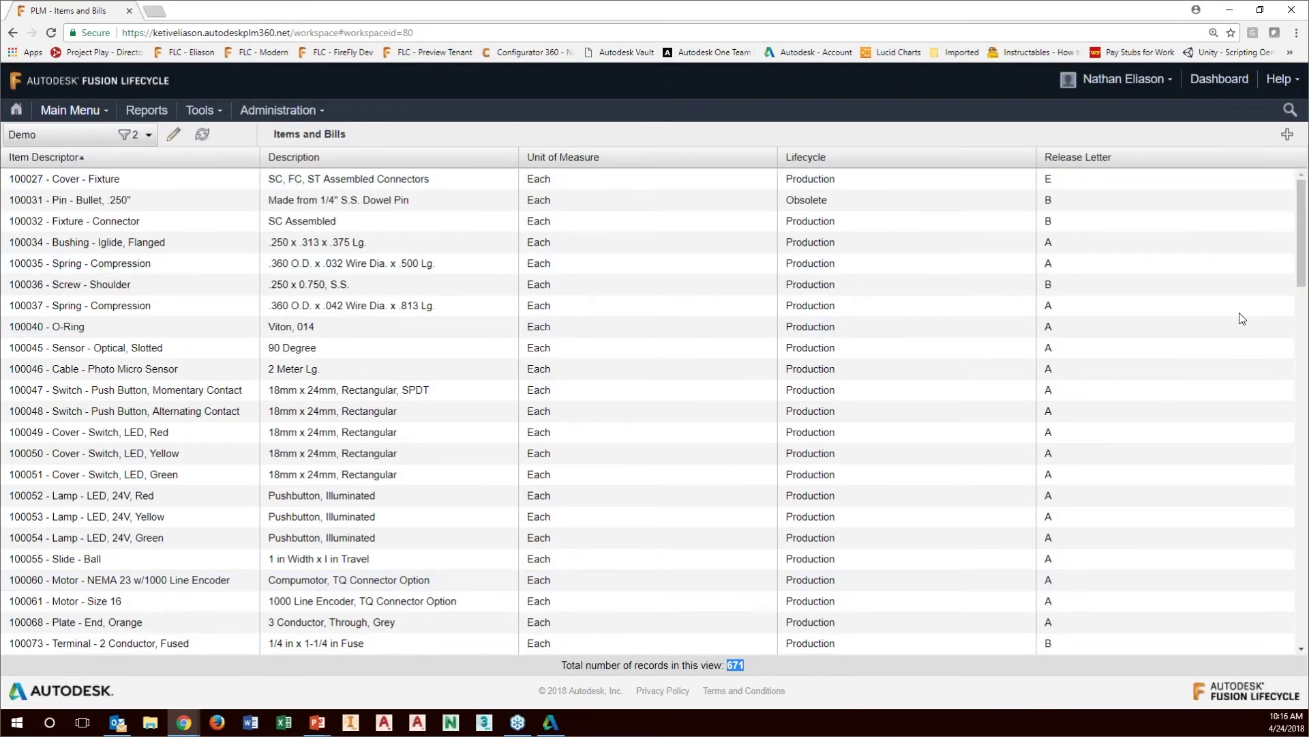
{"action": "scroll", "coordinate": [1304, 491], "scroll_direction": "down", "scroll_amount": 13}
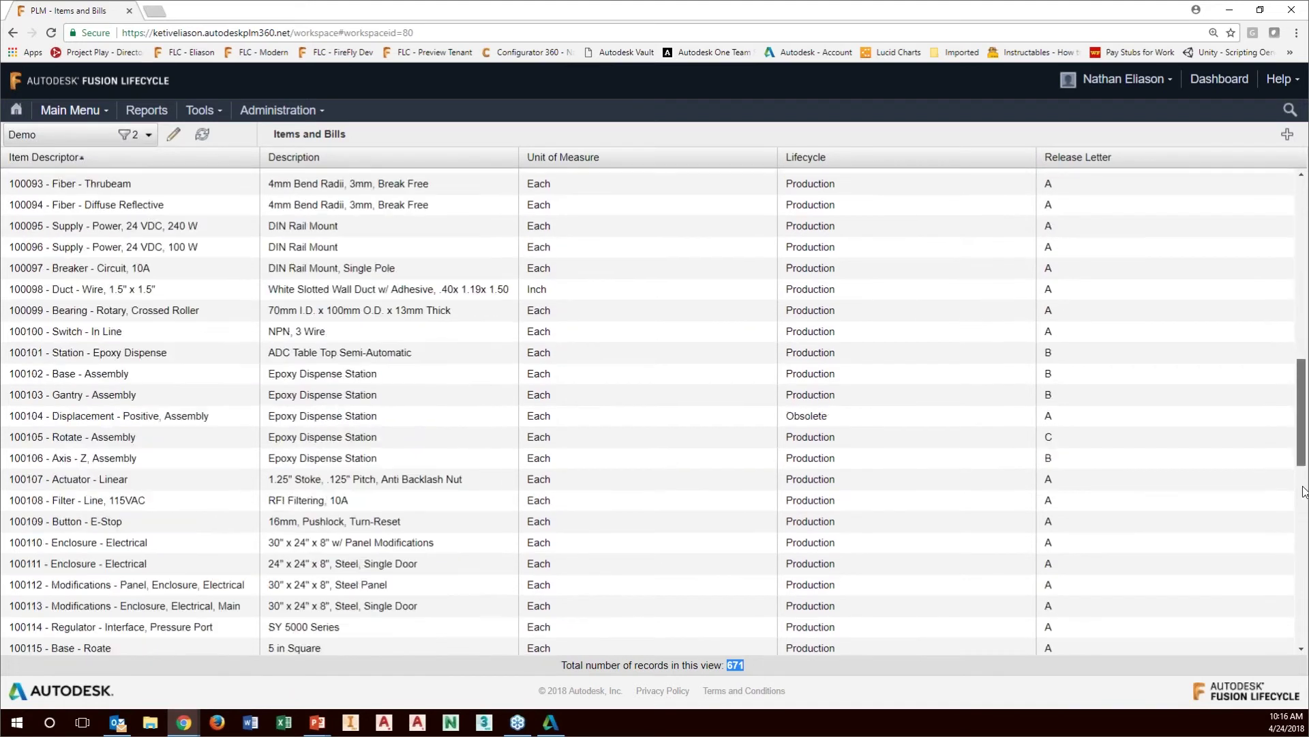
{"action": "scroll", "coordinate": [1304, 491], "scroll_direction": "down", "scroll_amount": 8}
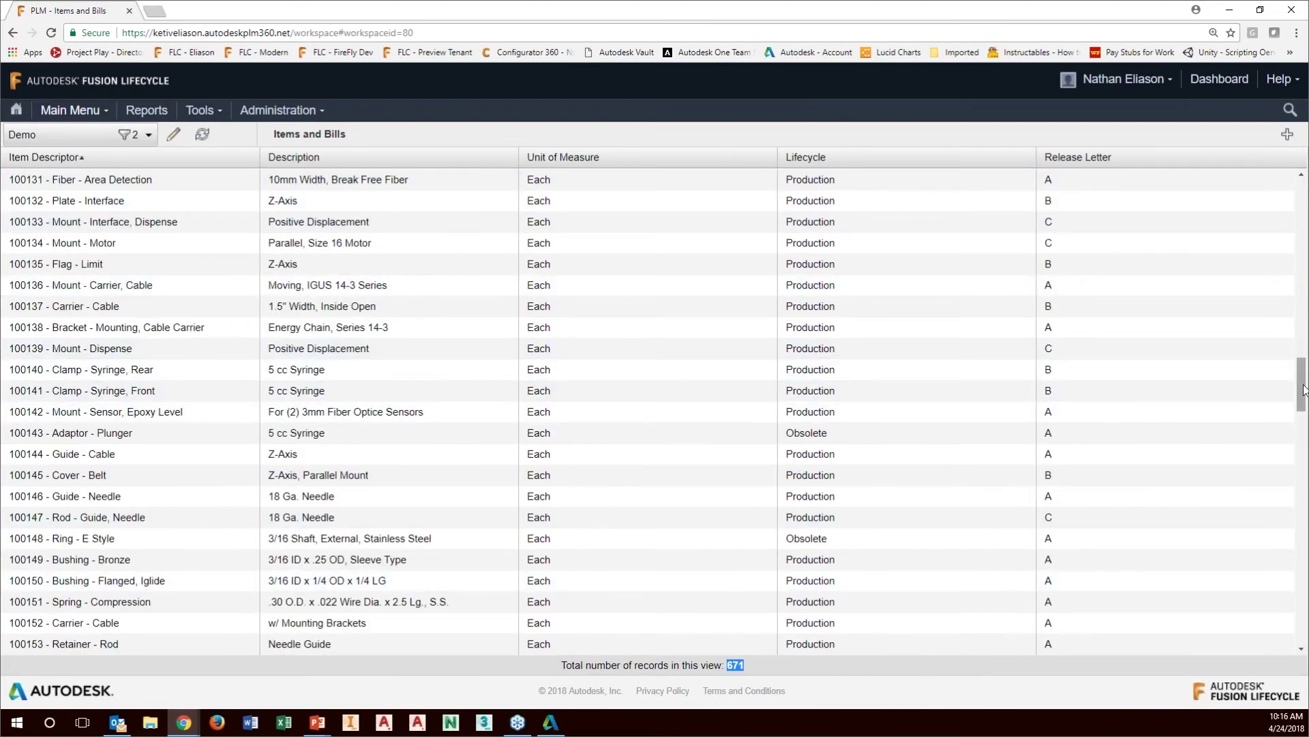
{"action": "scroll", "coordinate": [1304, 392], "scroll_direction": "up", "scroll_amount": 1}
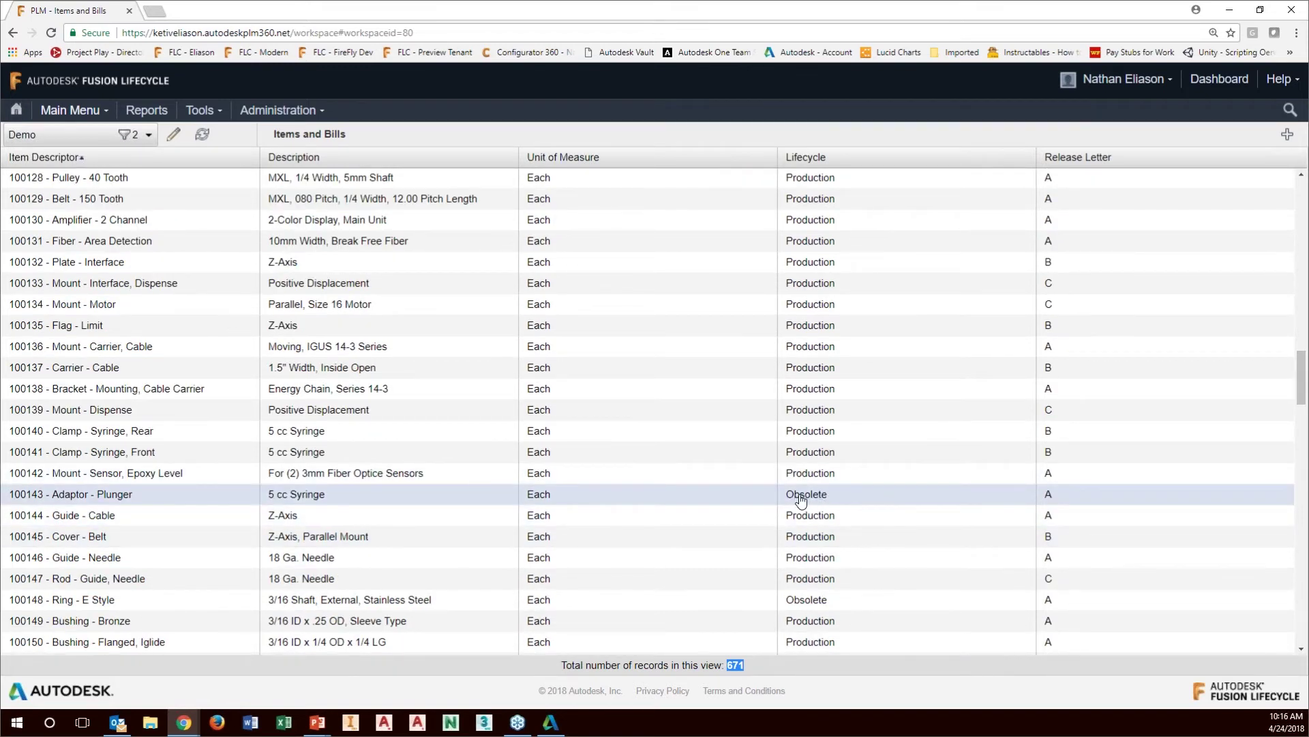
{"action": "left_click_drag", "start_coordinate": [1303, 388], "coordinate": [1306, 203]}
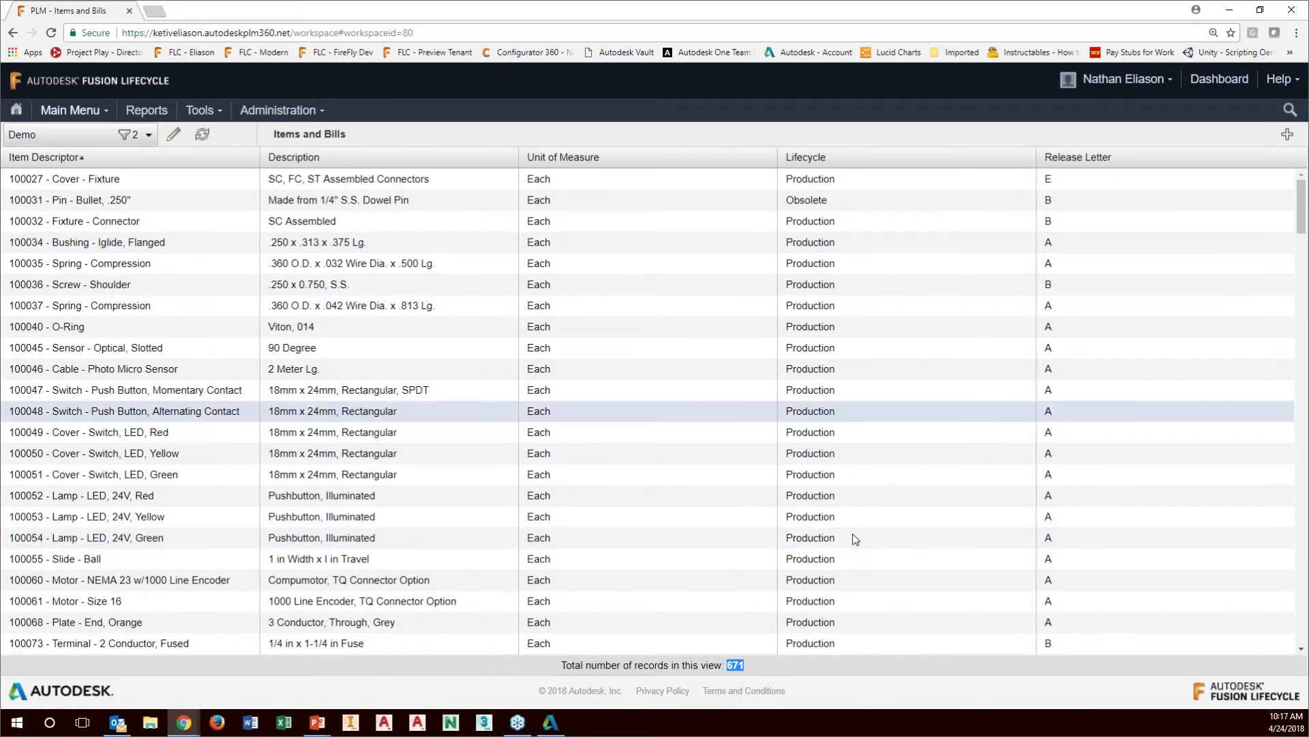
{"action": "left_click", "coordinate": [172, 138]}
{"action": "left_click", "coordinate": [204, 364]}
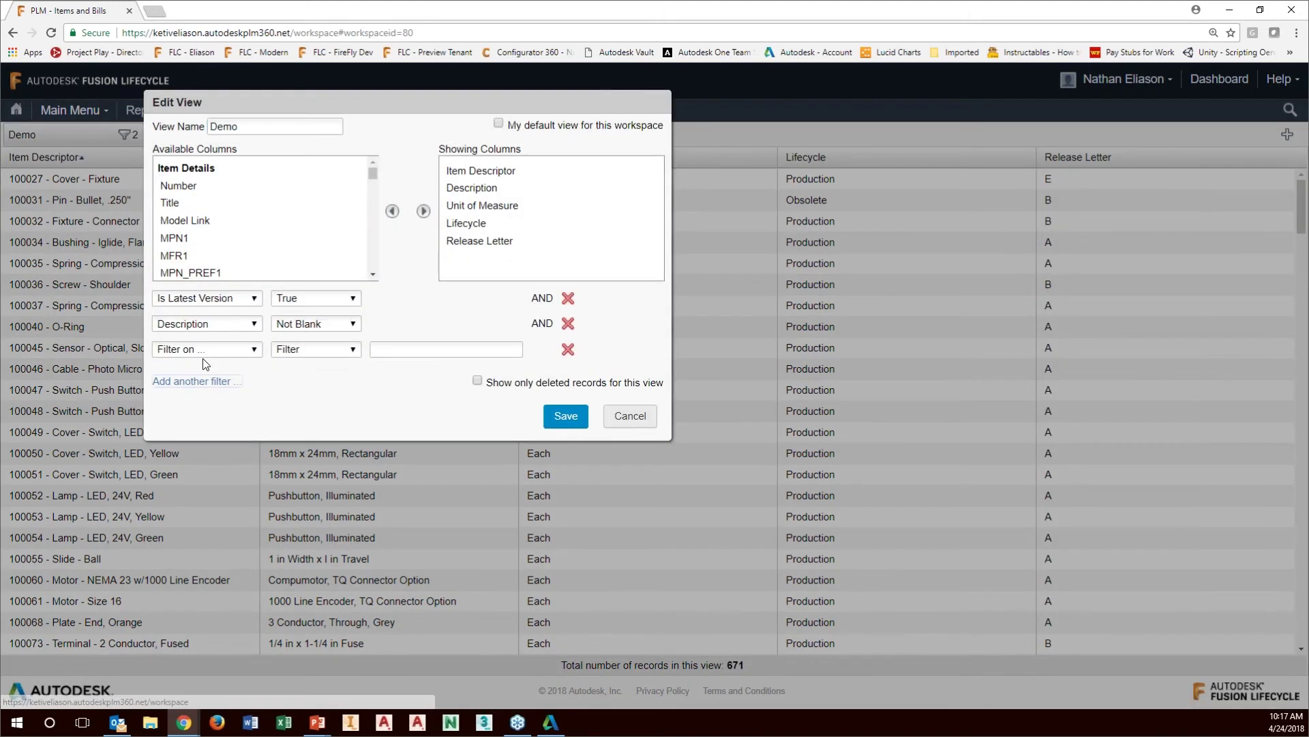
{"action": "left_click", "coordinate": [255, 349]}
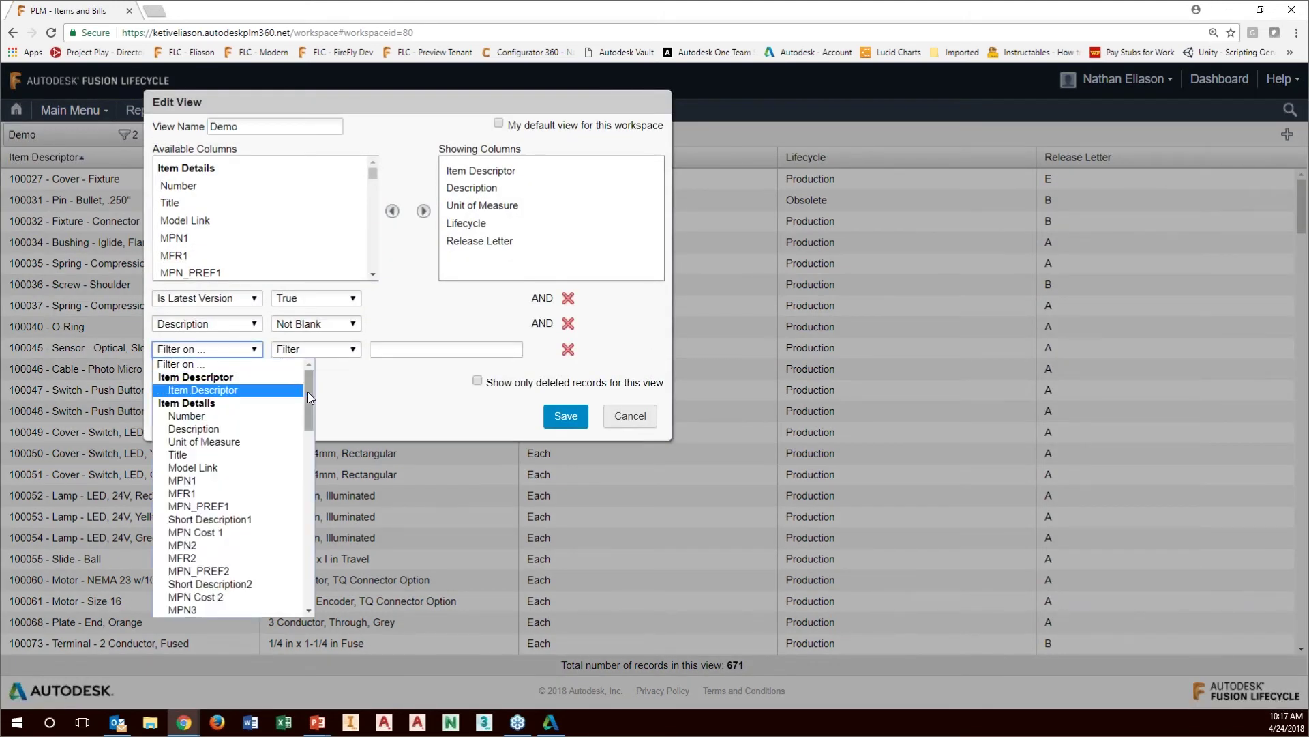
{"action": "scroll", "coordinate": [308, 391], "scroll_direction": "down", "scroll_amount": 1}
{"action": "left_click_drag", "start_coordinate": [309, 392], "coordinate": [304, 508]}
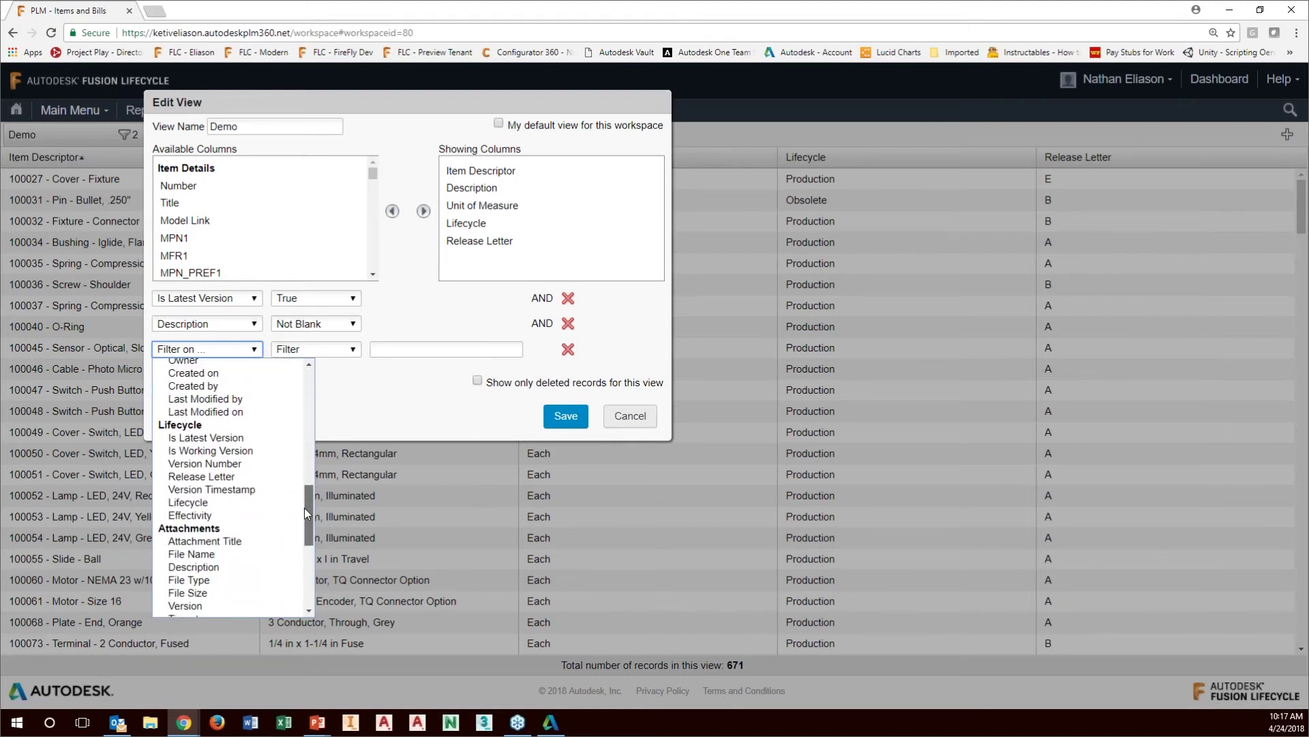
{"action": "left_click", "coordinate": [235, 502]}
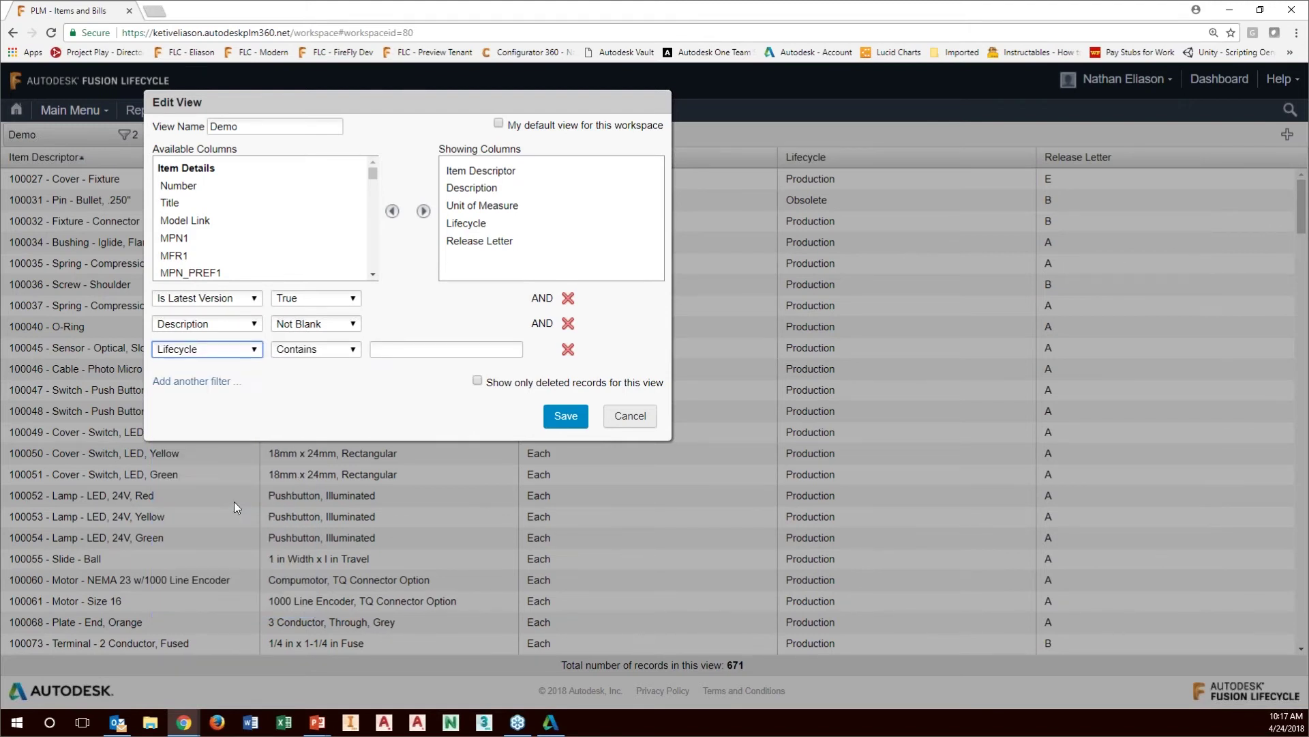
Set the Lifecycle filter's condition to Is Production and save the Demo view.
{"action": "left_click", "coordinate": [280, 350]}
{"action": "left_click", "coordinate": [300, 415]}
{"action": "left_click", "coordinate": [385, 350]}
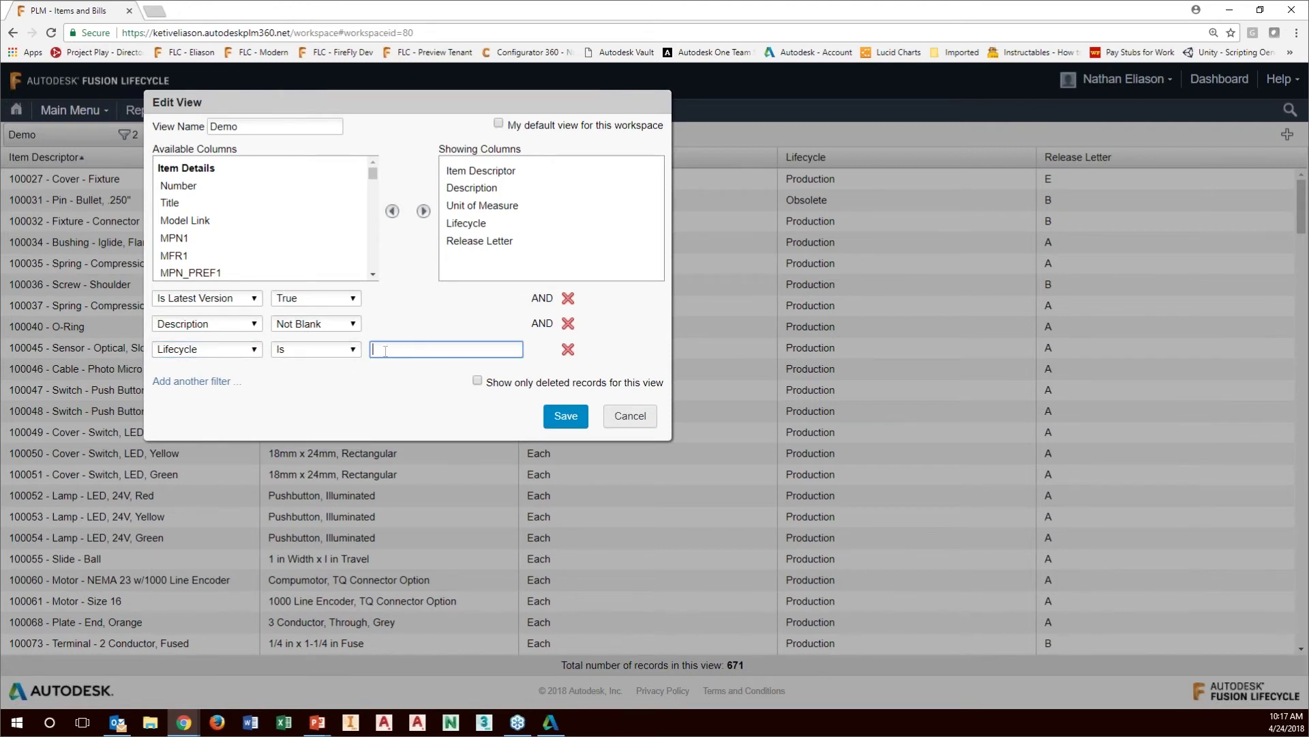
{"action": "type", "text": "Production"}
{"action": "left_click", "coordinate": [566, 416]}
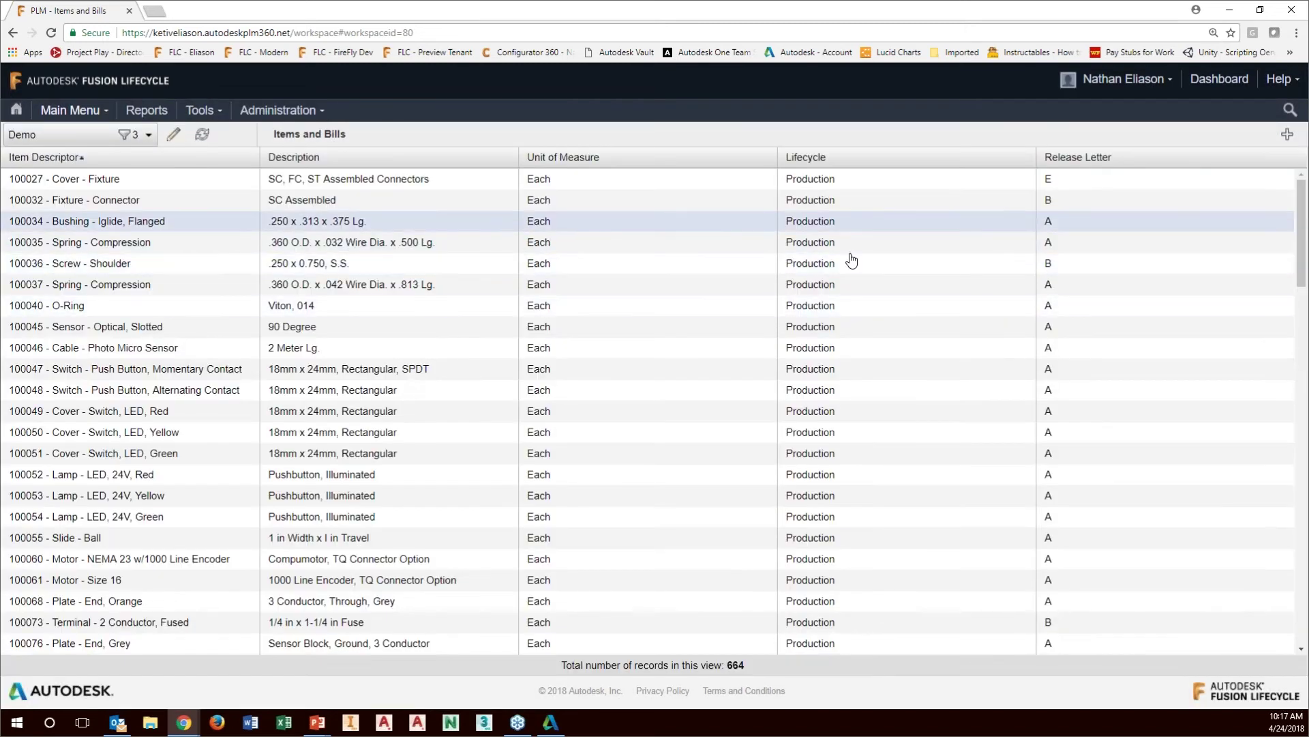
Add a fourth filter to the Demo view that requires Item Descriptor to start with 10004, and save it.
{"action": "mouse_move", "coordinate": [1303, 227]}
{"action": "left_mouse_down"}
{"action": "mouse_move", "coordinate": [1302, 468]}
{"action": "mouse_move", "coordinate": [1303, 226]}
{"action": "left_mouse_up"}
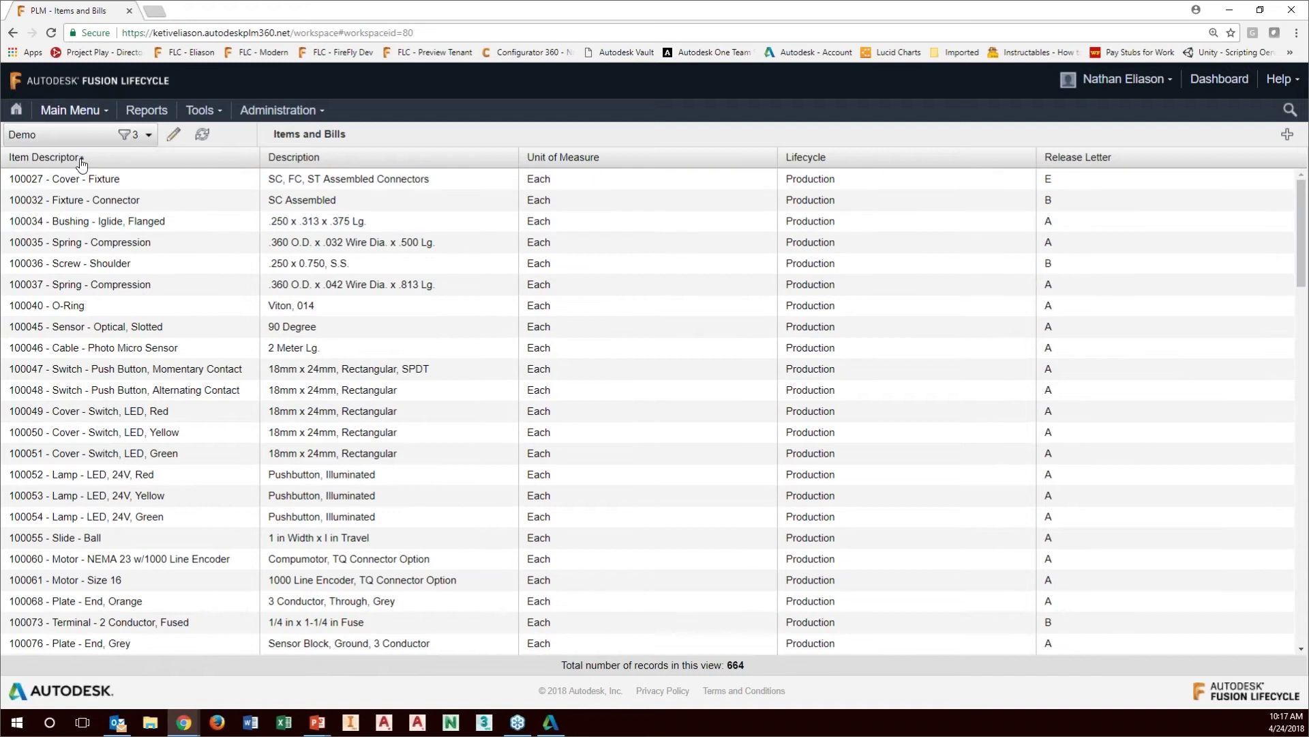
{"action": "left_click", "coordinate": [174, 135]}
{"action": "left_click", "coordinate": [205, 382]}
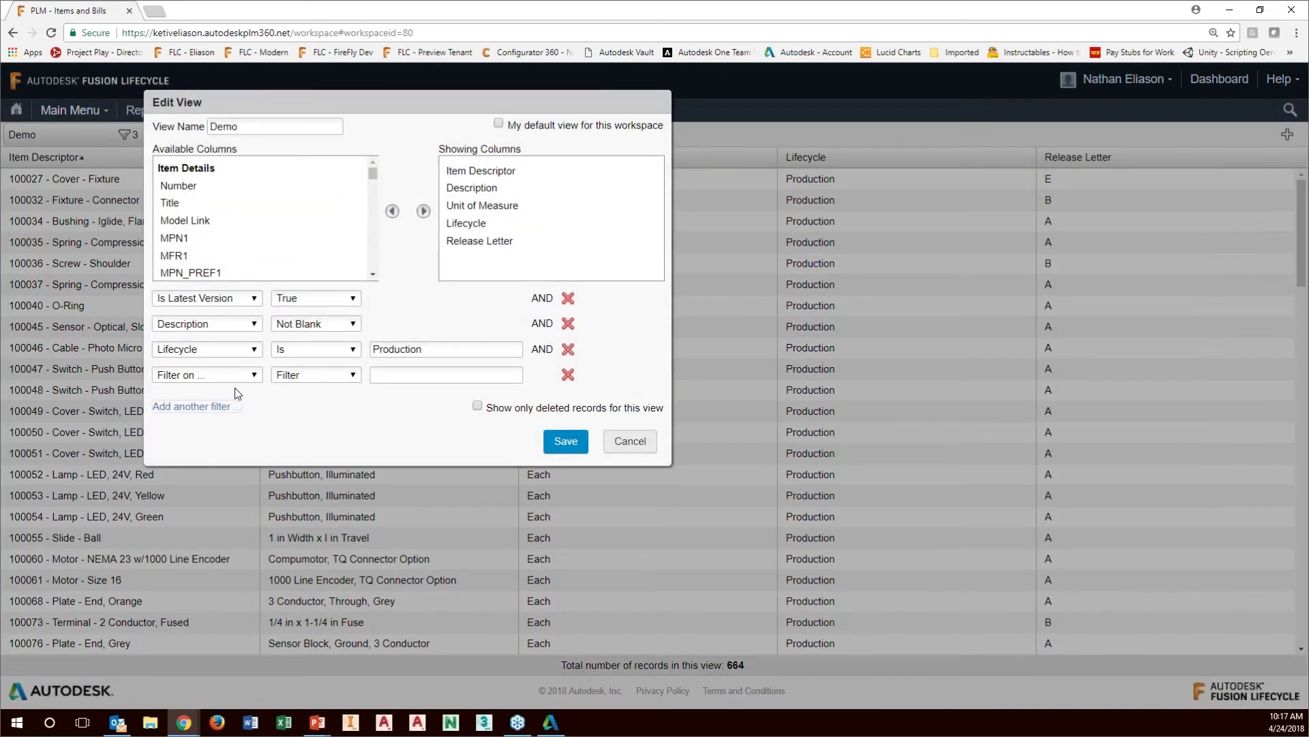
{"action": "left_click", "coordinate": [256, 374]}
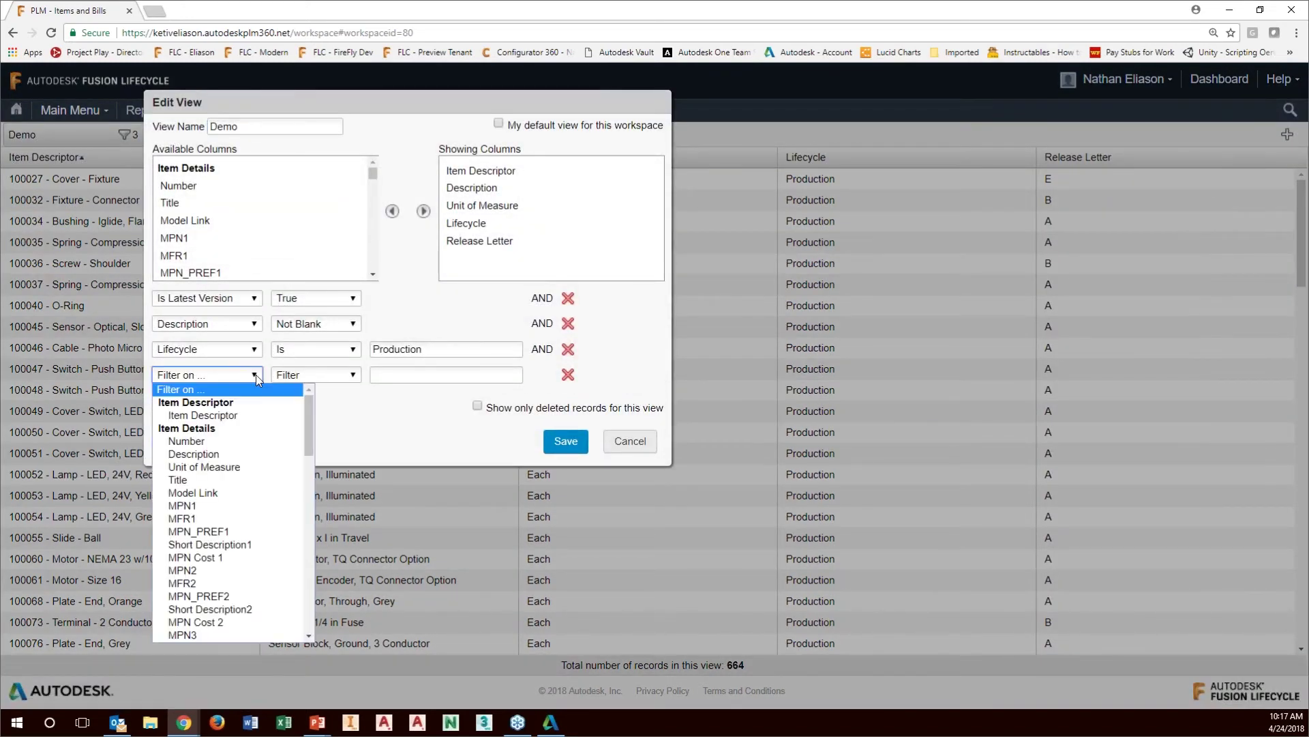
{"action": "left_click", "coordinate": [205, 416]}
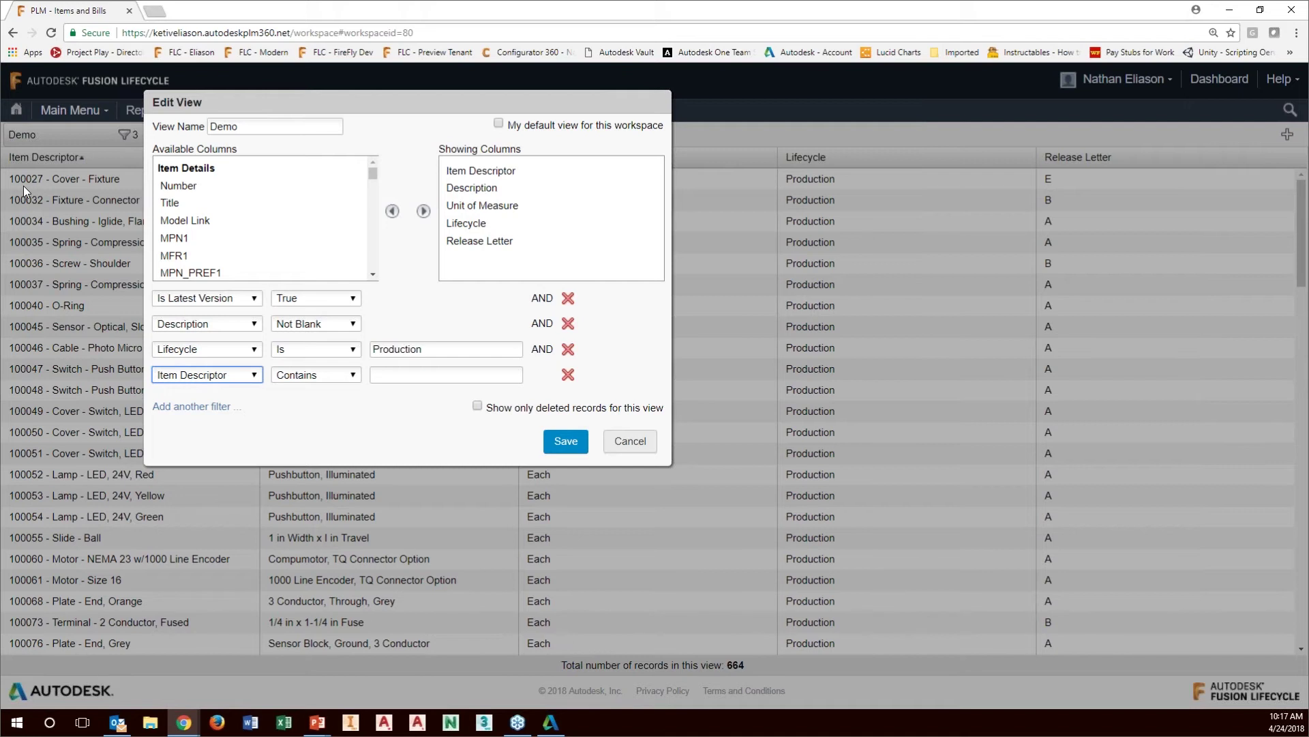
{"action": "left_click", "coordinate": [353, 375]}
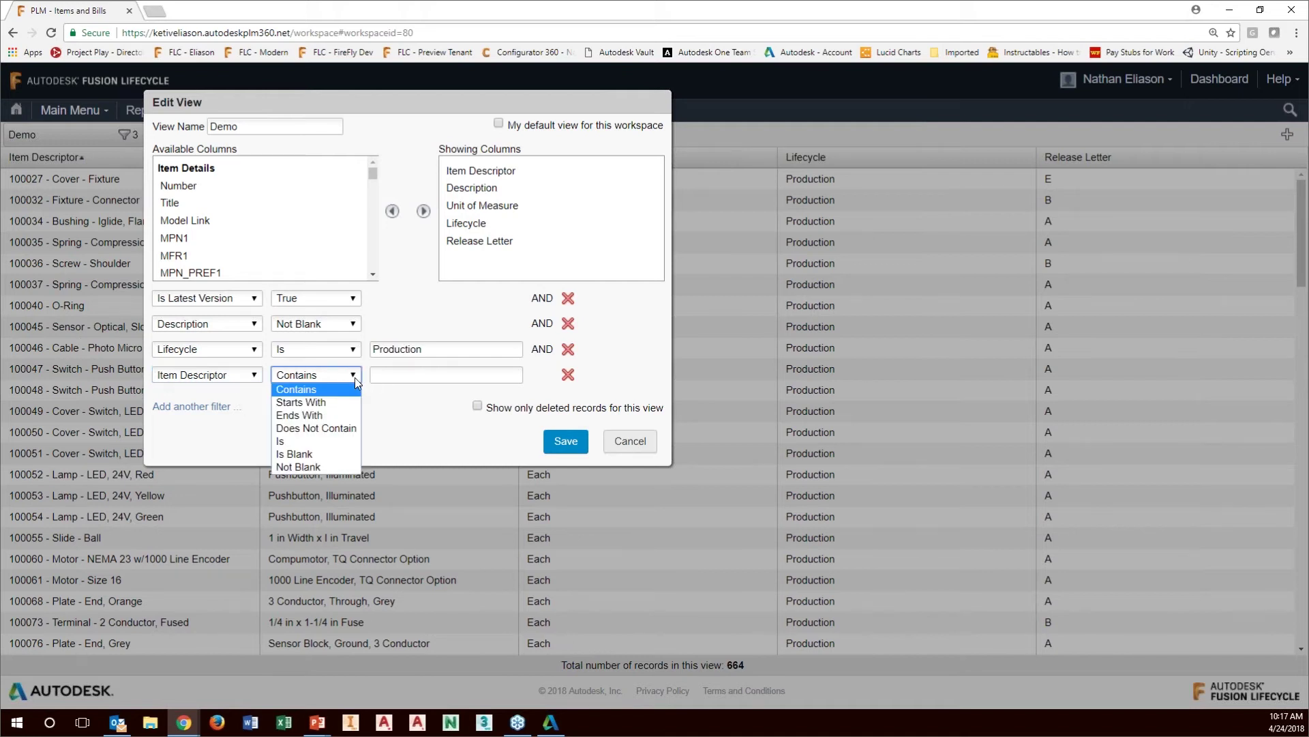
{"action": "left_click", "coordinate": [300, 402]}
{"action": "left_click", "coordinate": [413, 375]}
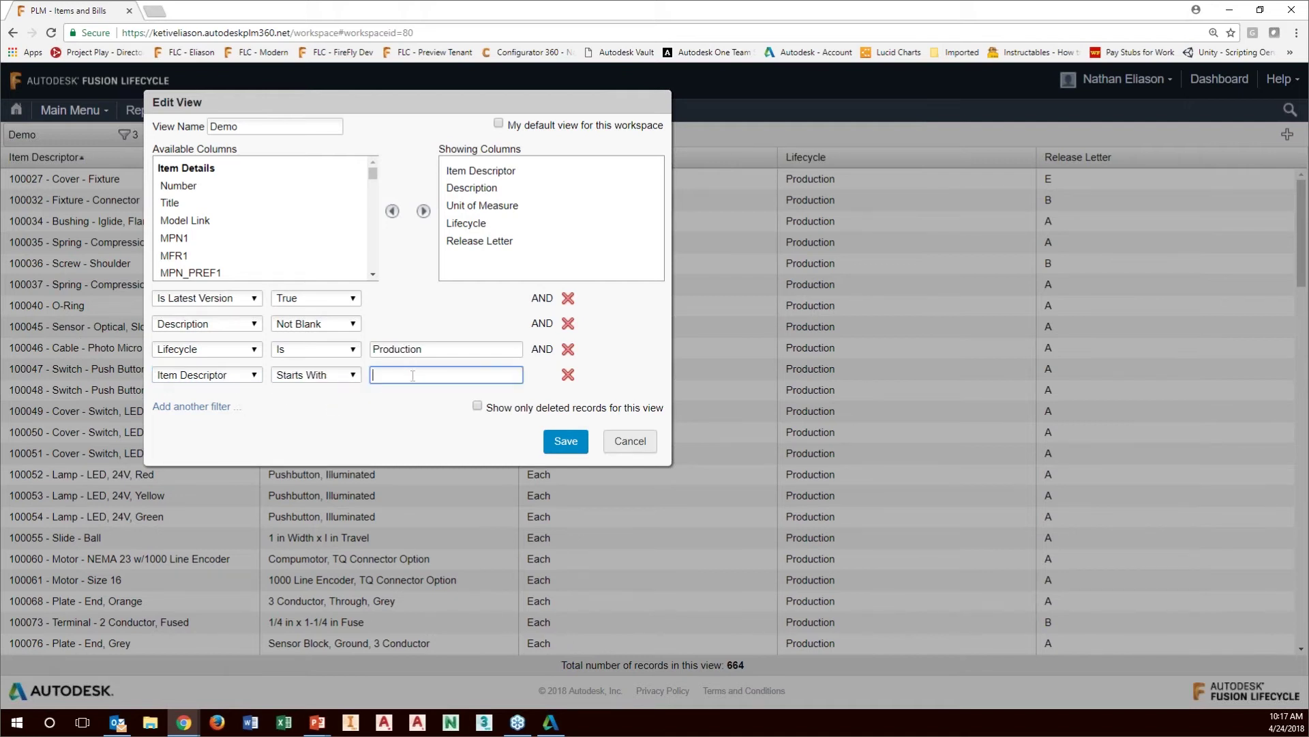
{"action": "type", "text": "10004"}
{"action": "left_click", "coordinate": [568, 442]}
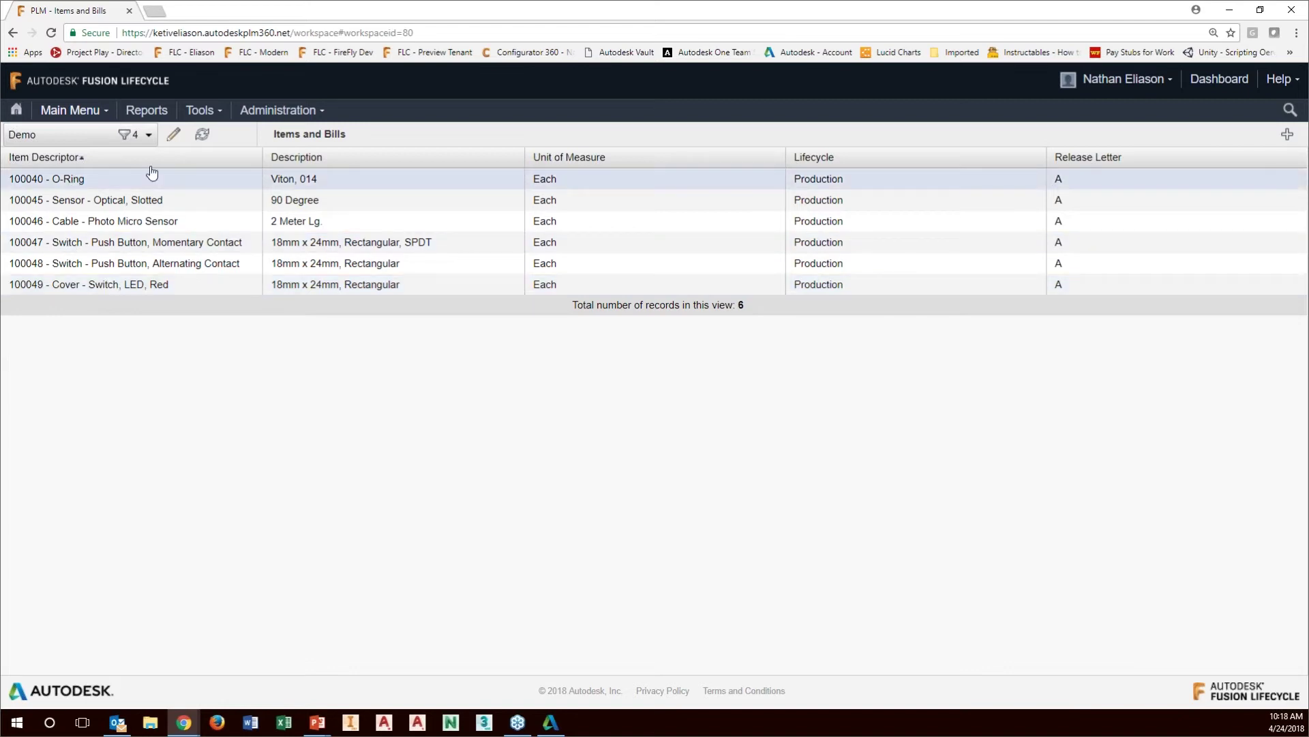
Try making Demo the default view for this workspace, and leave the view settings without saving.
{"action": "left_click", "coordinate": [149, 136]}
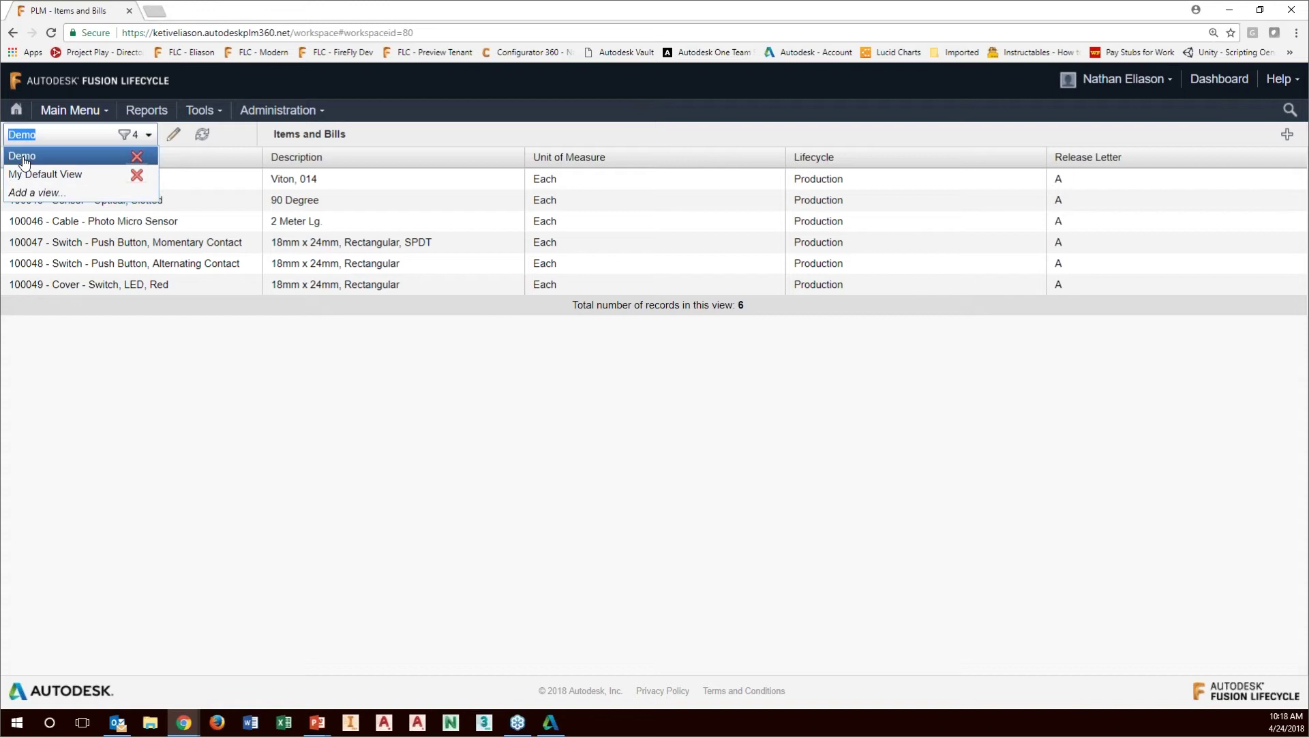
{"action": "left_click", "coordinate": [174, 136]}
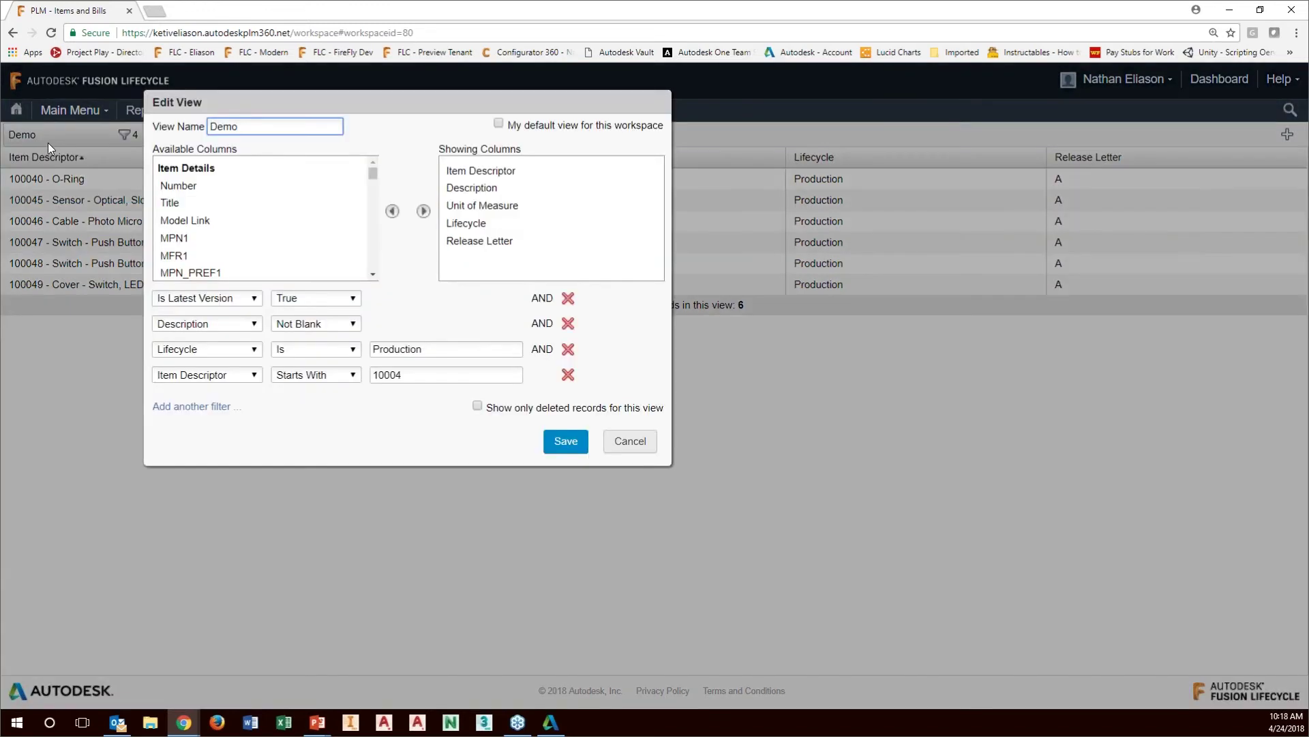
{"action": "left_click", "coordinate": [499, 123]}
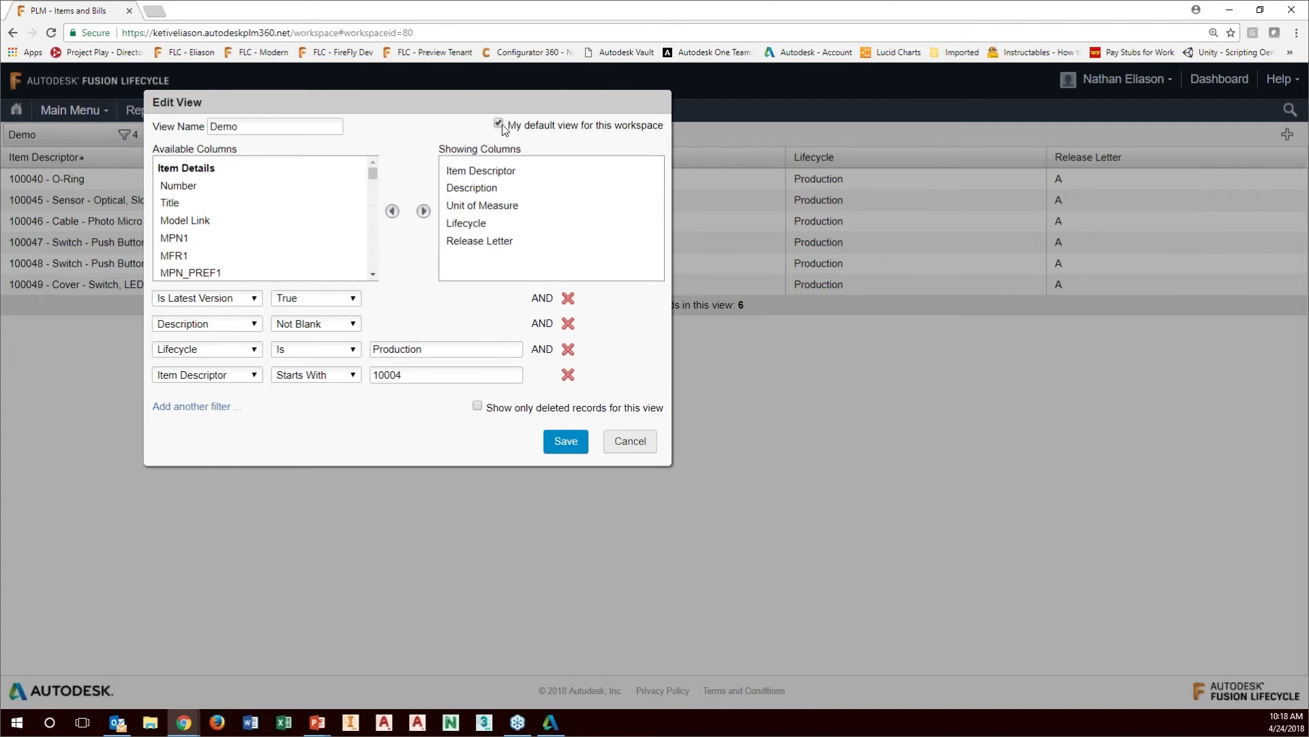
{"action": "left_click", "coordinate": [499, 124]}
{"action": "left_click", "coordinate": [630, 442]}
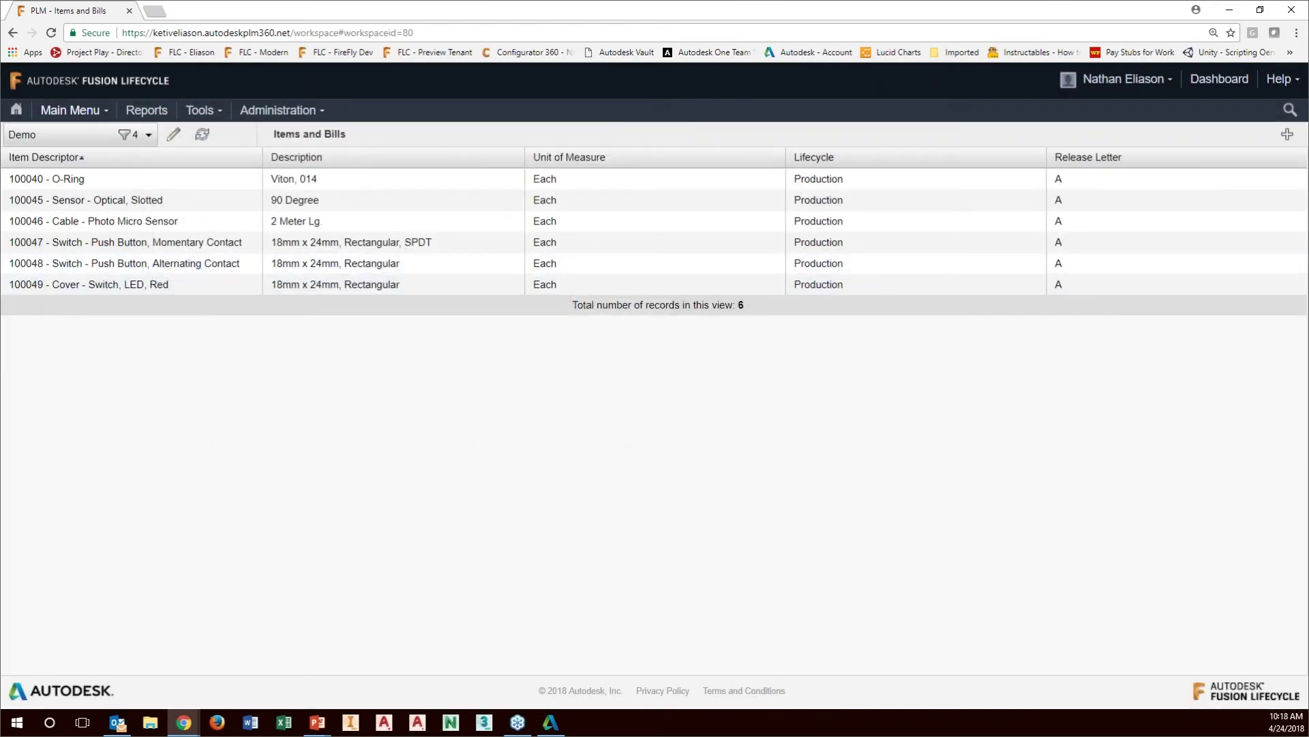
{"action": "key", "text": "alt+Tab"}
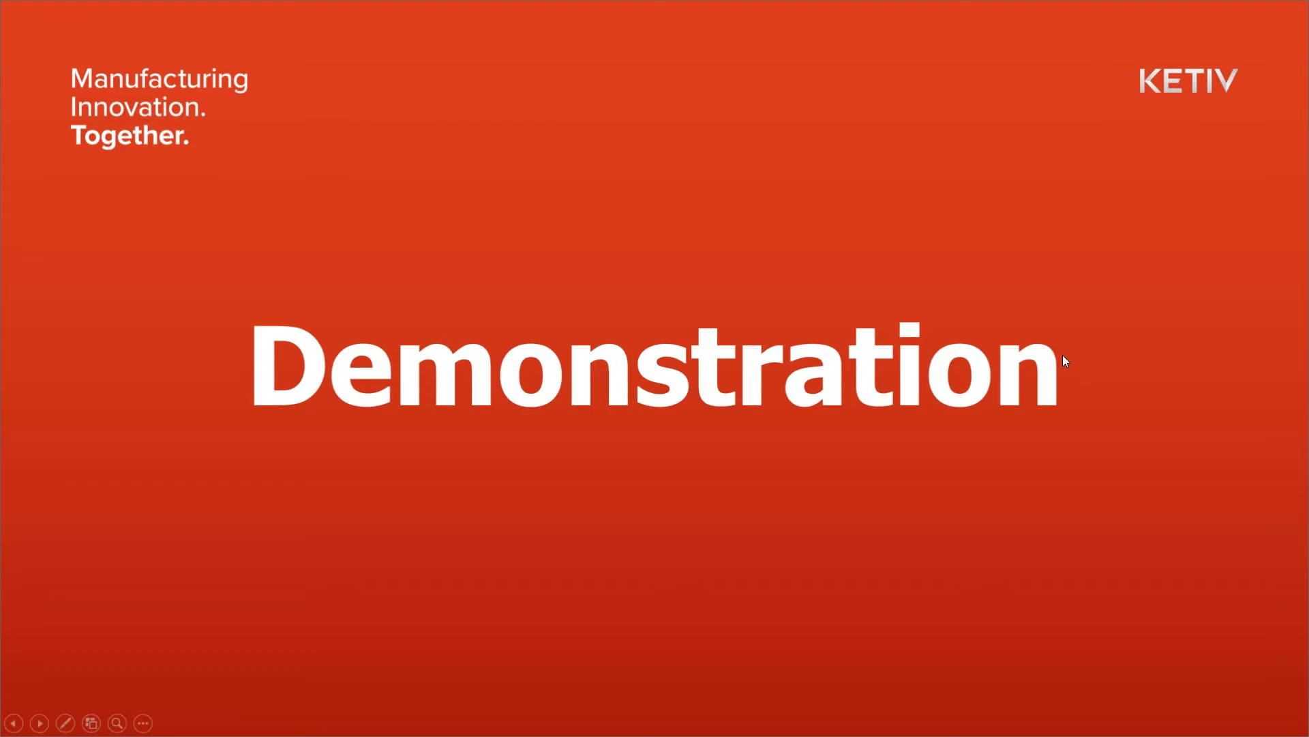
{"action": "key", "text": "Right"}
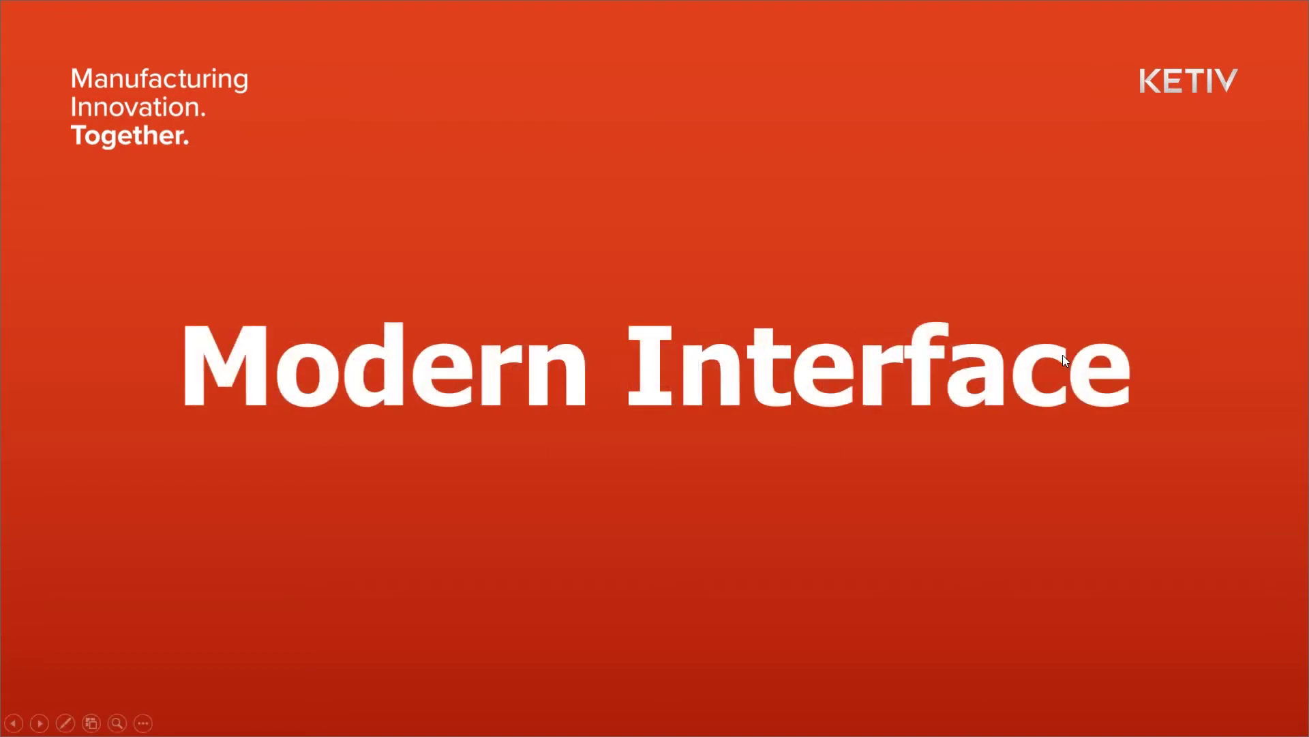
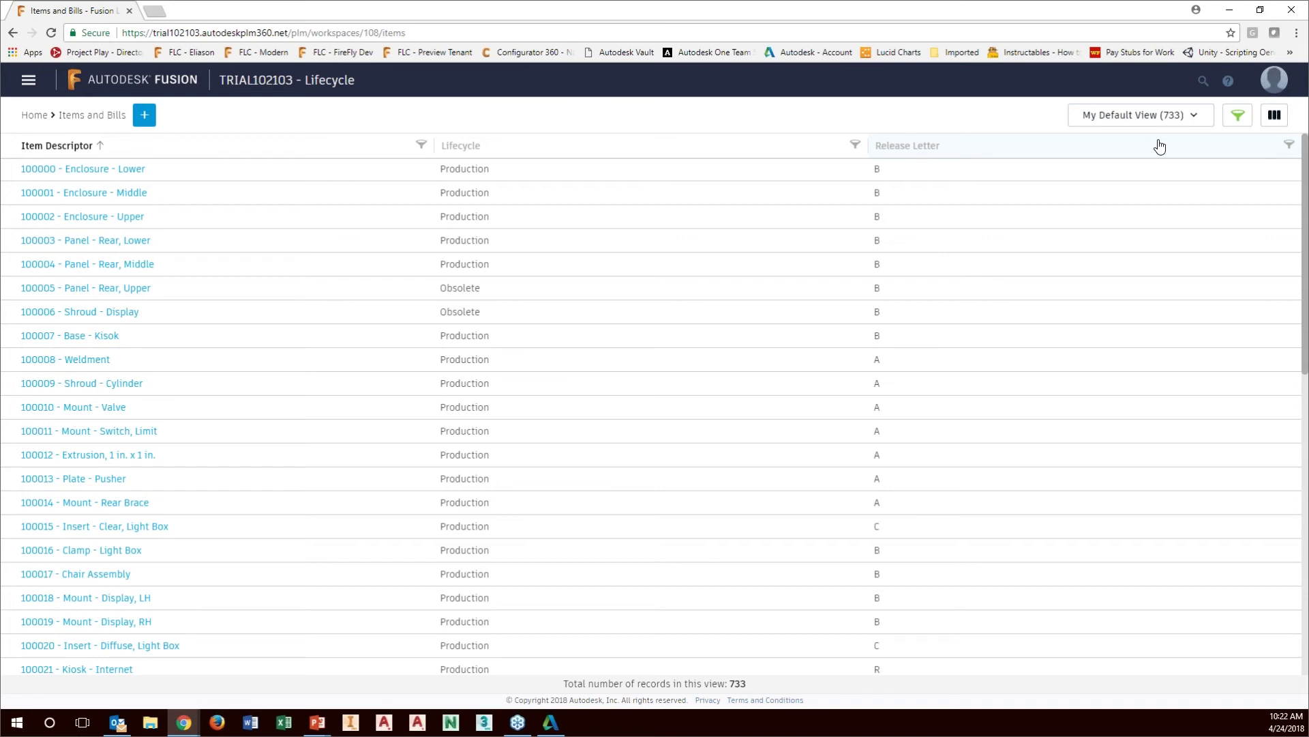
Duplicate My Default View in the Items and Bills workspace and name the copy Demo.
{"action": "left_click", "coordinate": [1193, 122]}
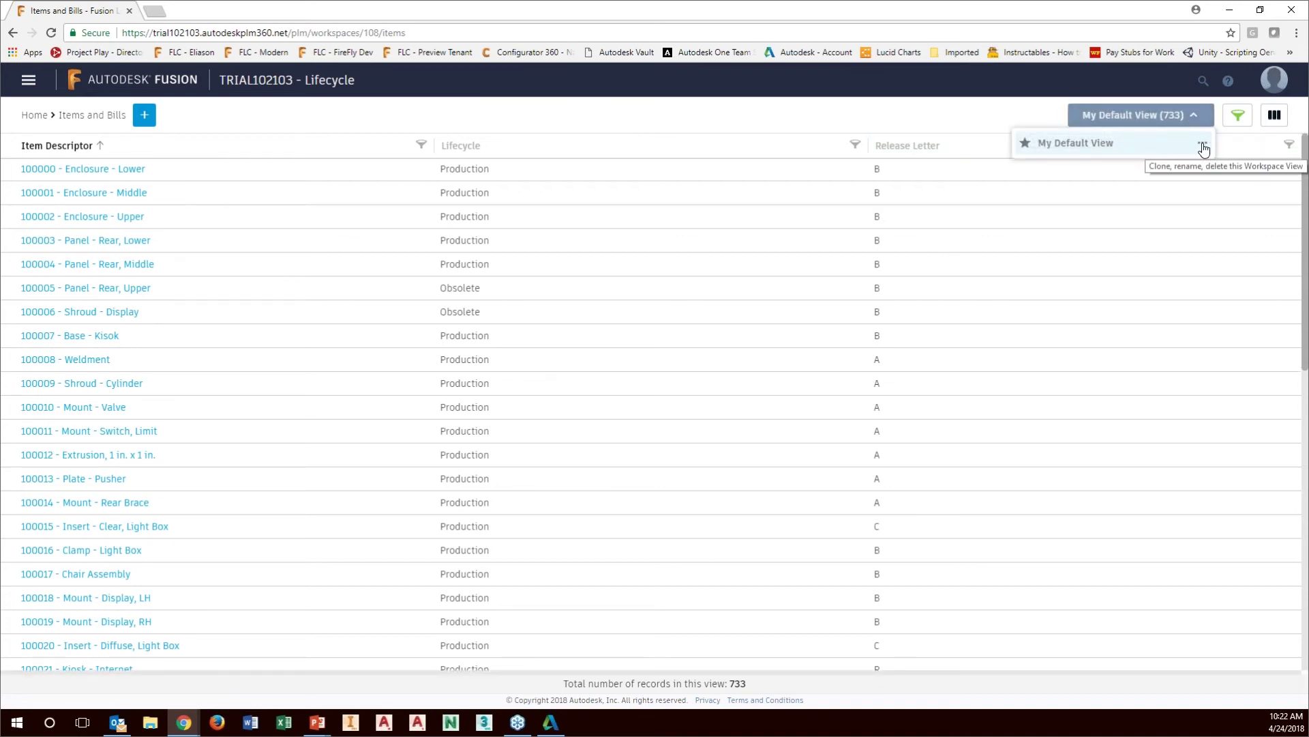
{"action": "left_click", "coordinate": [1203, 144]}
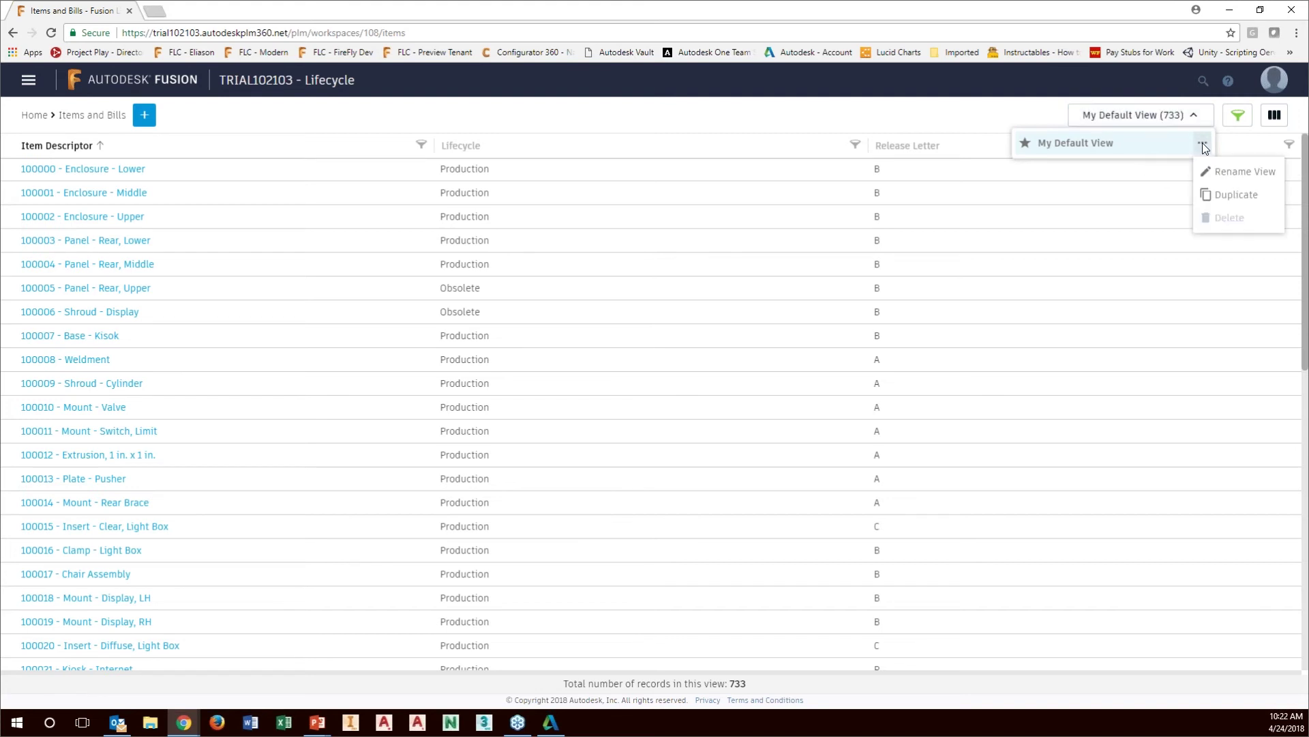
{"action": "left_click", "coordinate": [1233, 198]}
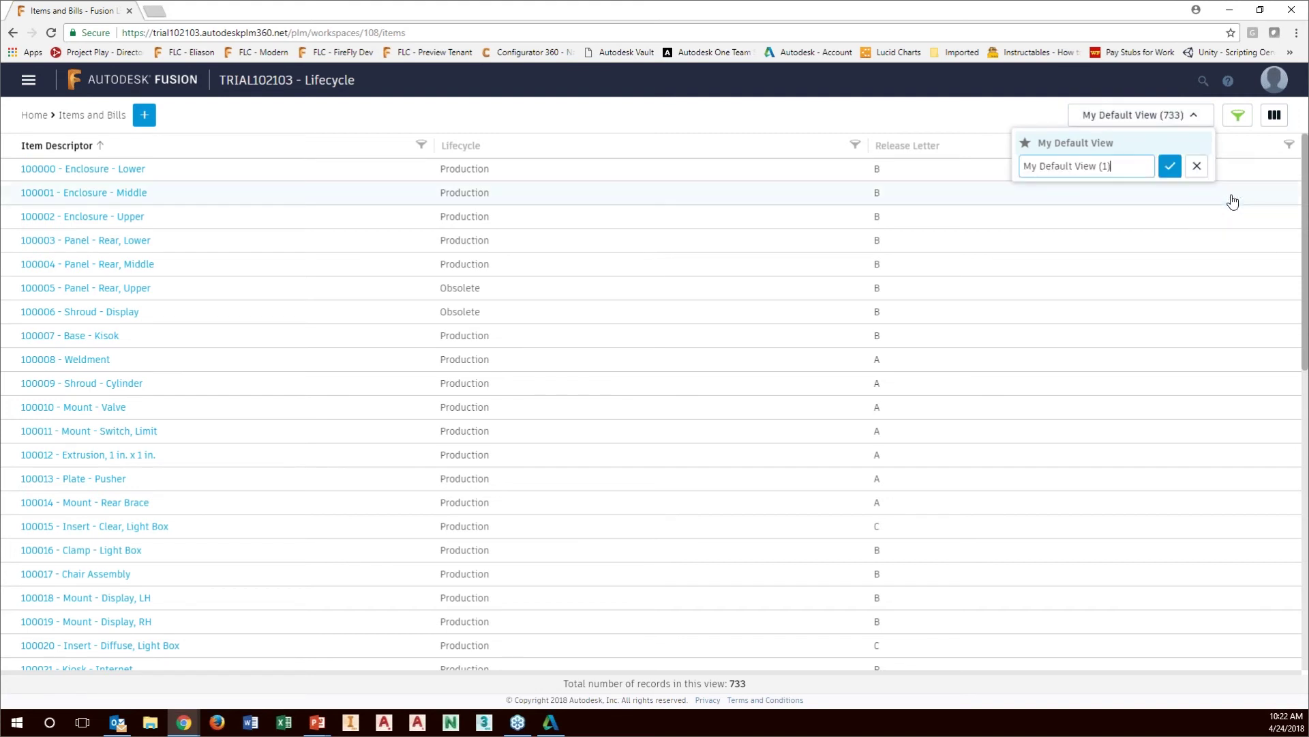
{"action": "left_click_drag", "start_coordinate": [1130, 161], "coordinate": [1020, 170]}
{"action": "type", "text": "Demo"}
{"action": "key", "text": "Return"}
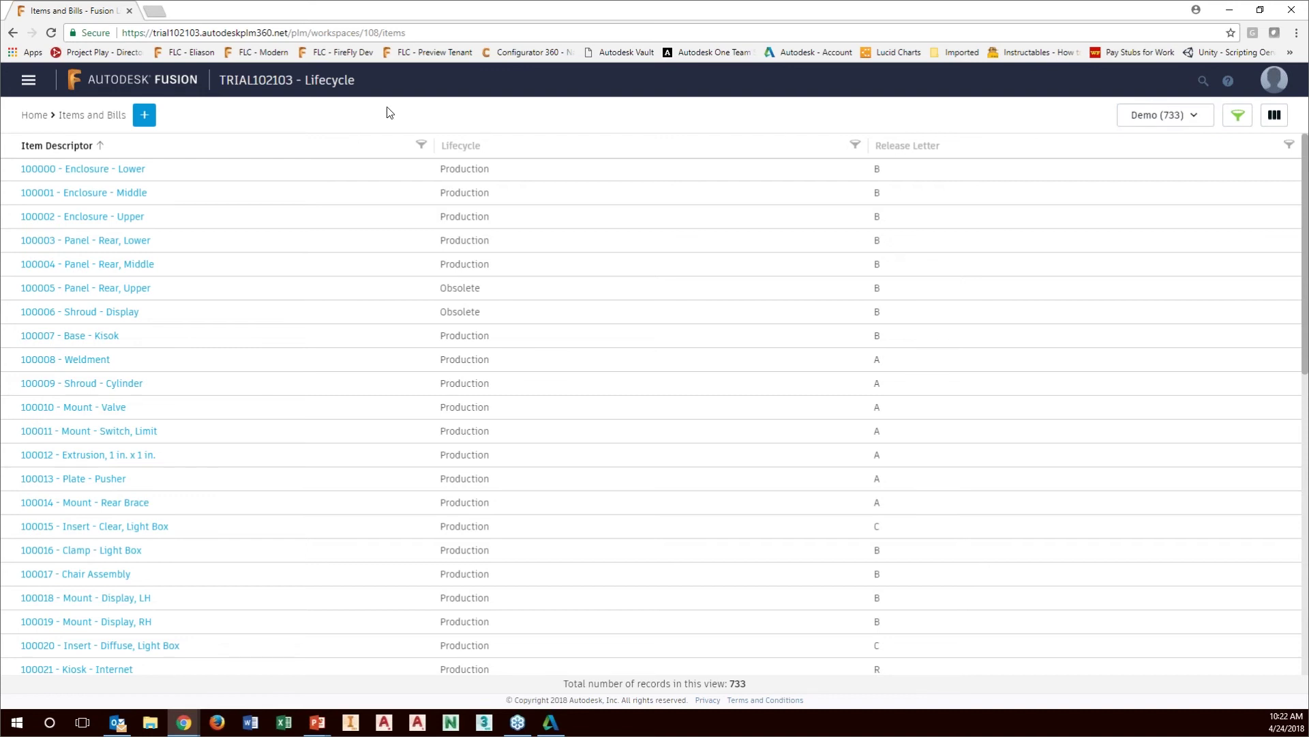
Add the Description and Unit of Measure columns from Item Details to the Demo view, and save the selection.
{"action": "left_click", "coordinate": [1275, 116]}
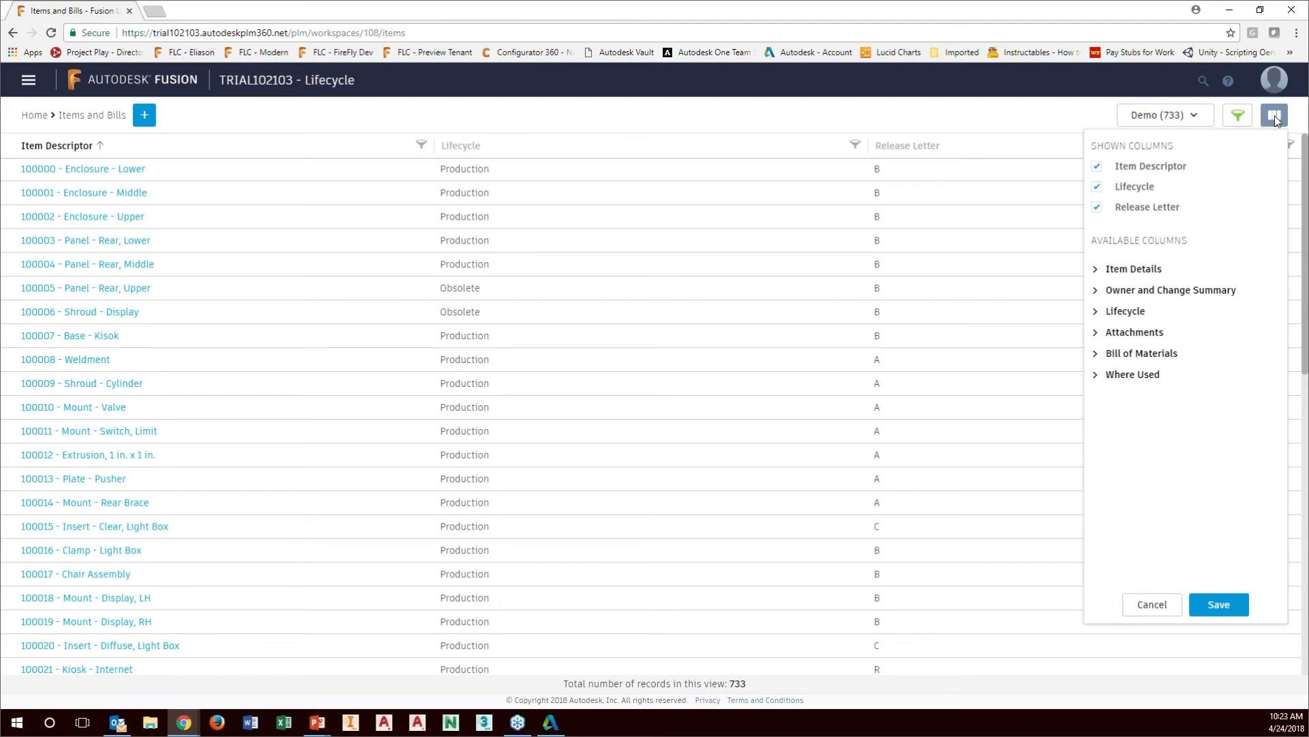
{"action": "left_click", "coordinate": [1095, 270]}
{"action": "left_click", "coordinate": [1097, 309]}
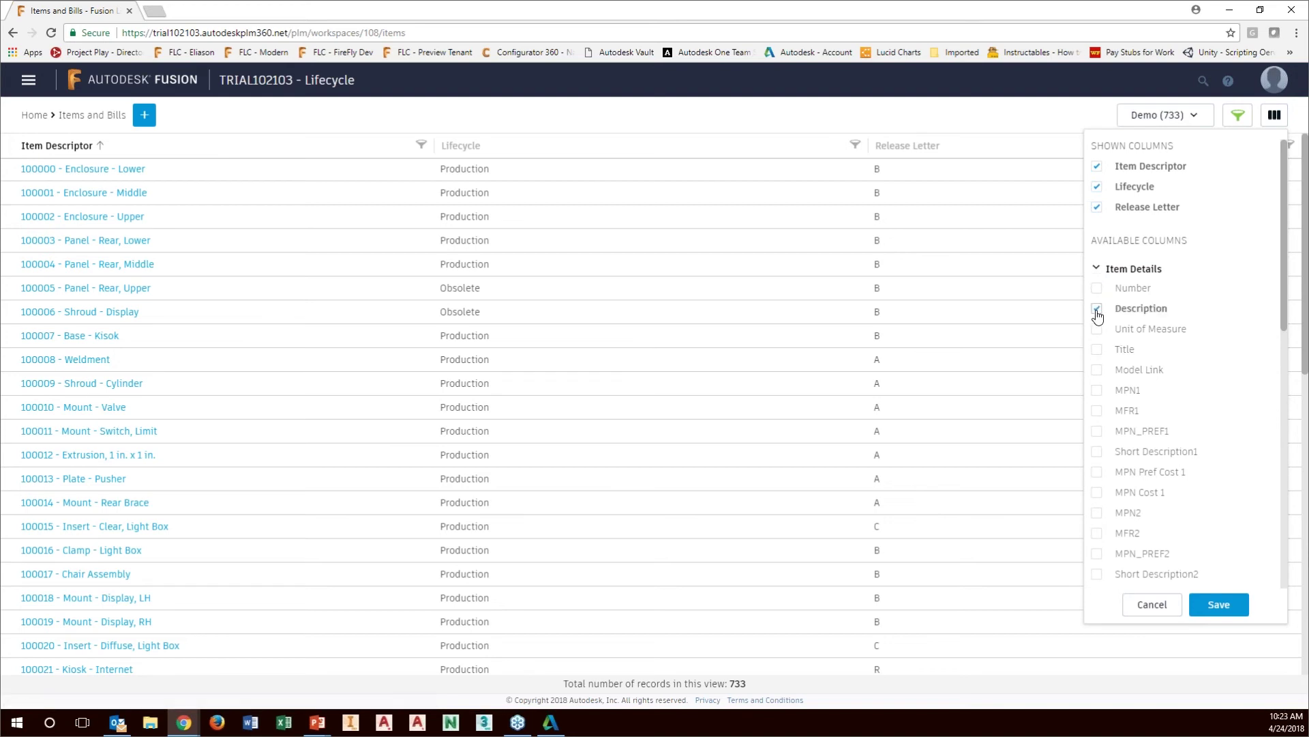
{"action": "left_click", "coordinate": [1097, 328]}
{"action": "left_click", "coordinate": [1219, 604]}
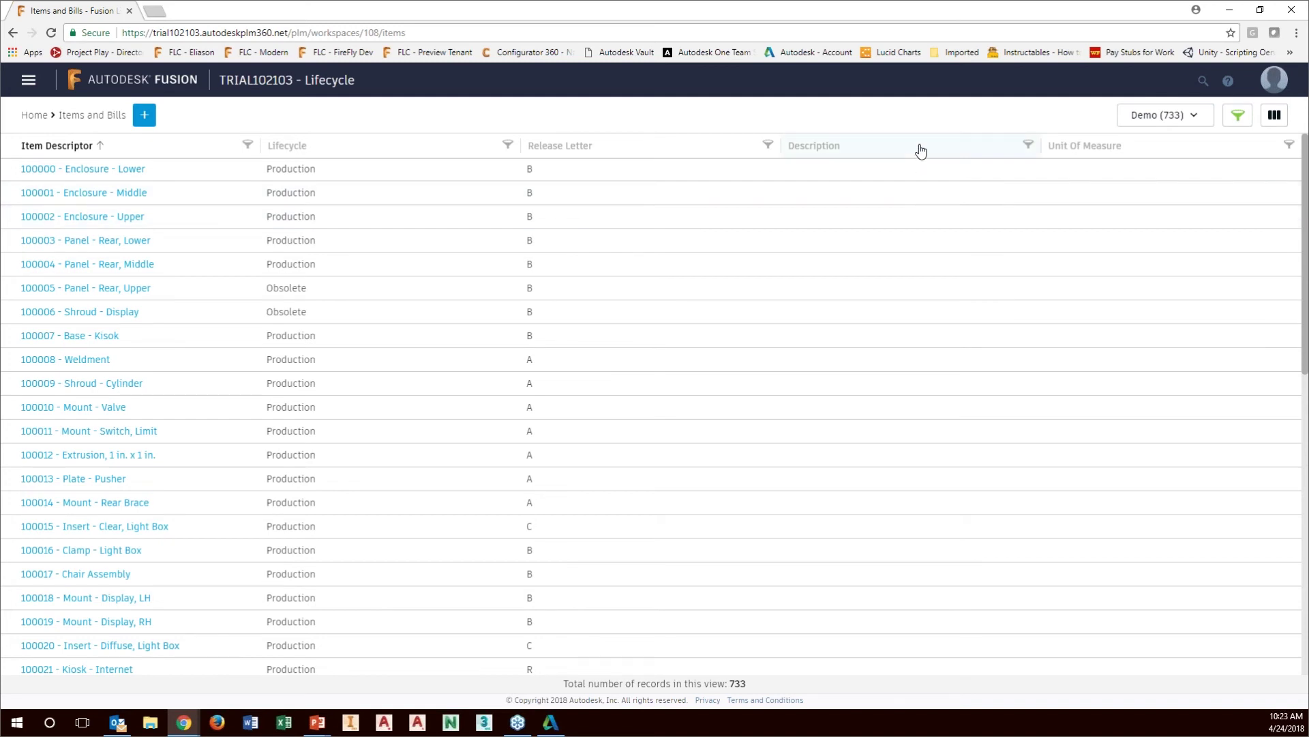
Try to move the Description column so it directly follows Item Descriptor in the Demo view.
{"action": "left_click_drag", "start_coordinate": [903, 145], "coordinate": [349, 161]}
{"action": "mouse_move", "coordinate": [829, 149]}
{"action": "left_mouse_down"}
{"action": "mouse_move", "coordinate": [900, 152]}
{"action": "mouse_move", "coordinate": [124, 161]}
{"action": "left_mouse_up"}
{"action": "mouse_move", "coordinate": [938, 155]}
{"action": "left_mouse_down"}
{"action": "mouse_move", "coordinate": [205, 187]}
{"action": "mouse_move", "coordinate": [252, 130]}
{"action": "left_mouse_up"}
{"action": "left_click_drag", "start_coordinate": [918, 157], "coordinate": [304, 146]}
{"action": "left_click_drag", "start_coordinate": [956, 158], "coordinate": [494, 164]}
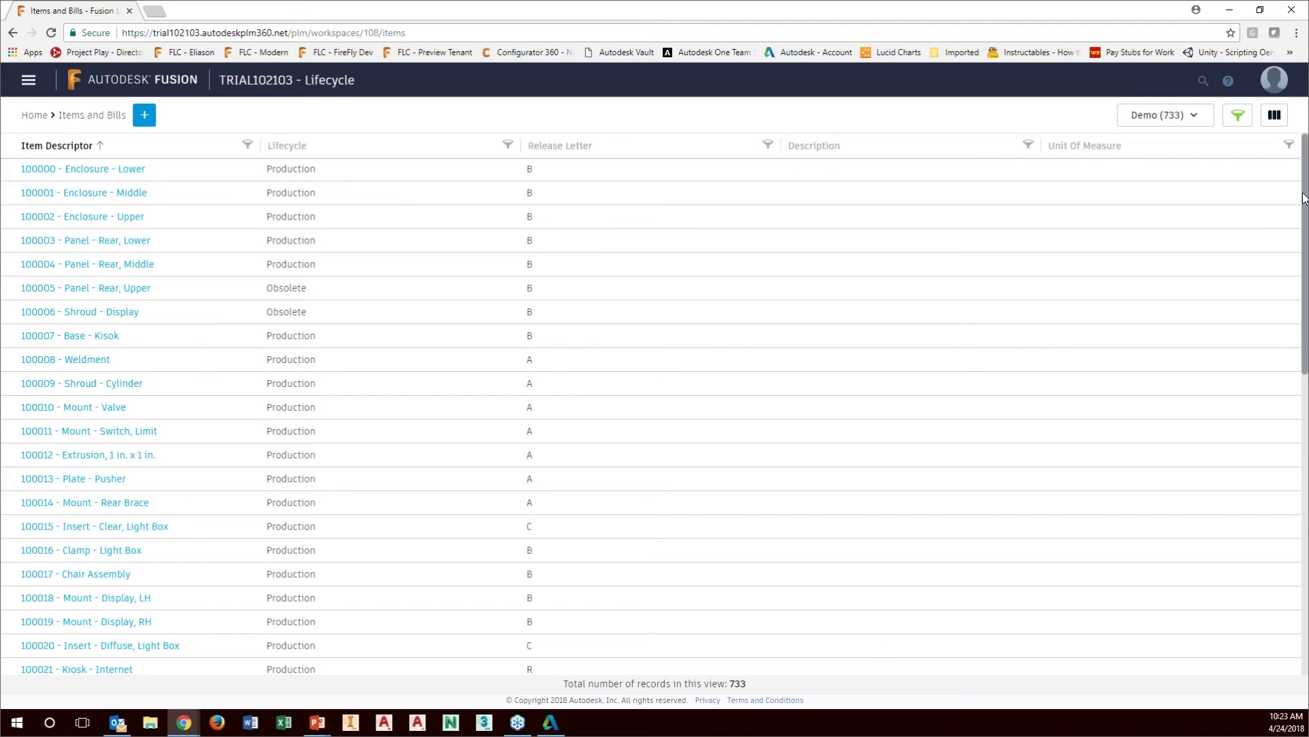
Filter the Description column of the Demo view to Not Blank and save the filter.
{"action": "left_click_drag", "start_coordinate": [1304, 215], "coordinate": [1284, 193]}
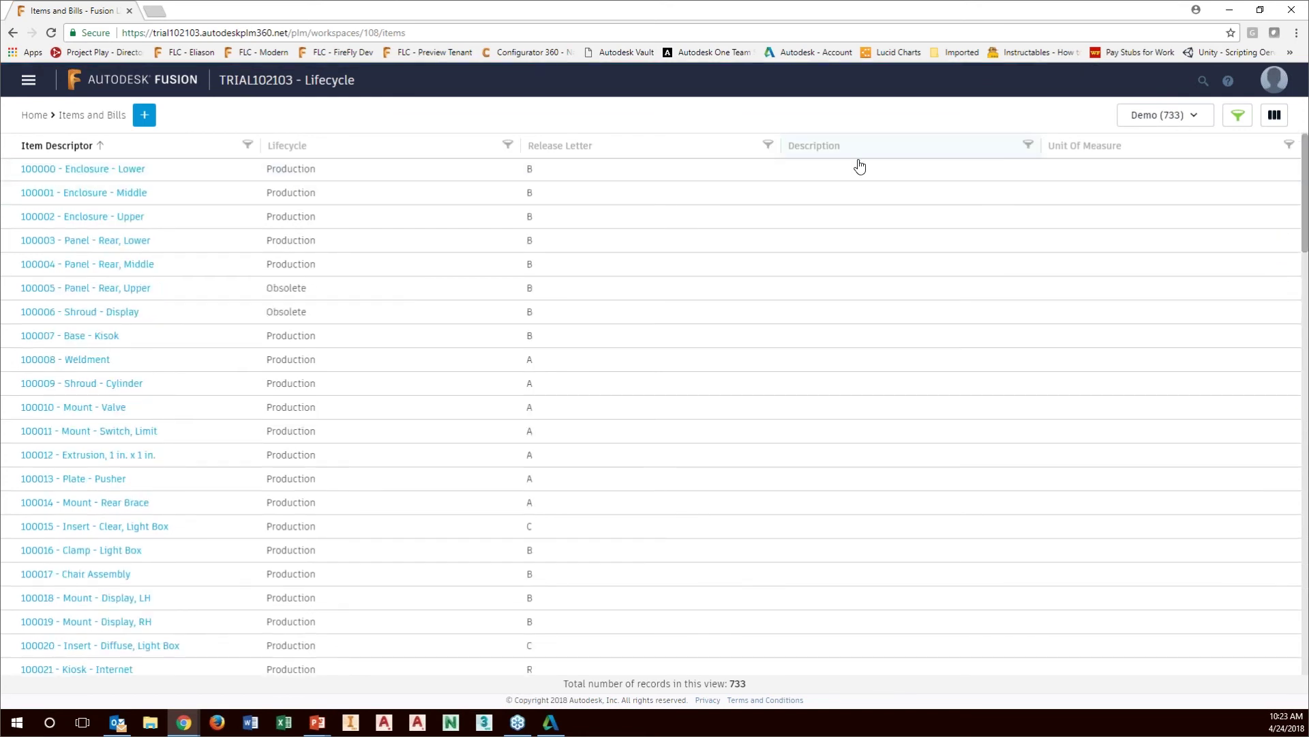
{"action": "left_click", "coordinate": [1028, 145]}
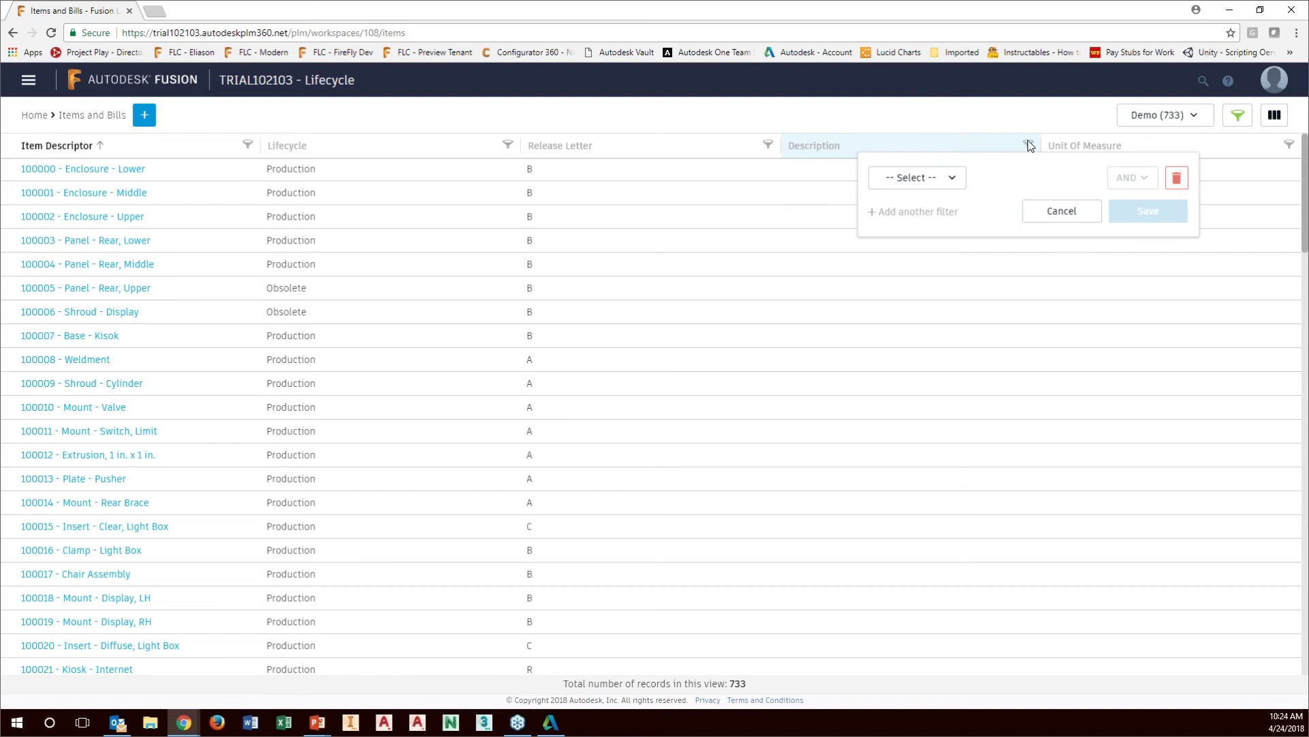
{"action": "left_click", "coordinate": [962, 177]}
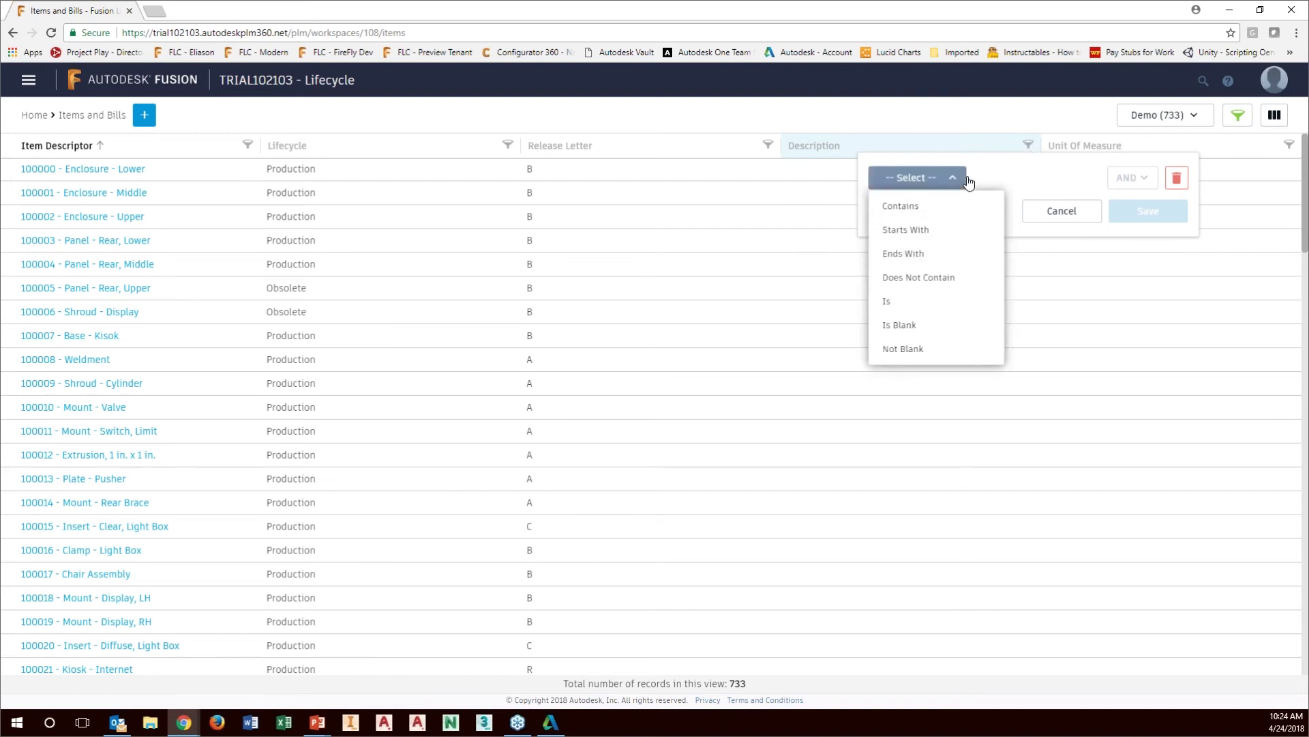
{"action": "left_click", "coordinate": [910, 351]}
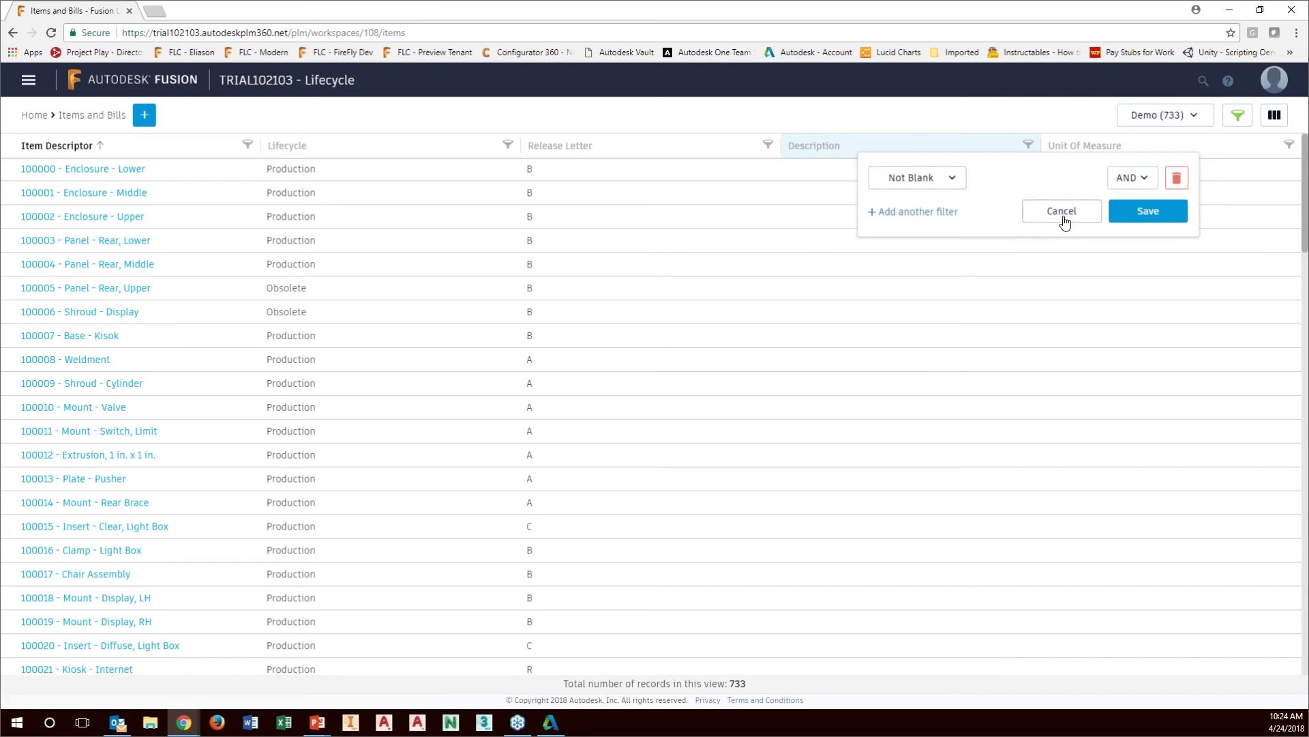
{"action": "left_click", "coordinate": [1152, 213]}
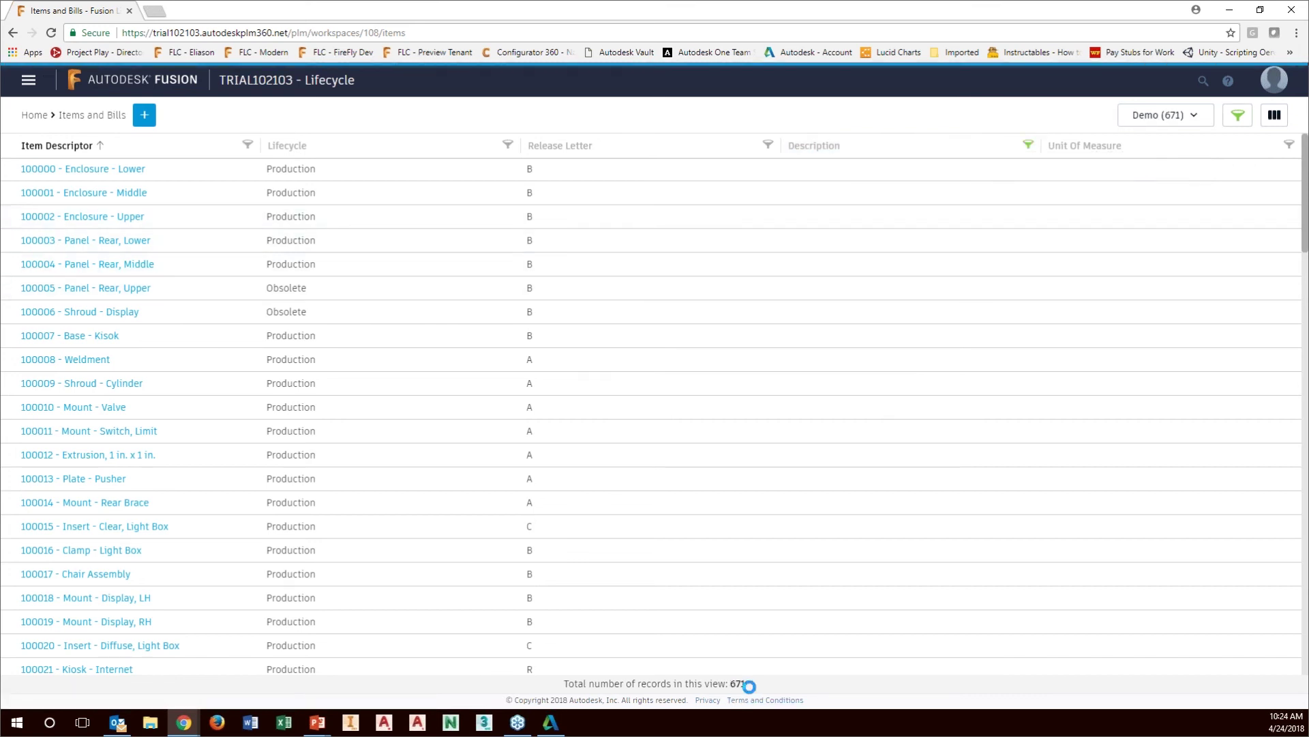
{"action": "left_click_drag", "start_coordinate": [1304, 239], "coordinate": [1280, 640]}
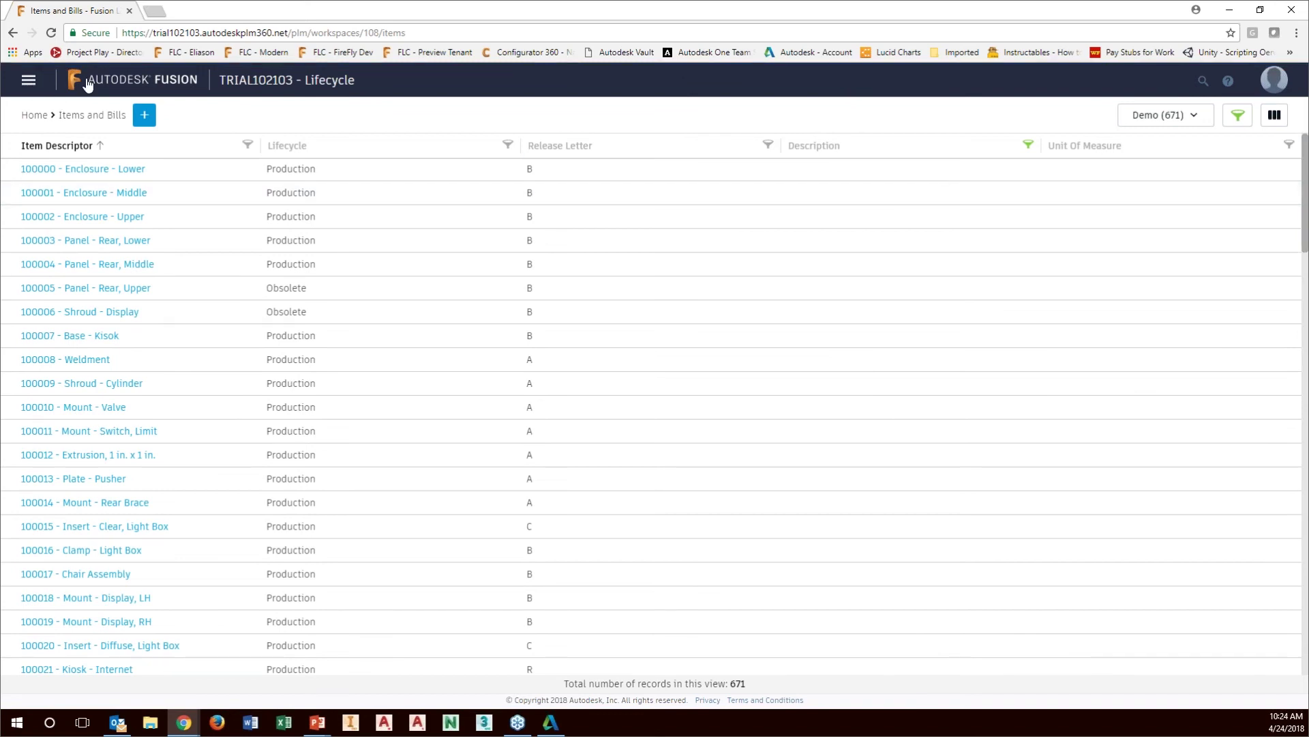
Return to the dashboard, reopen the Items and Bills workspace under Product Development, and switch it to the Demo view.
{"action": "left_click", "coordinate": [27, 82]}
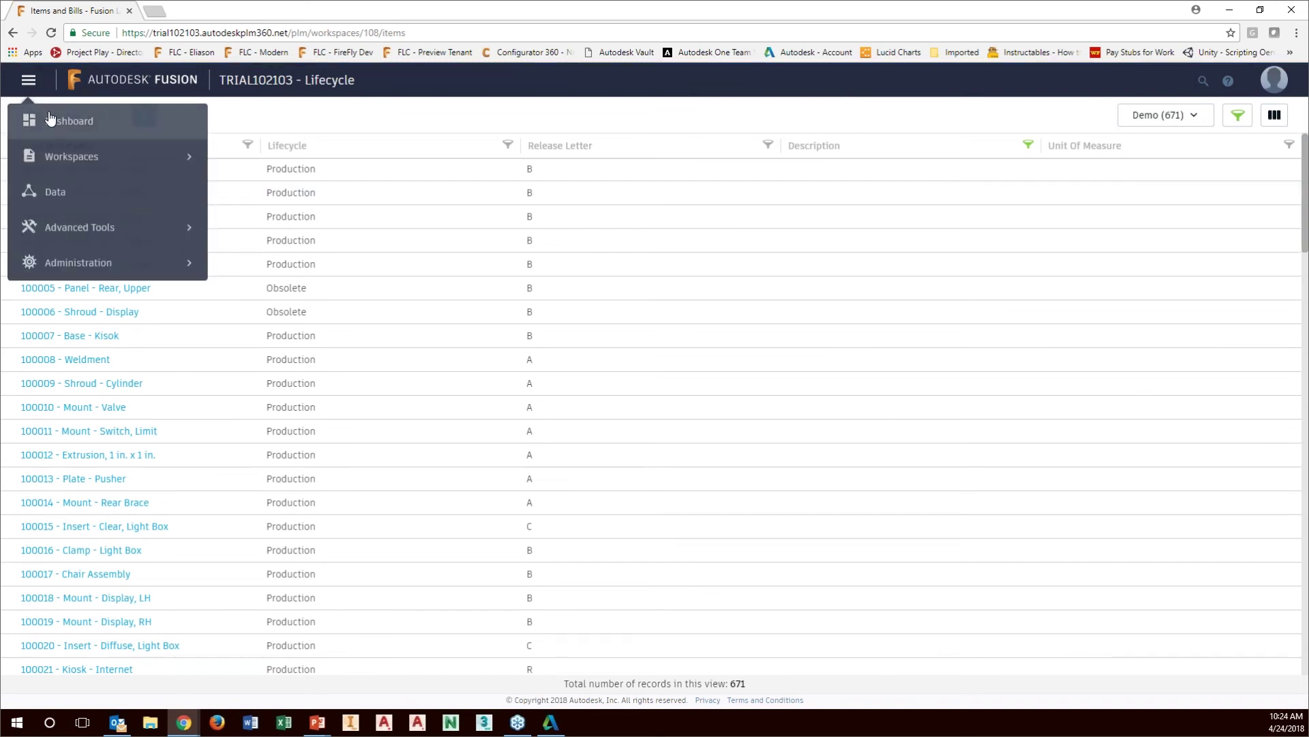
{"action": "left_click", "coordinate": [503, 98]}
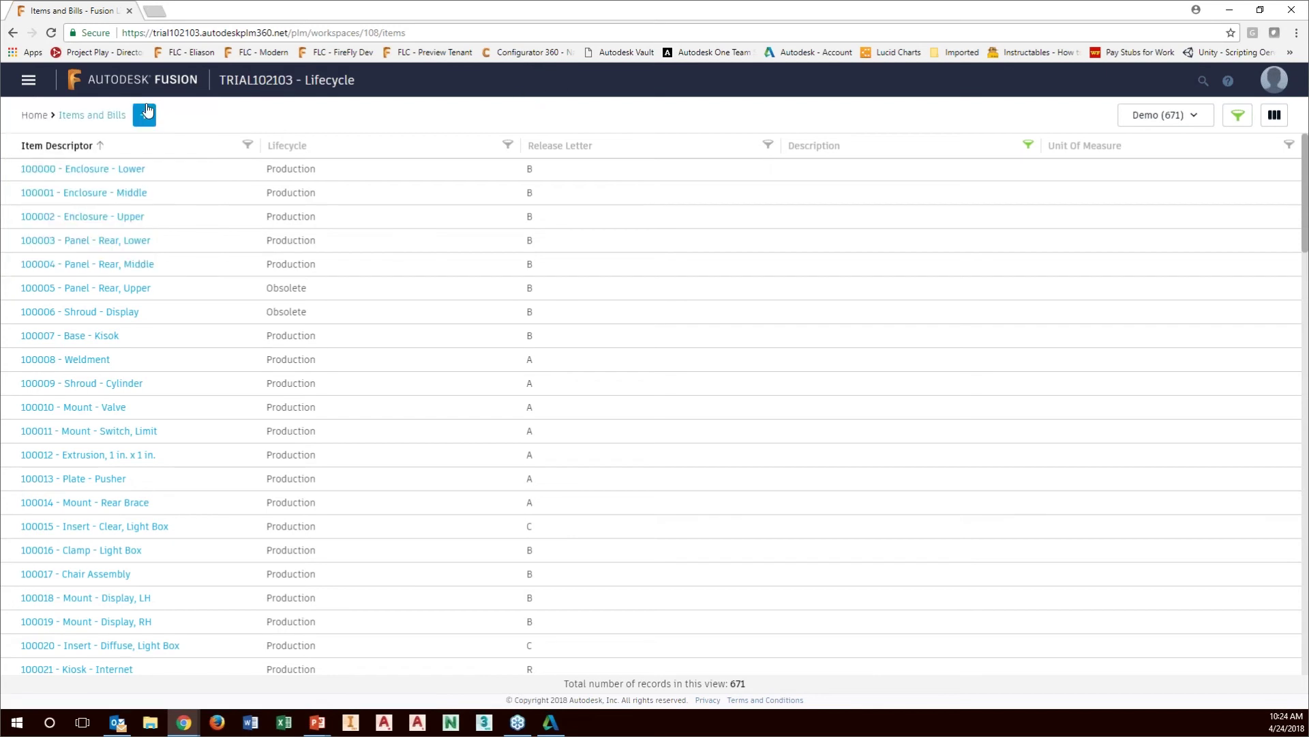
{"action": "left_click", "coordinate": [34, 116]}
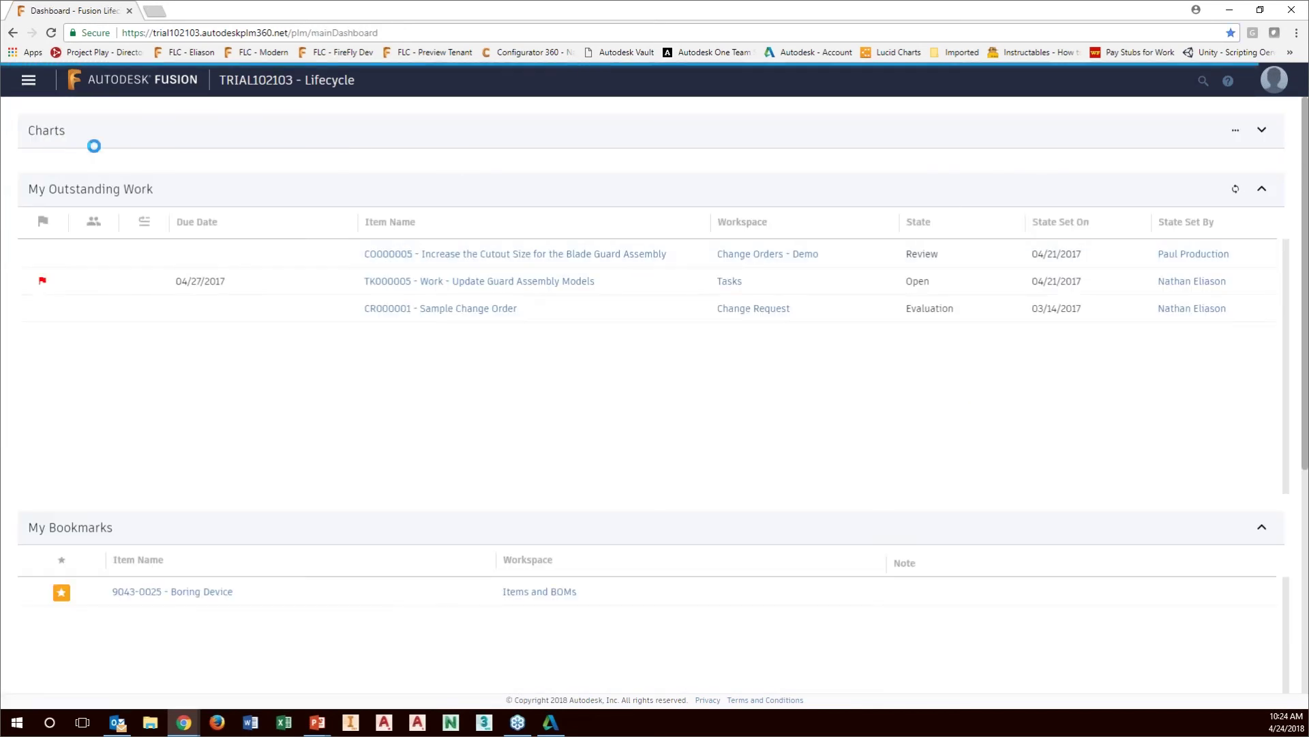
{"action": "left_click", "coordinate": [27, 81]}
{"action": "left_click", "coordinate": [63, 157]}
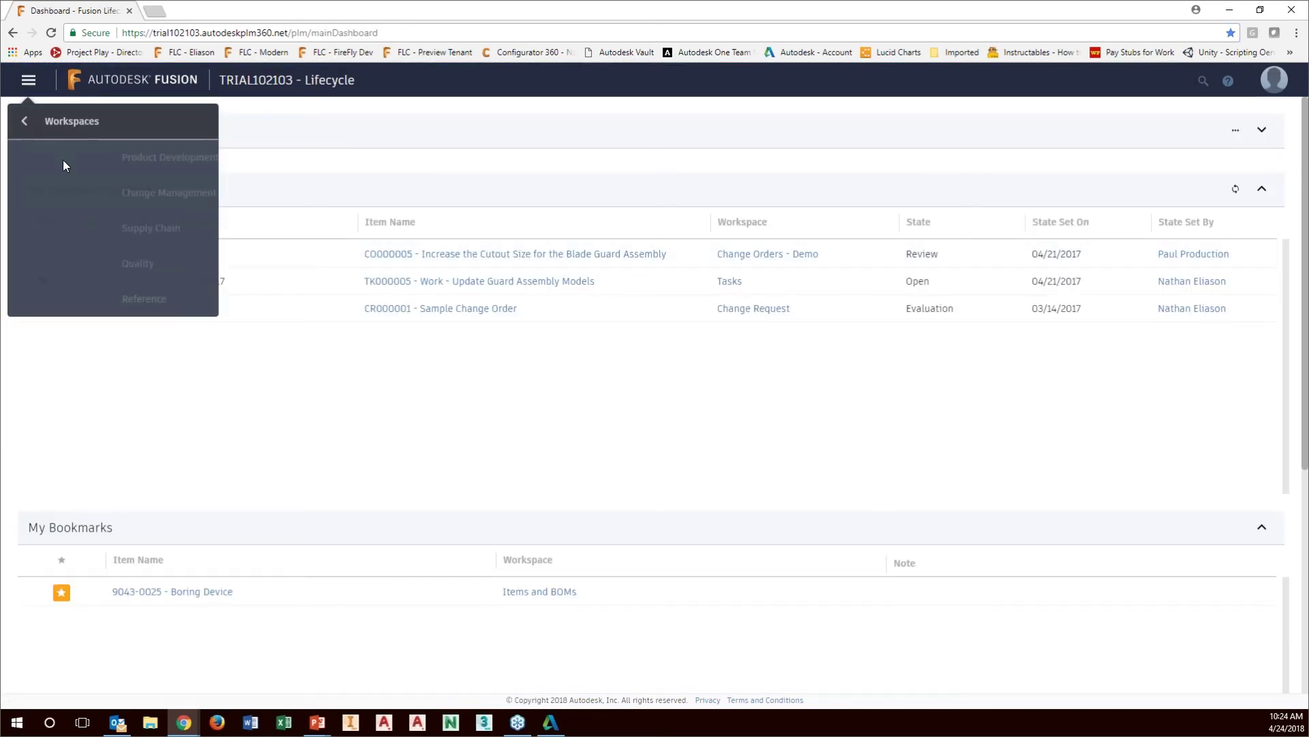
{"action": "left_click", "coordinate": [83, 162]}
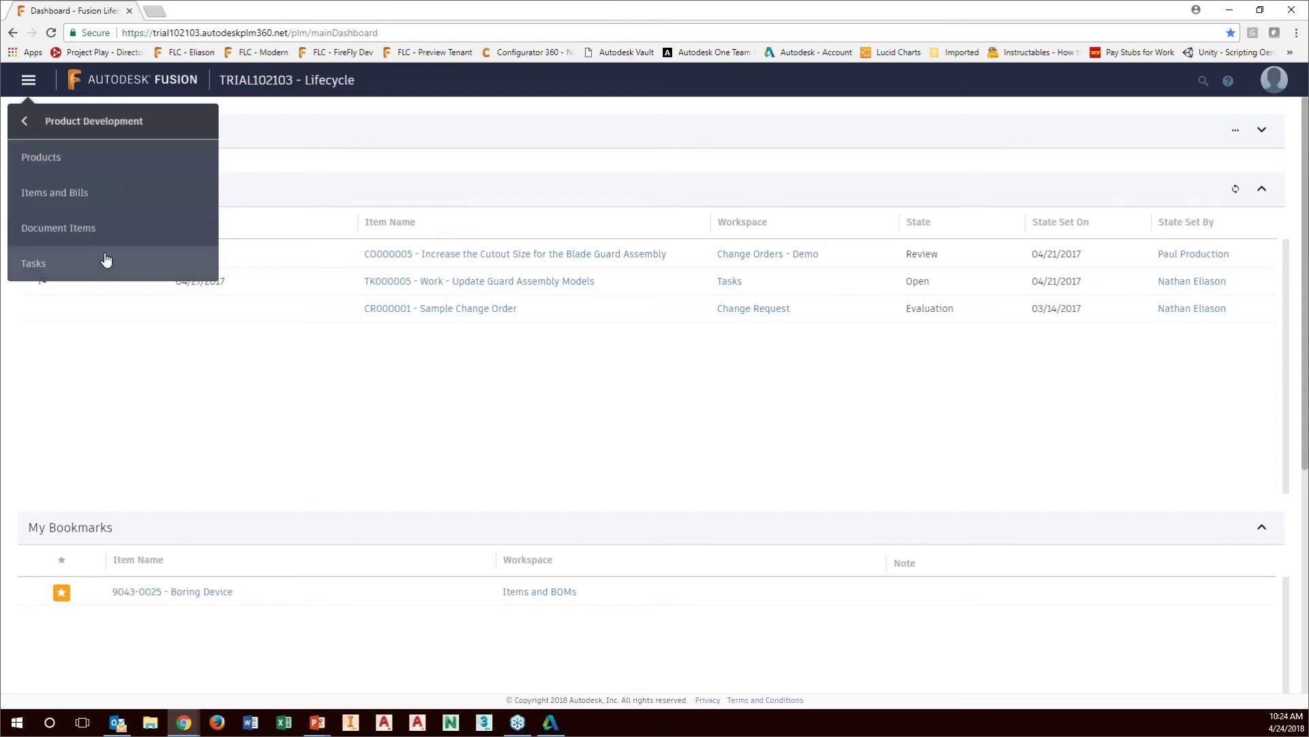
{"action": "left_click", "coordinate": [85, 192]}
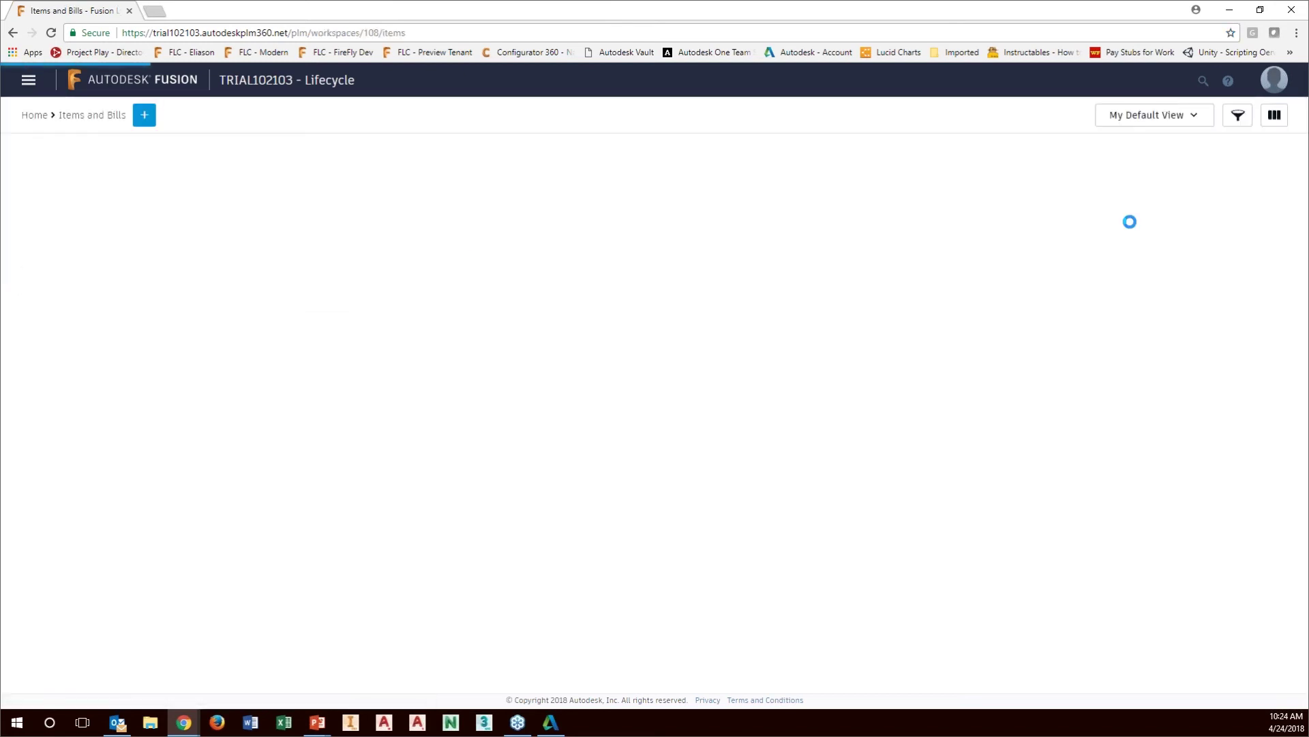
{"action": "left_click", "coordinate": [1196, 118]}
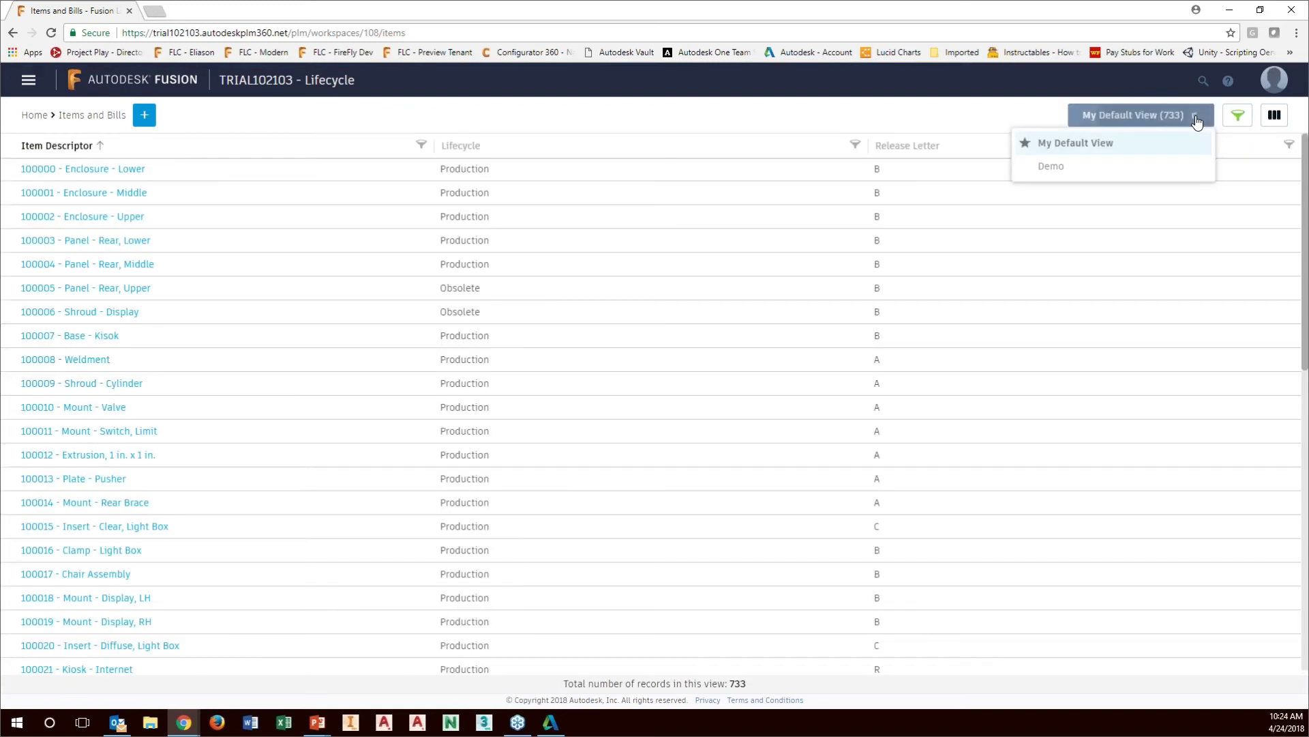
{"action": "left_click", "coordinate": [1057, 171]}
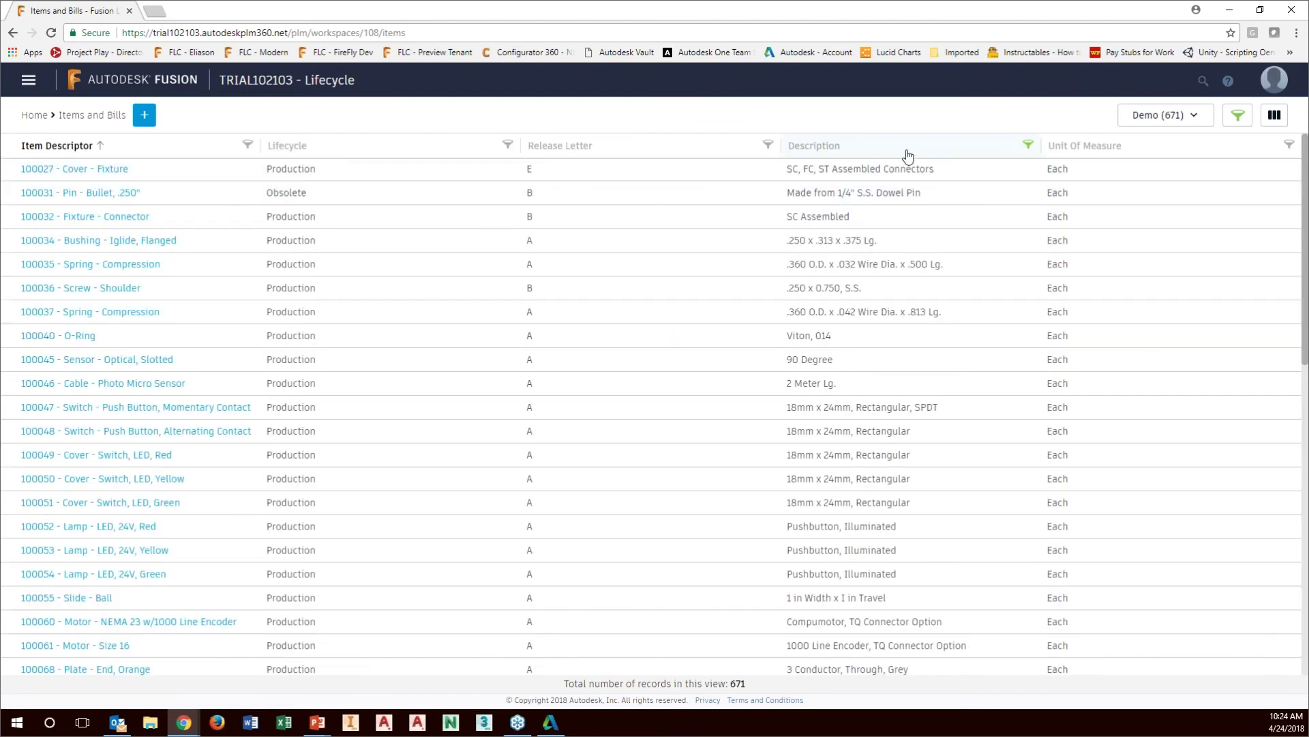
Move the Description column directly after Item Descriptor, and the Unit Of Measure column directly after Description.
{"action": "left_click_drag", "start_coordinate": [899, 149], "coordinate": [268, 144]}
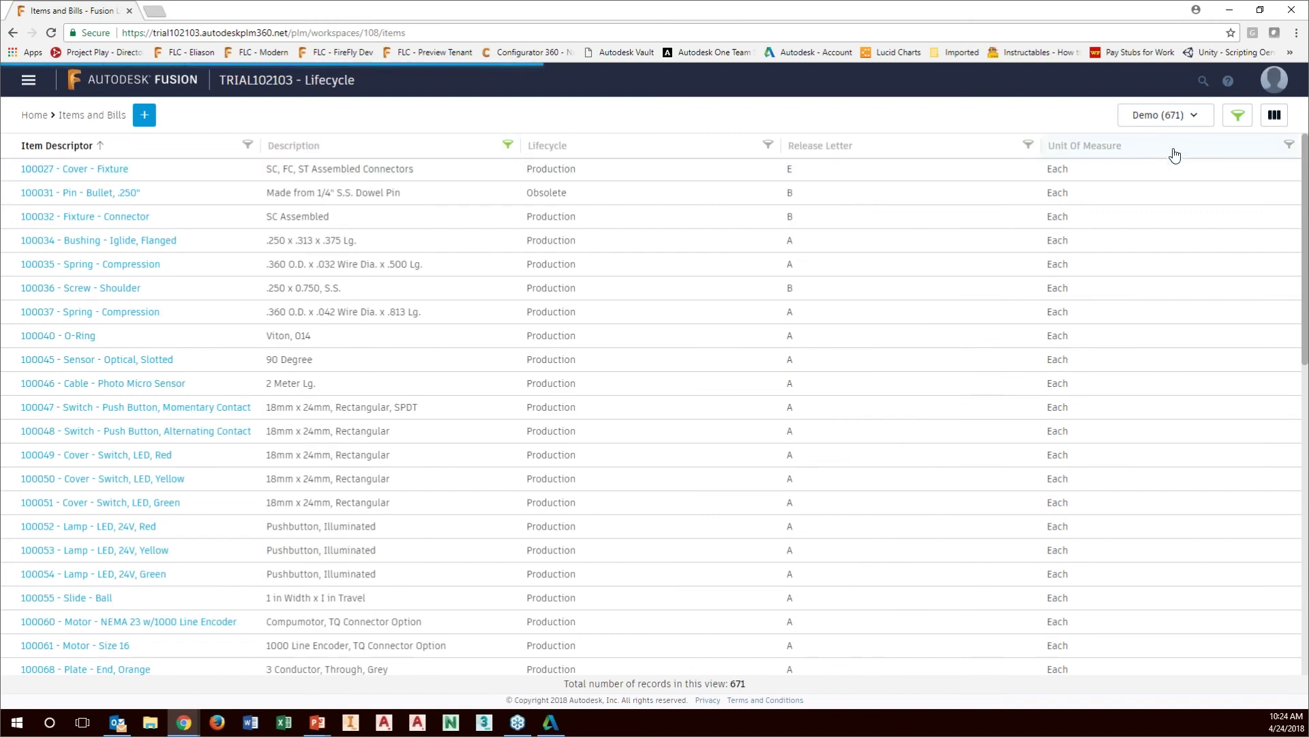
{"action": "left_click_drag", "start_coordinate": [1195, 156], "coordinate": [465, 124]}
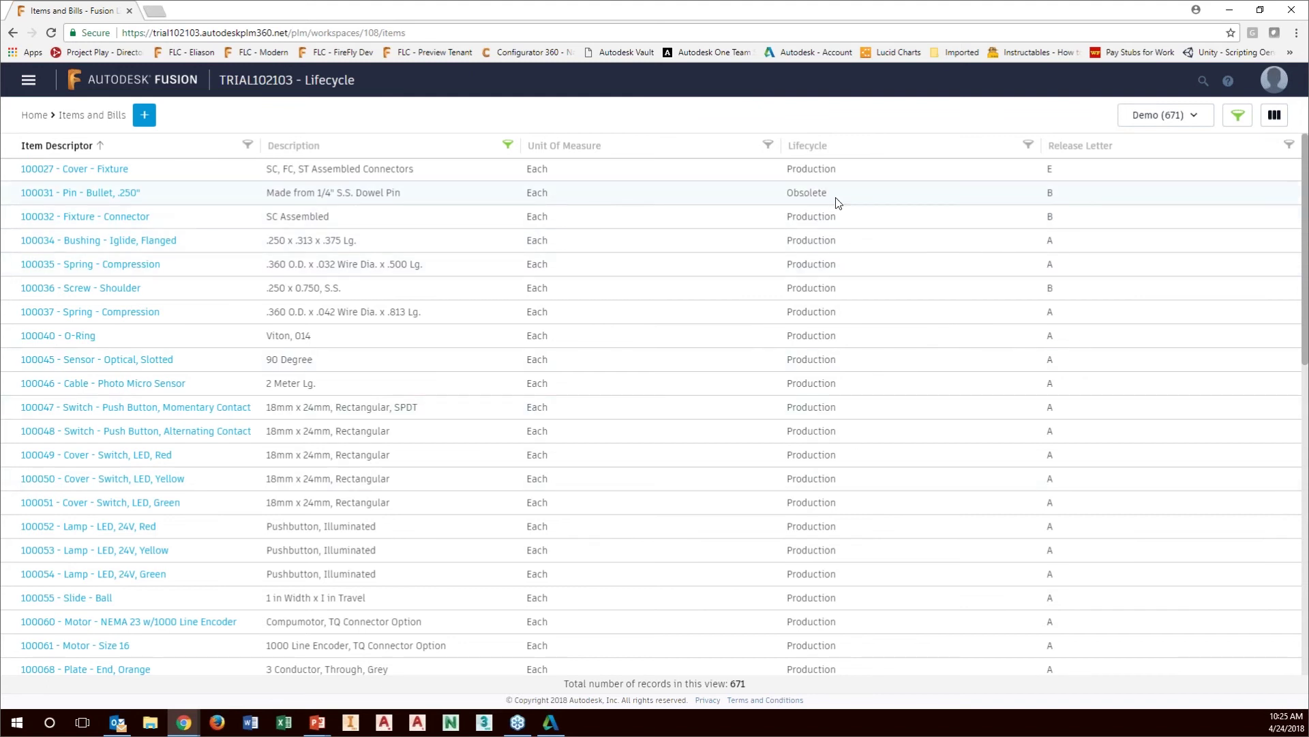
Filter the Lifecycle column with the condition Is Production and save the filter.
{"action": "left_click", "coordinate": [1029, 146]}
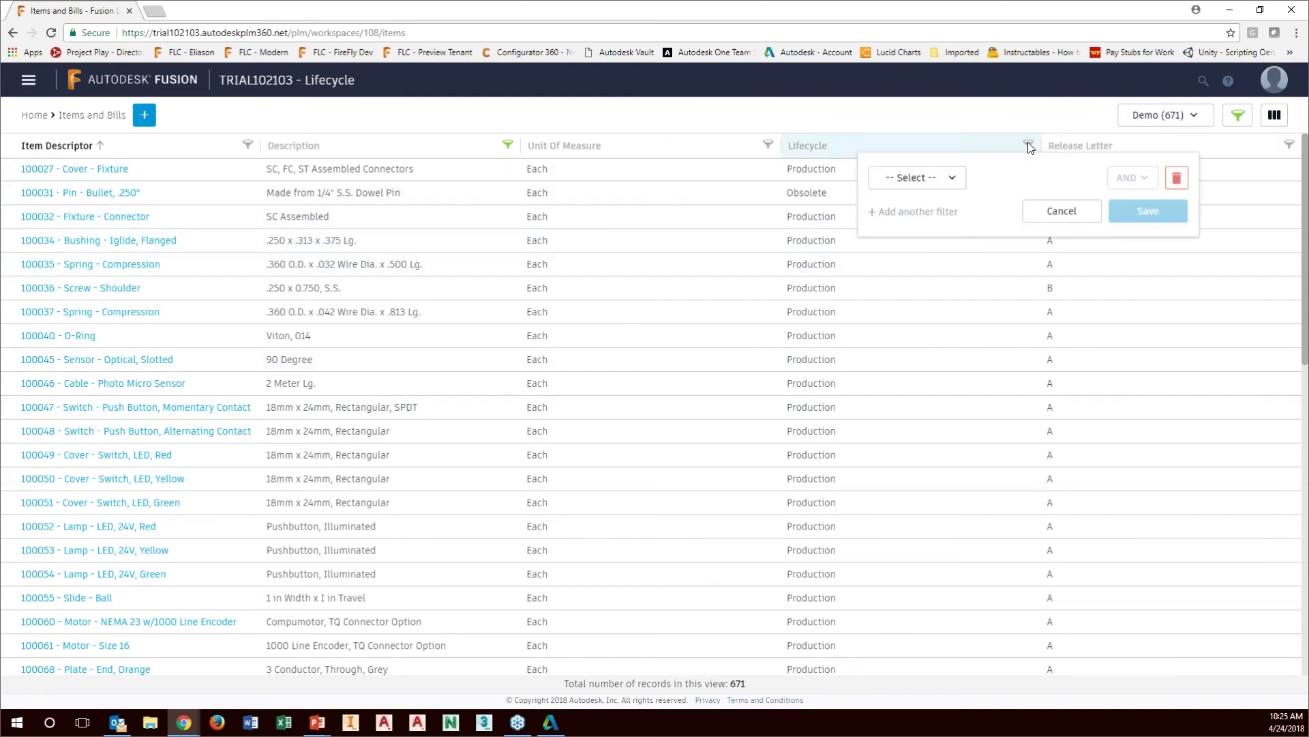
{"action": "left_click", "coordinate": [954, 180]}
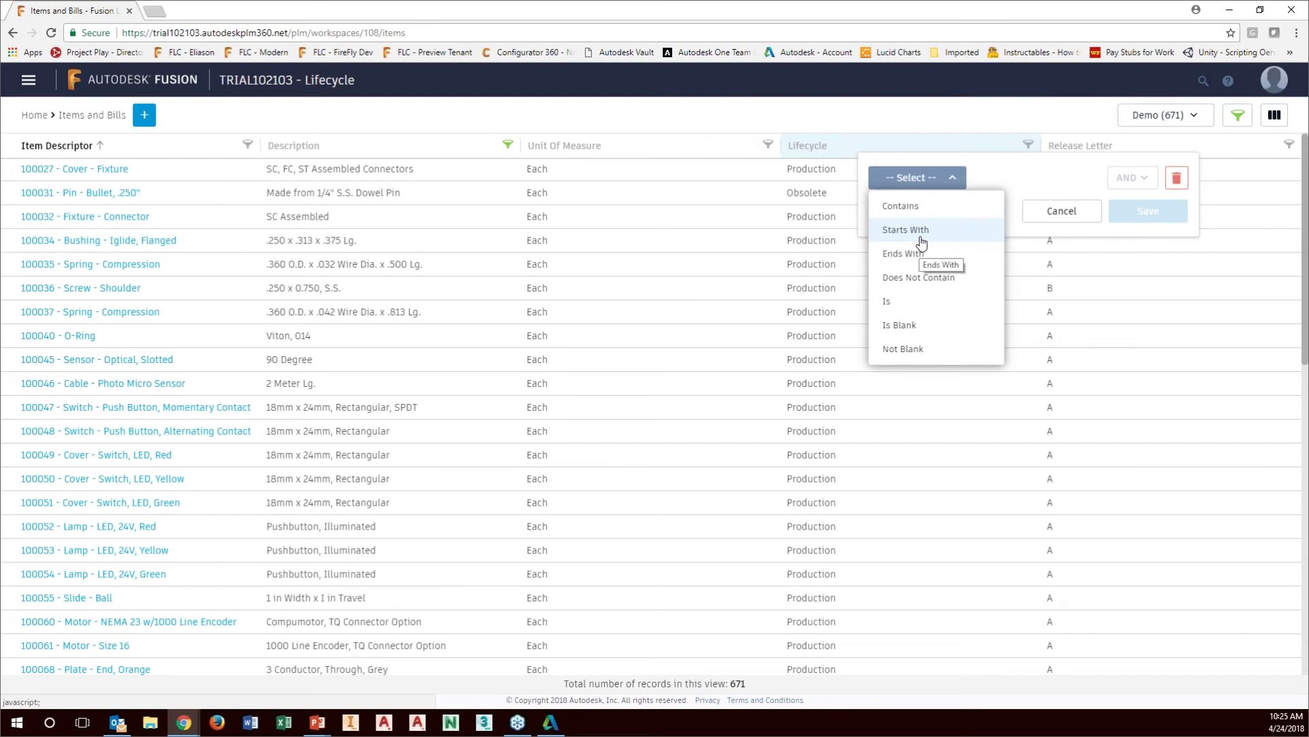
{"action": "left_click", "coordinate": [912, 303]}
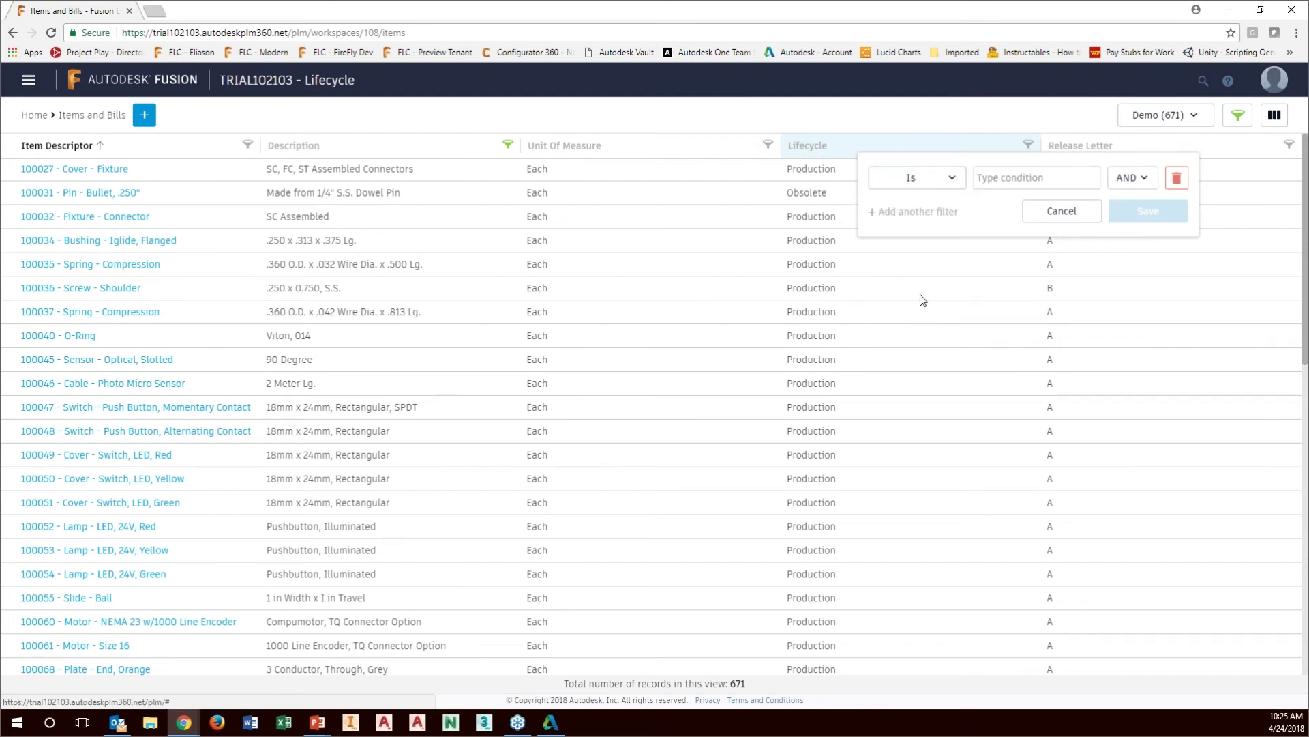
{"action": "type", "text": "Pro"}
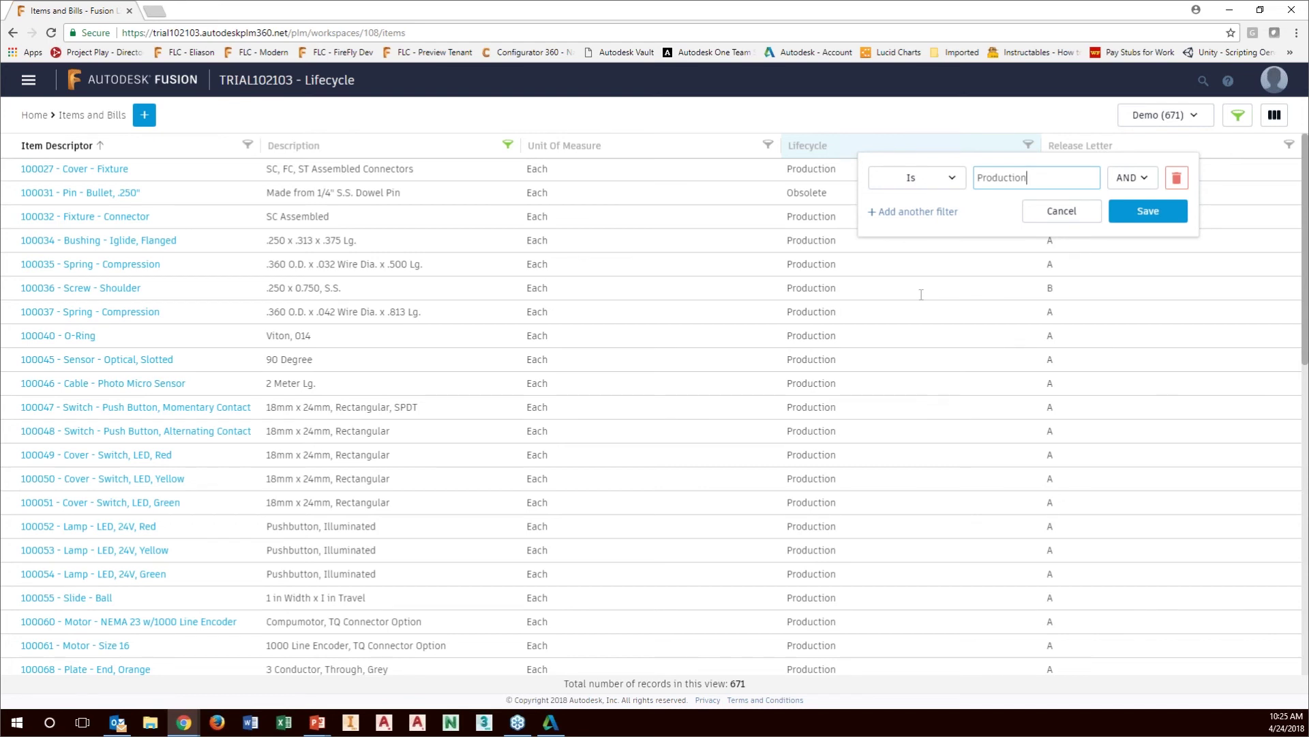
{"action": "type", "text": "duction"}
{"action": "left_click", "coordinate": [1147, 211]}
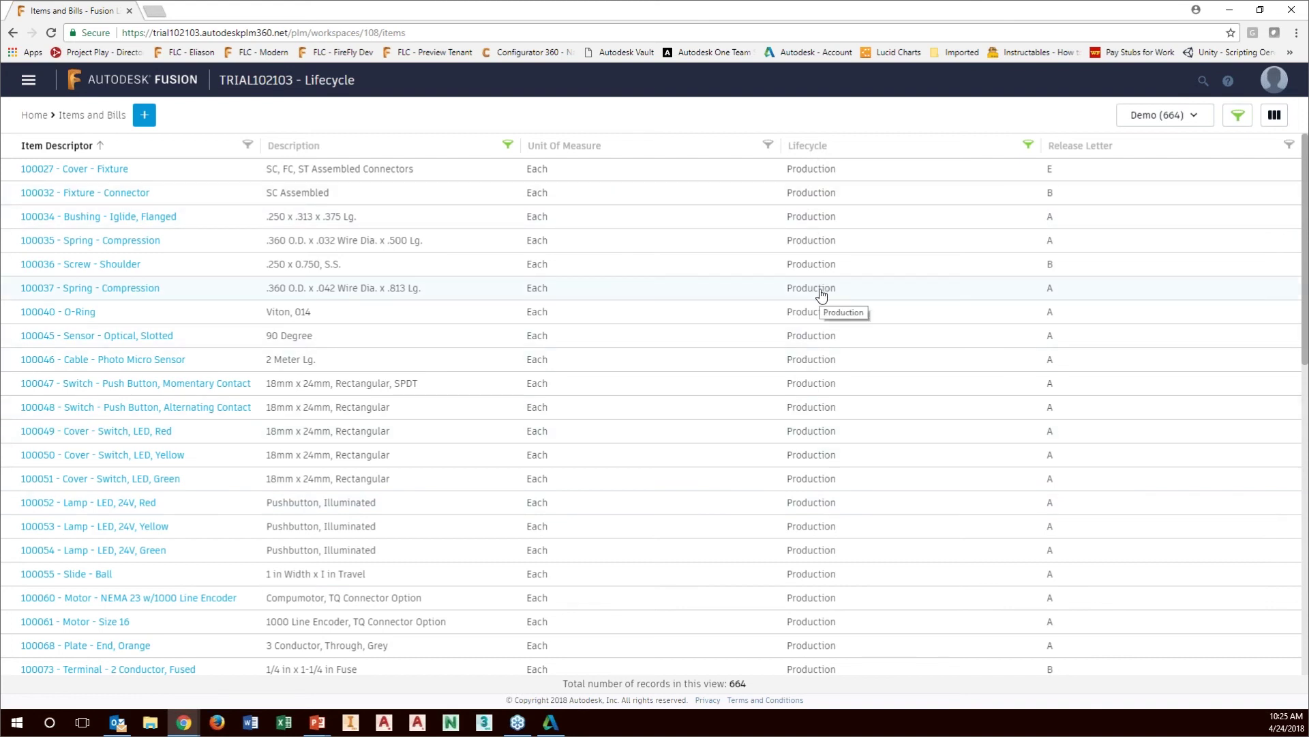
Filter the Item Descriptor column to values that start with 10004 or start with 10010, and save the filter.
{"action": "left_click", "coordinate": [247, 146]}
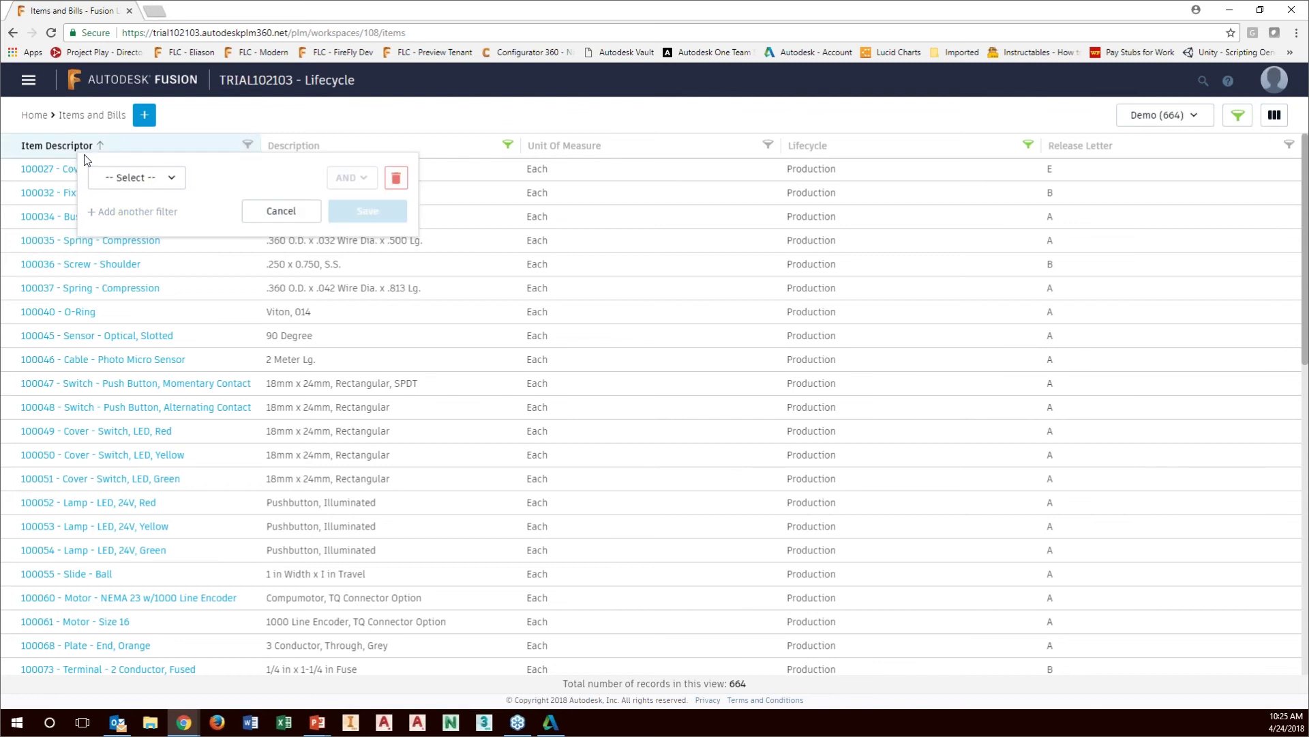
{"action": "left_click", "coordinate": [171, 177]}
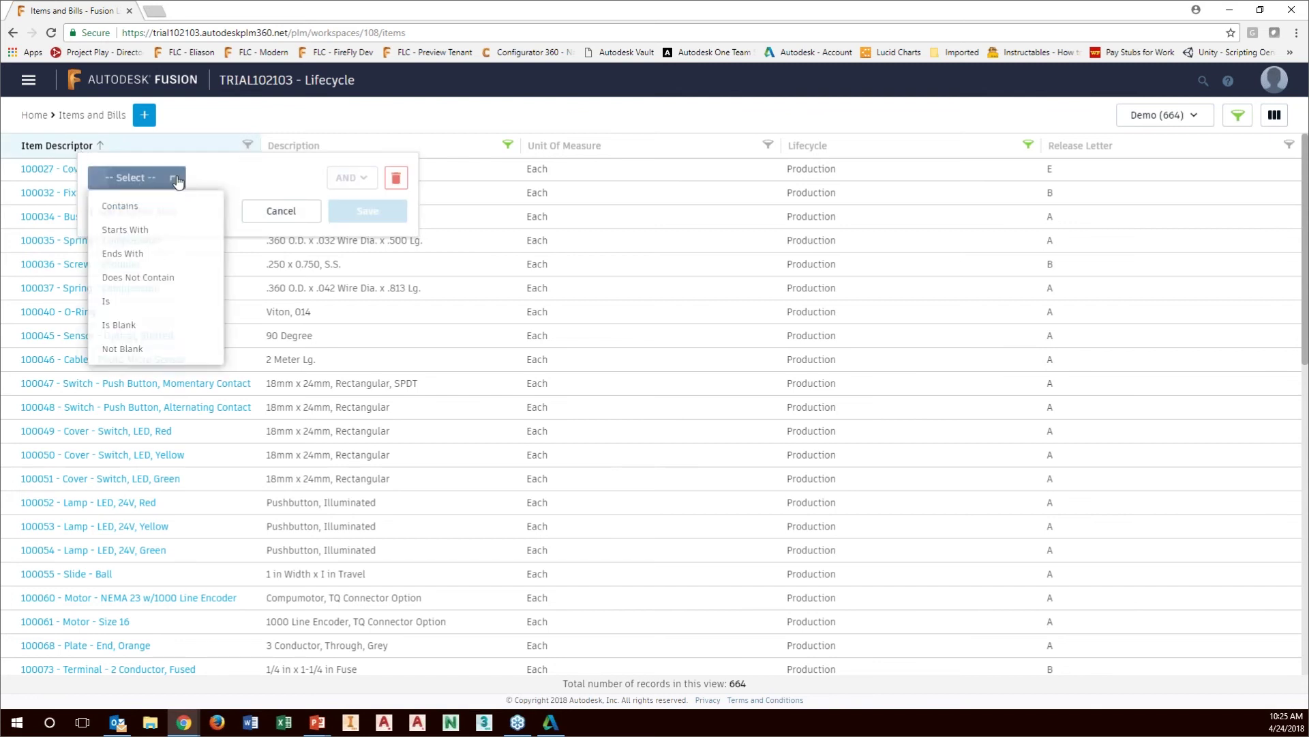
{"action": "left_click", "coordinate": [130, 231]}
{"action": "type", "text": "10004"}
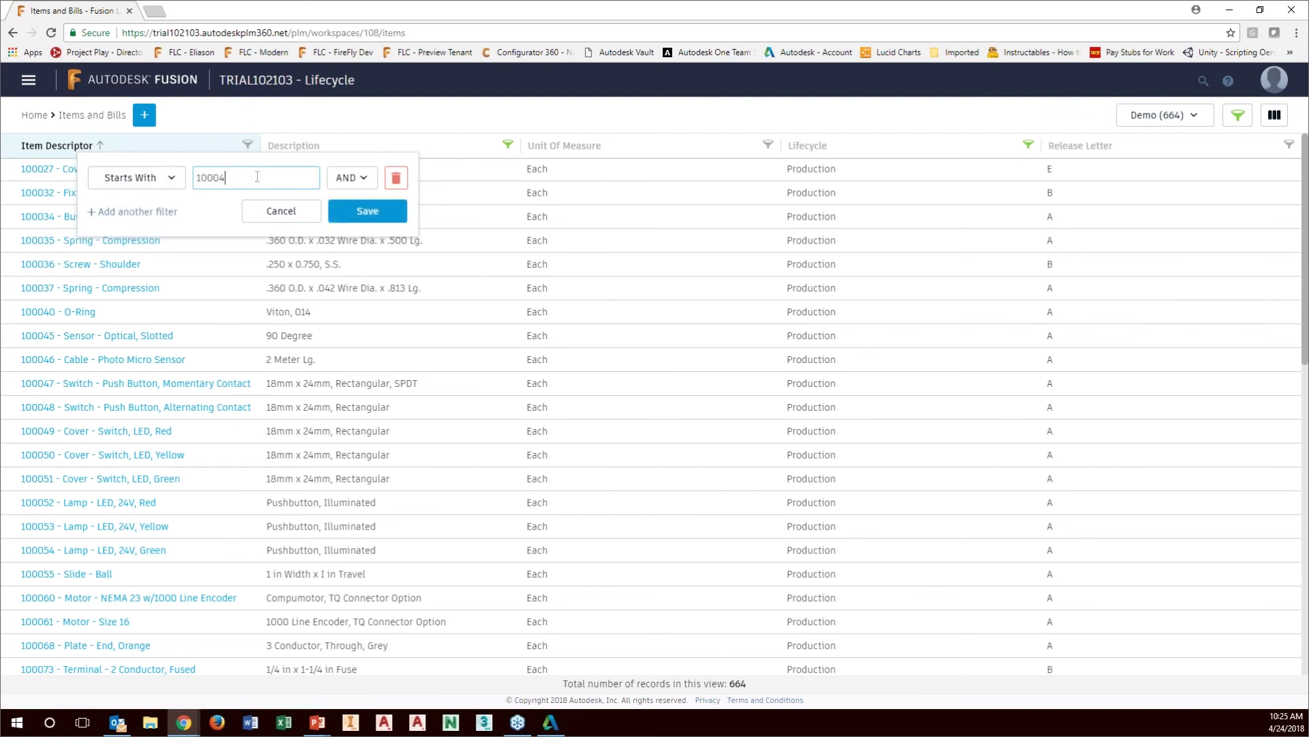
{"action": "left_click", "coordinate": [132, 213]}
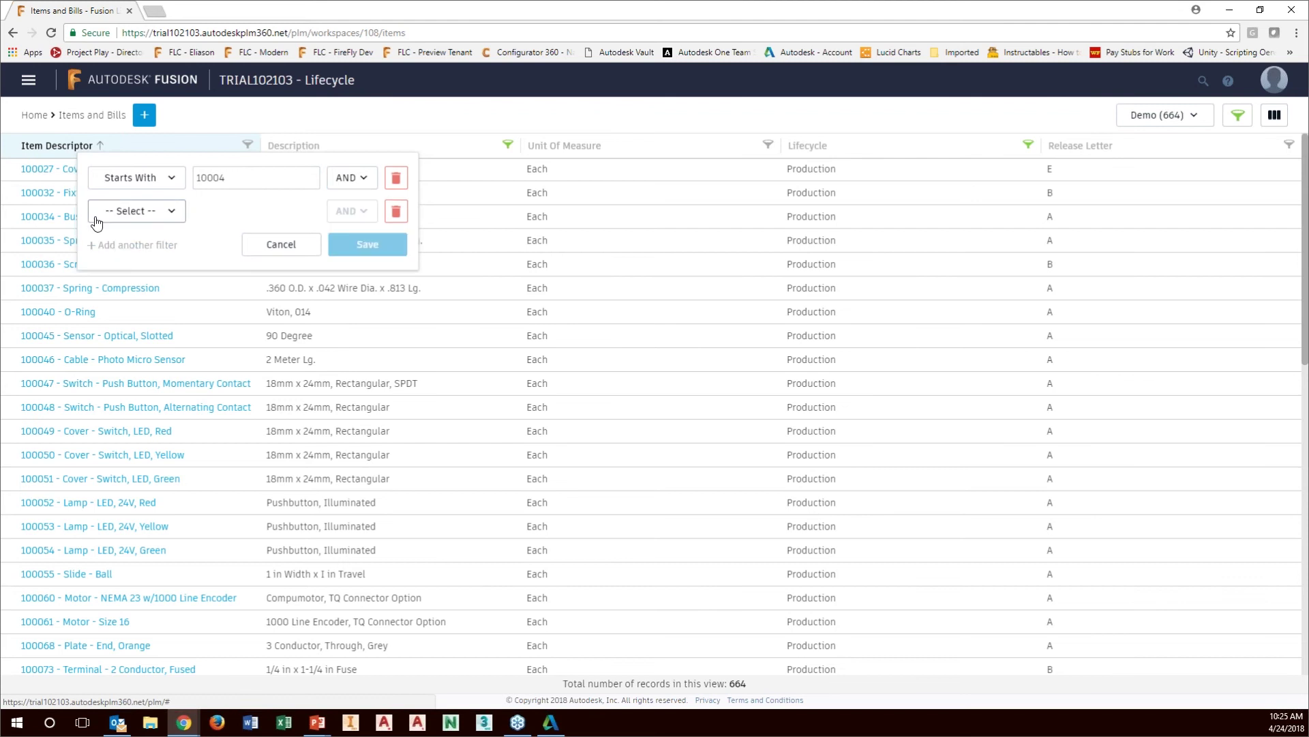
{"action": "left_click", "coordinate": [164, 215]}
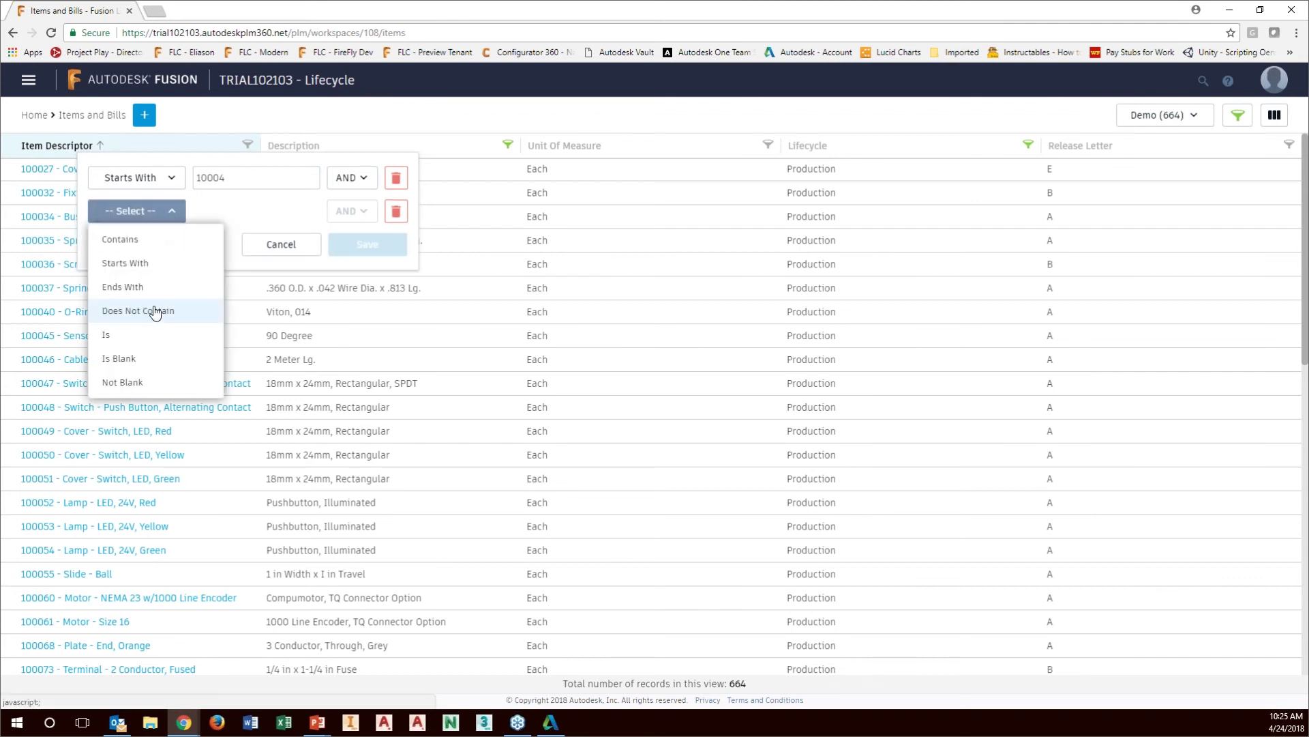
{"action": "left_click", "coordinate": [130, 265]}
{"action": "left_click", "coordinate": [214, 212]}
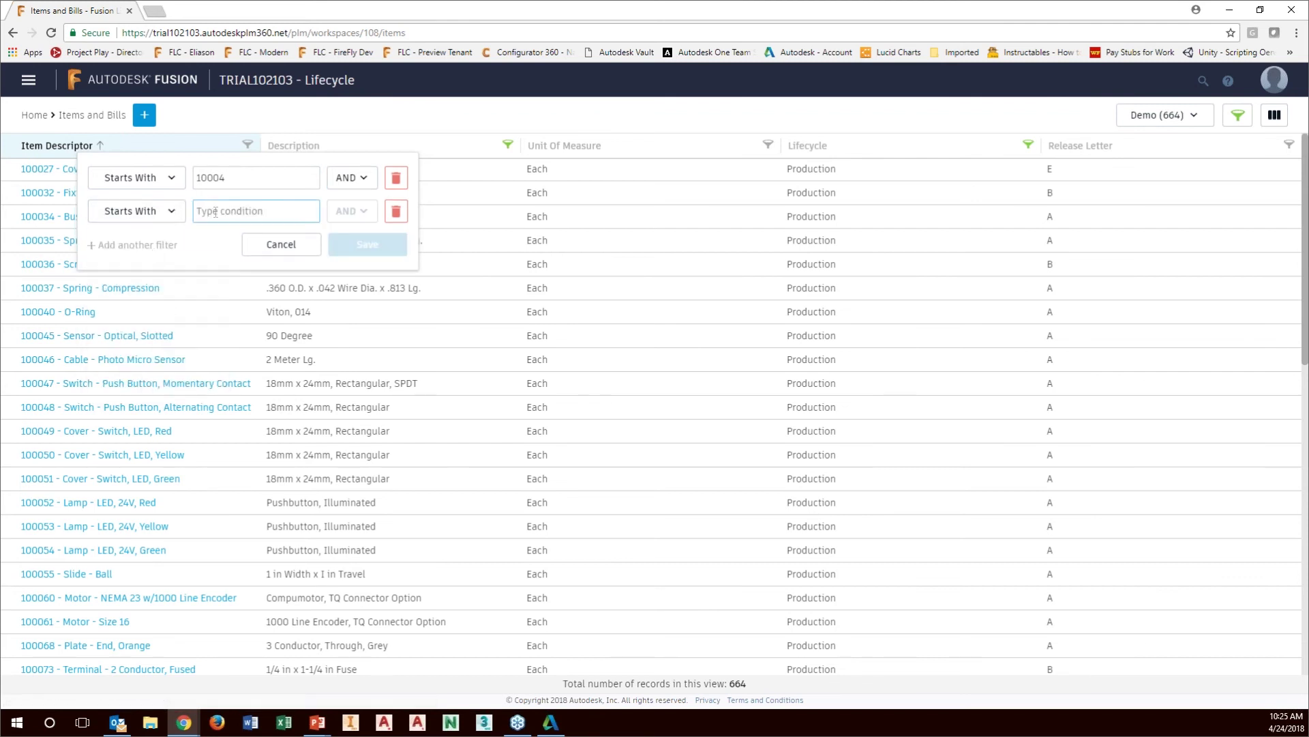
{"action": "type", "text": "10010"}
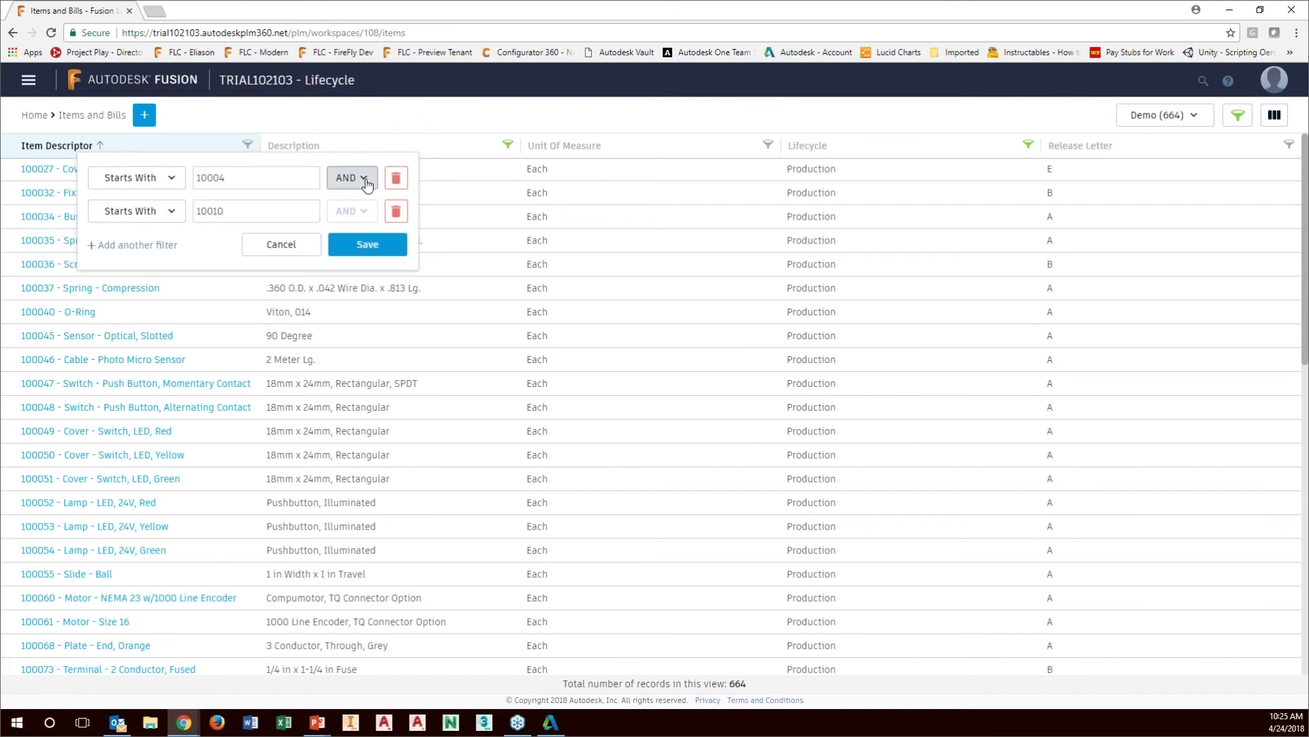
{"action": "left_click", "coordinate": [359, 178]}
{"action": "left_click", "coordinate": [352, 228]}
{"action": "left_click", "coordinate": [367, 246]}
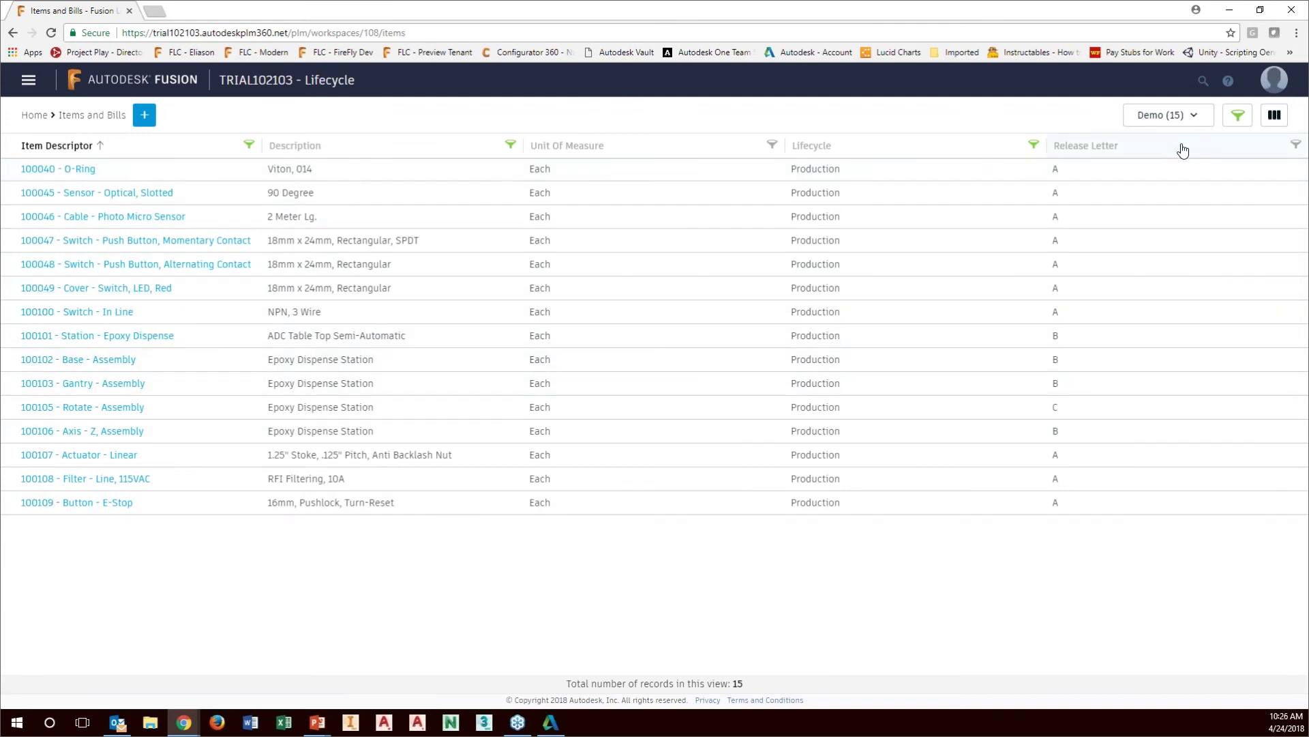
Make Demo the workspace's default view, and set the default back to My Default View.
{"action": "left_click", "coordinate": [1193, 122]}
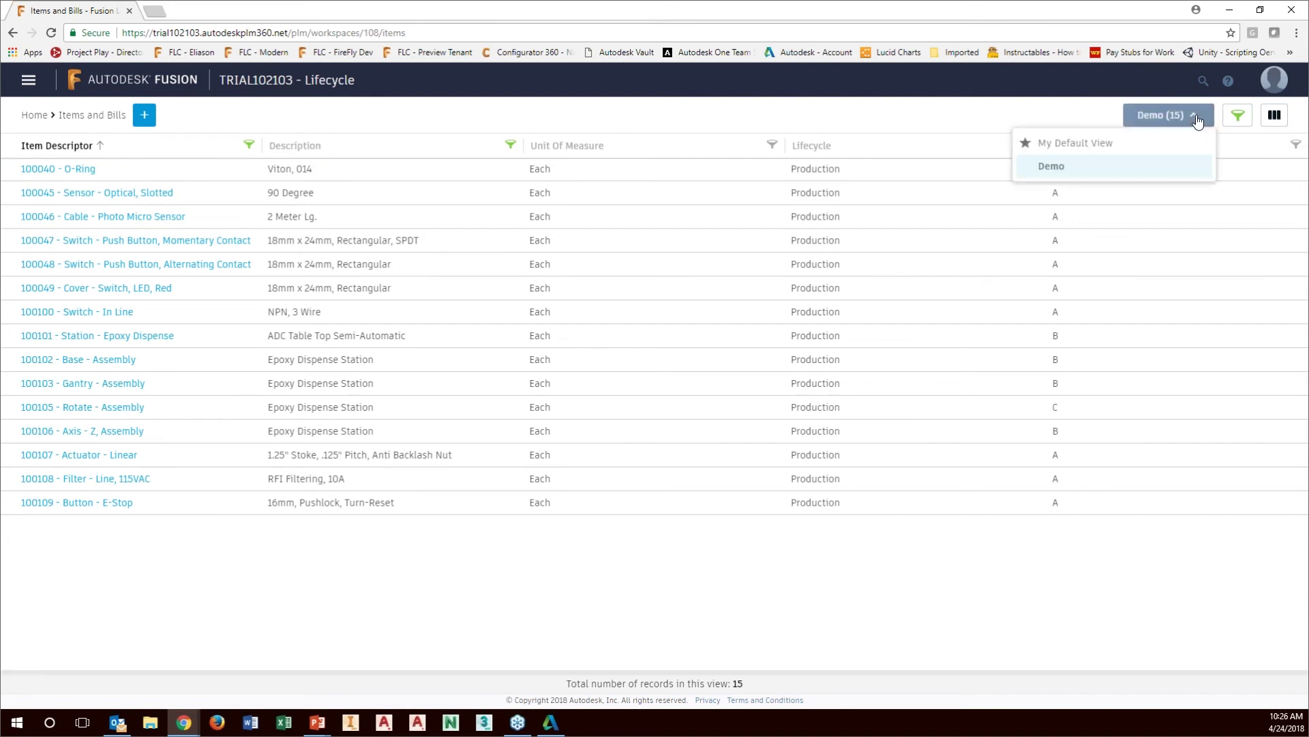
{"action": "left_click", "coordinate": [1027, 170]}
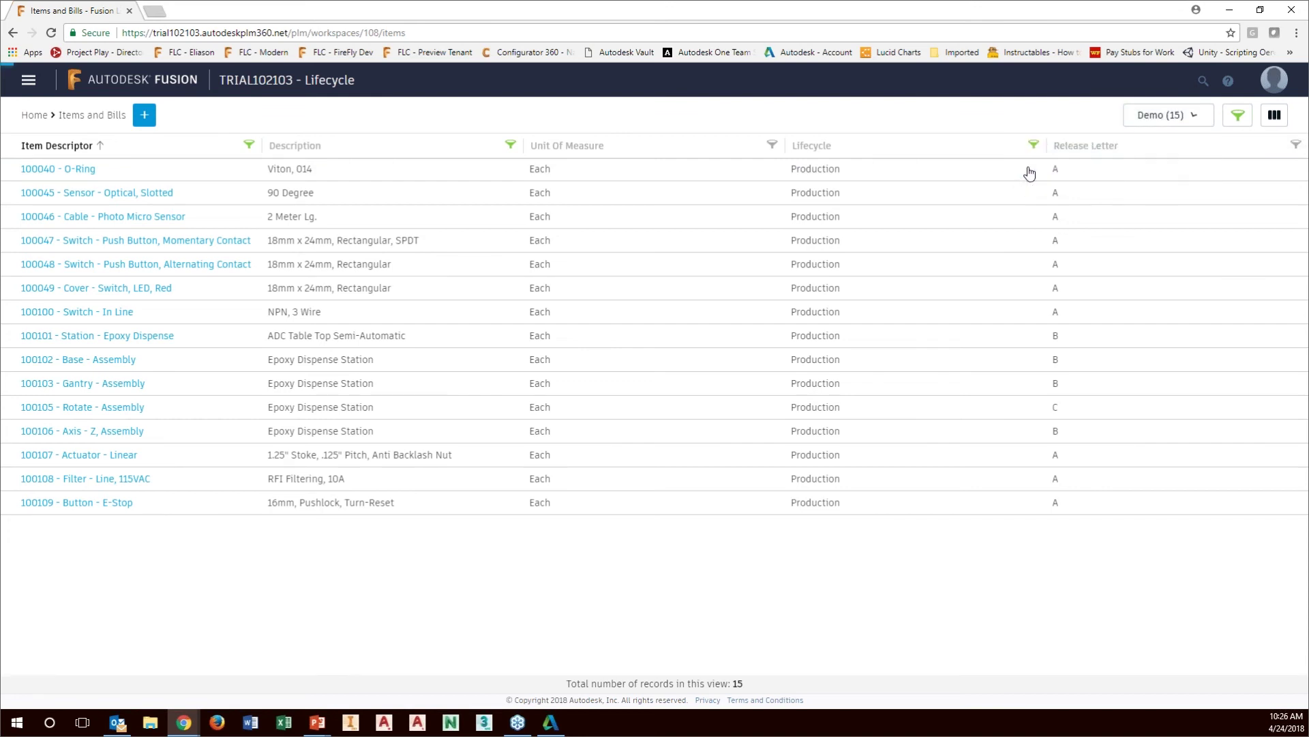
{"action": "left_click", "coordinate": [1199, 125]}
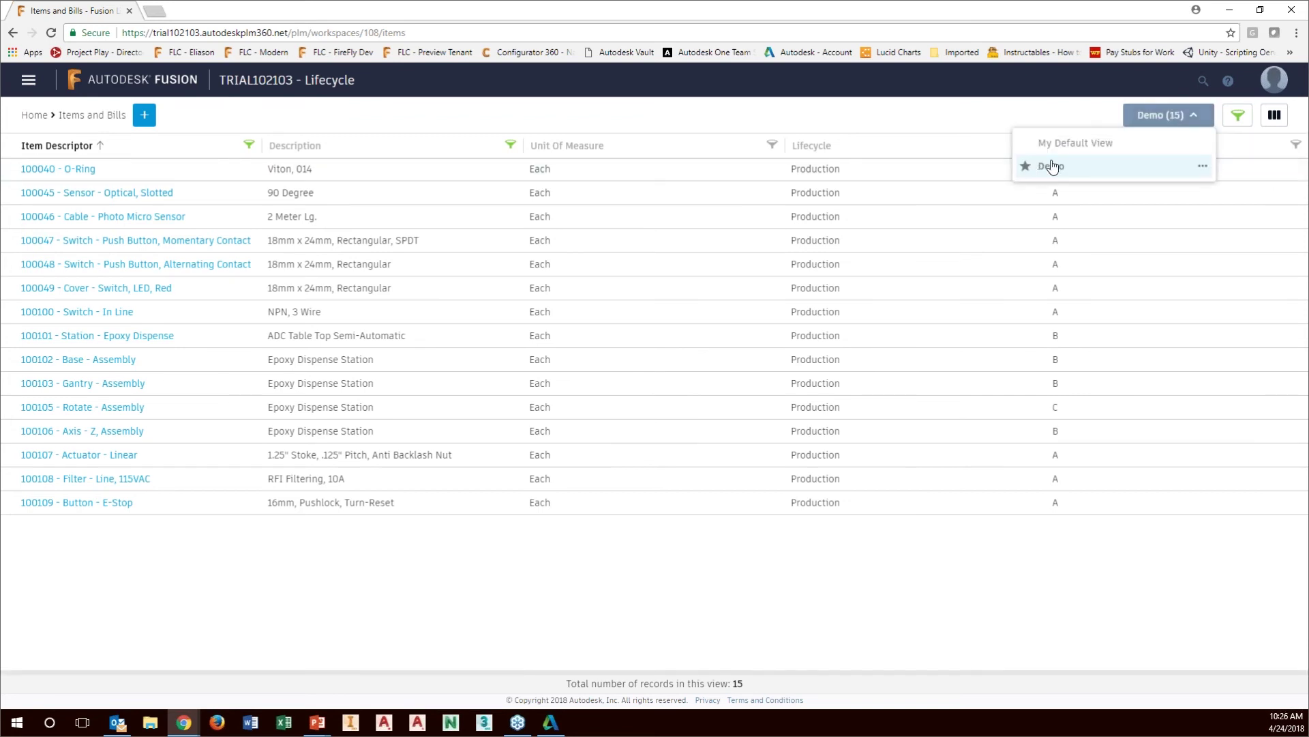
{"action": "left_click", "coordinate": [1025, 144]}
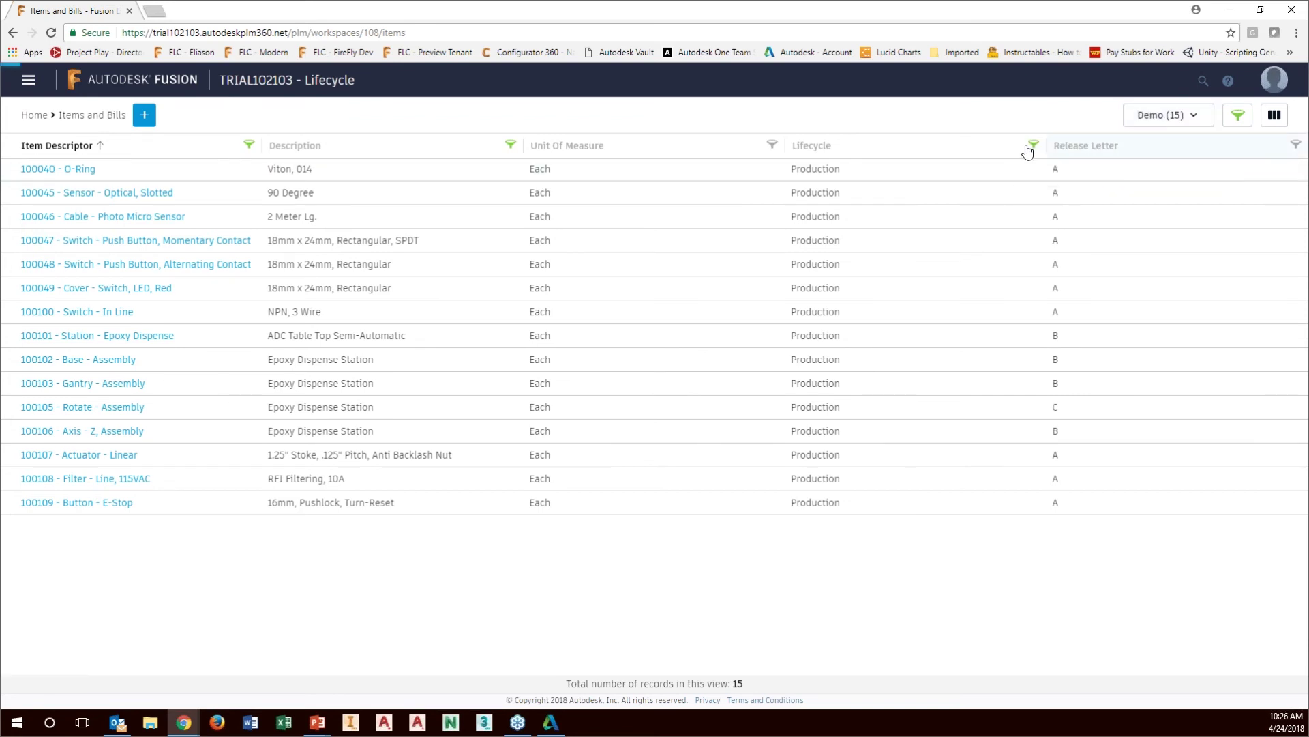
Switch the Items and Bills list to My Default View.
{"action": "left_click", "coordinate": [1199, 123]}
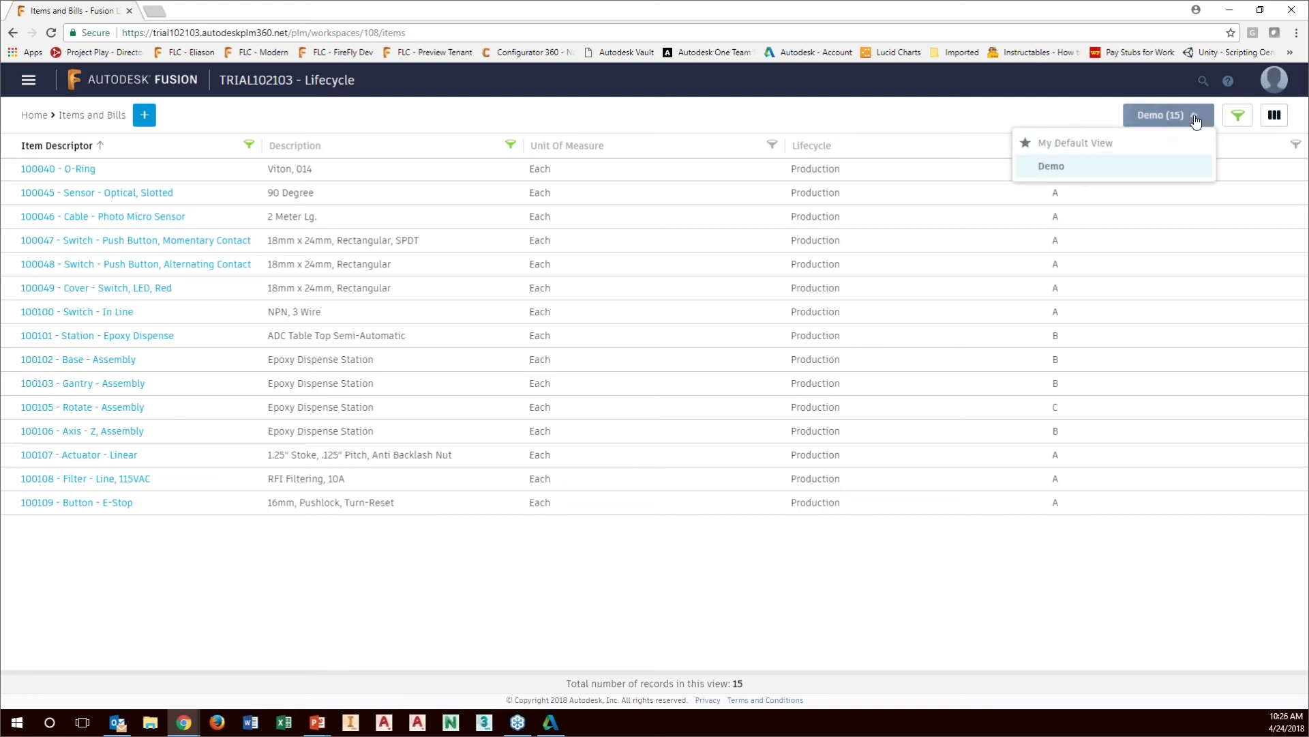
{"action": "left_click", "coordinate": [1068, 144]}
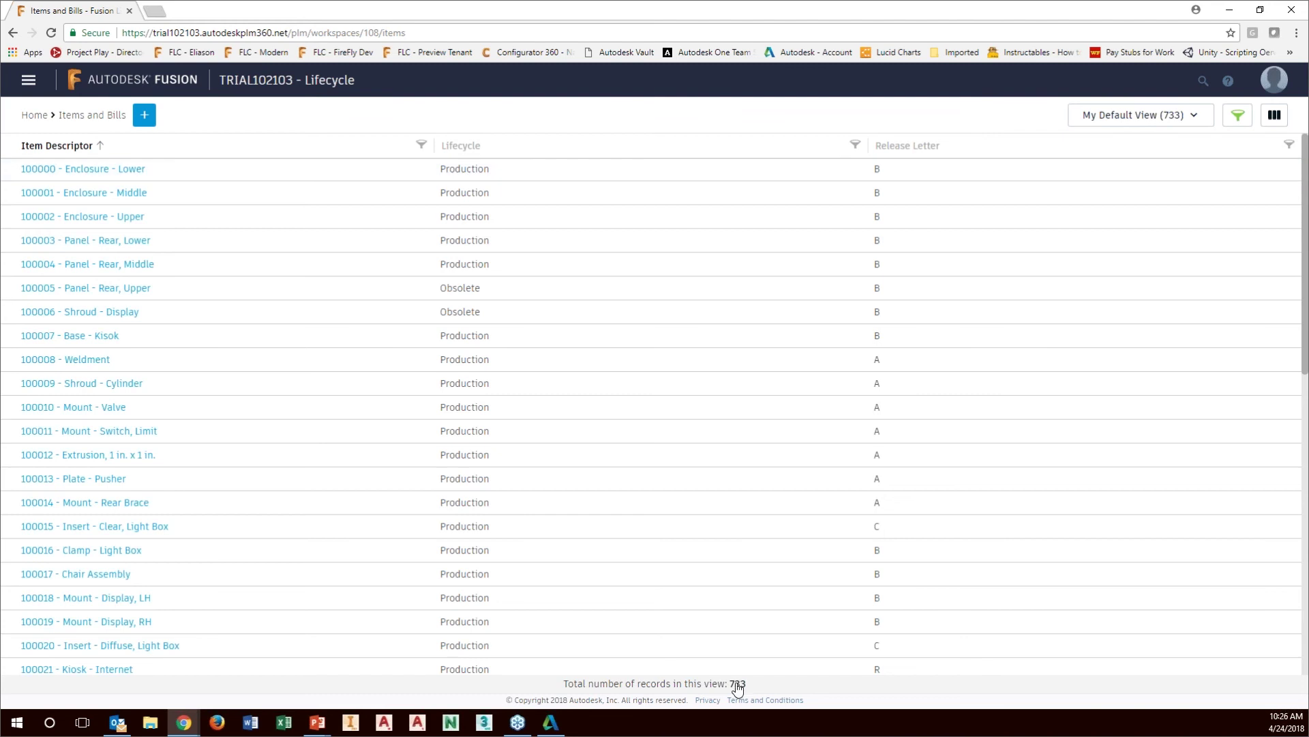
Switch the Items and Bills list to the Demo view and deselect its Release Letter and Lifecycle columns.
{"action": "left_click", "coordinate": [1195, 115]}
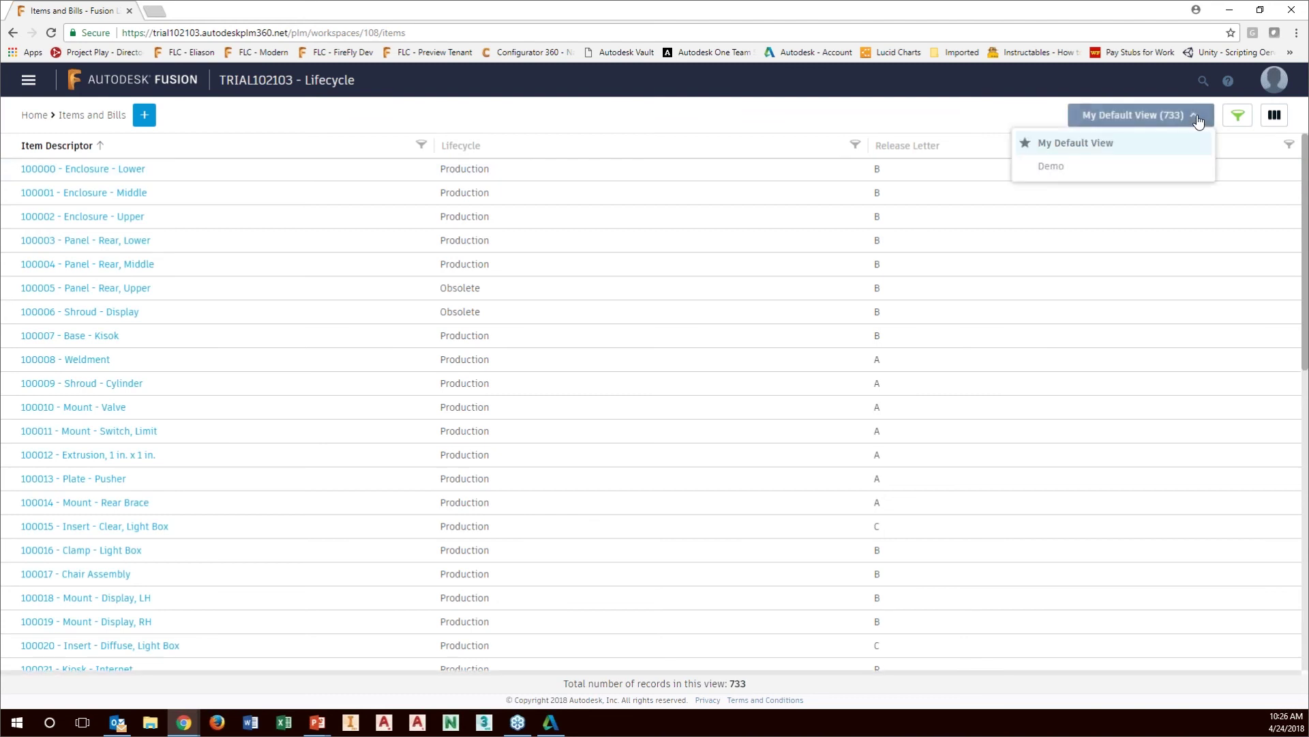
{"action": "left_click", "coordinate": [1055, 176]}
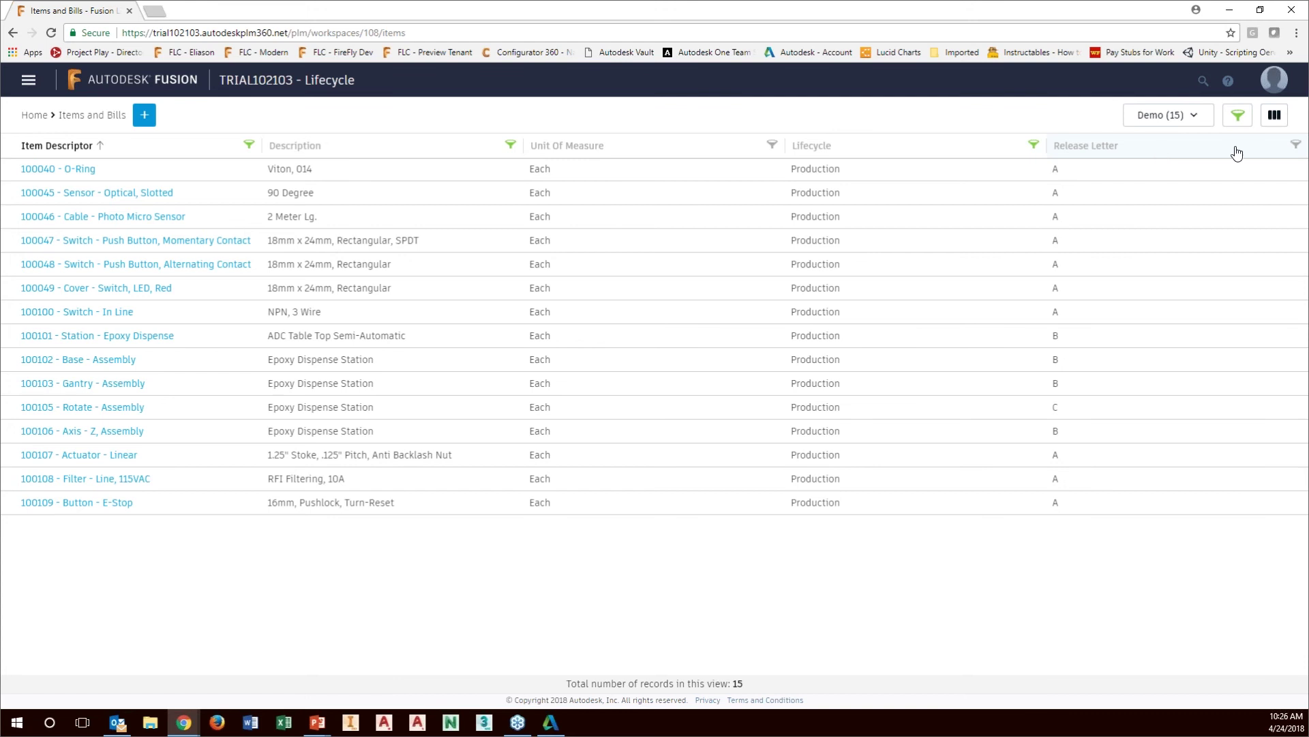
{"action": "left_click", "coordinate": [1274, 116]}
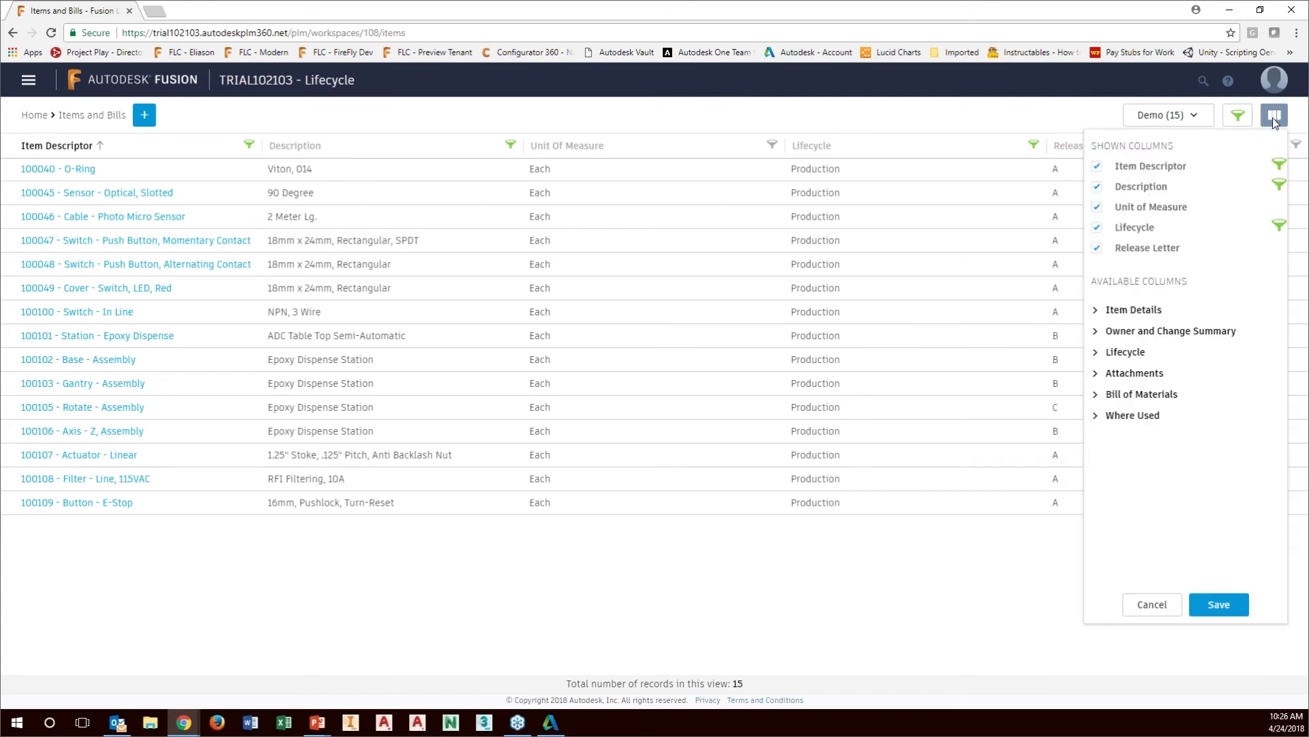
{"action": "left_click", "coordinate": [1096, 249]}
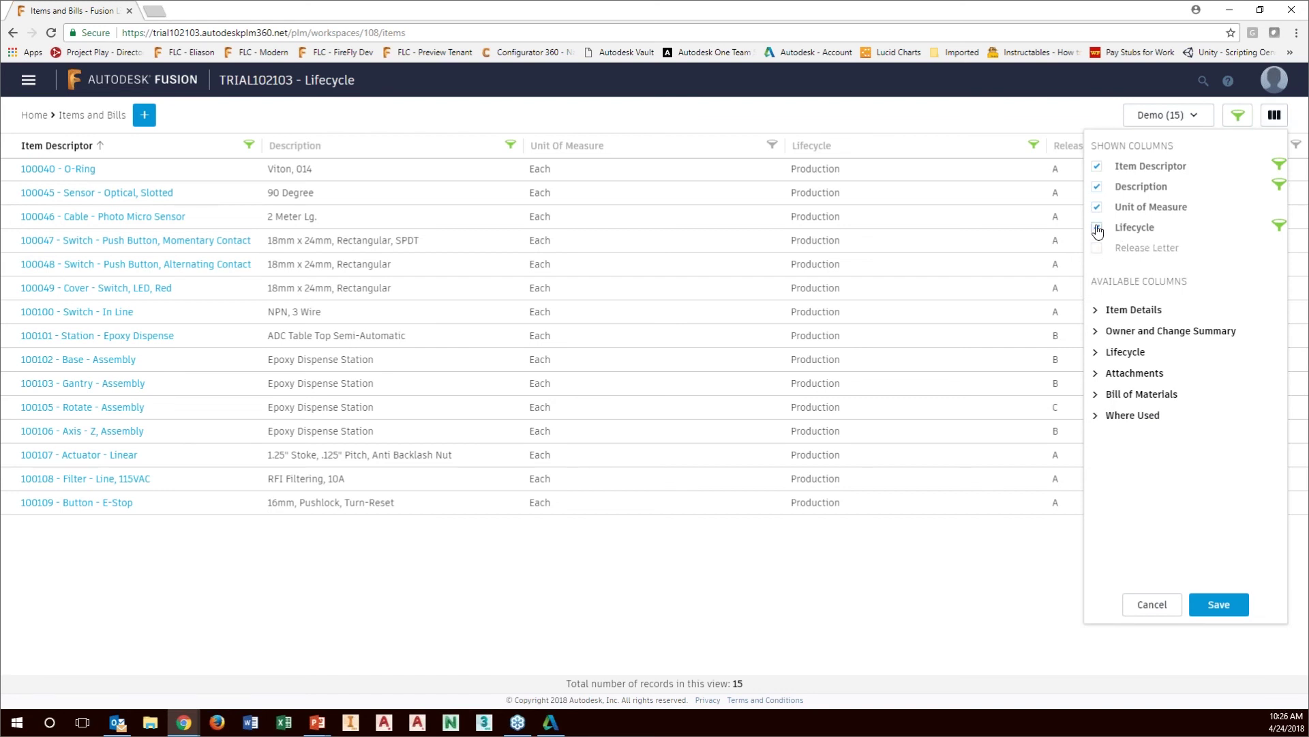
{"action": "left_click", "coordinate": [1097, 228]}
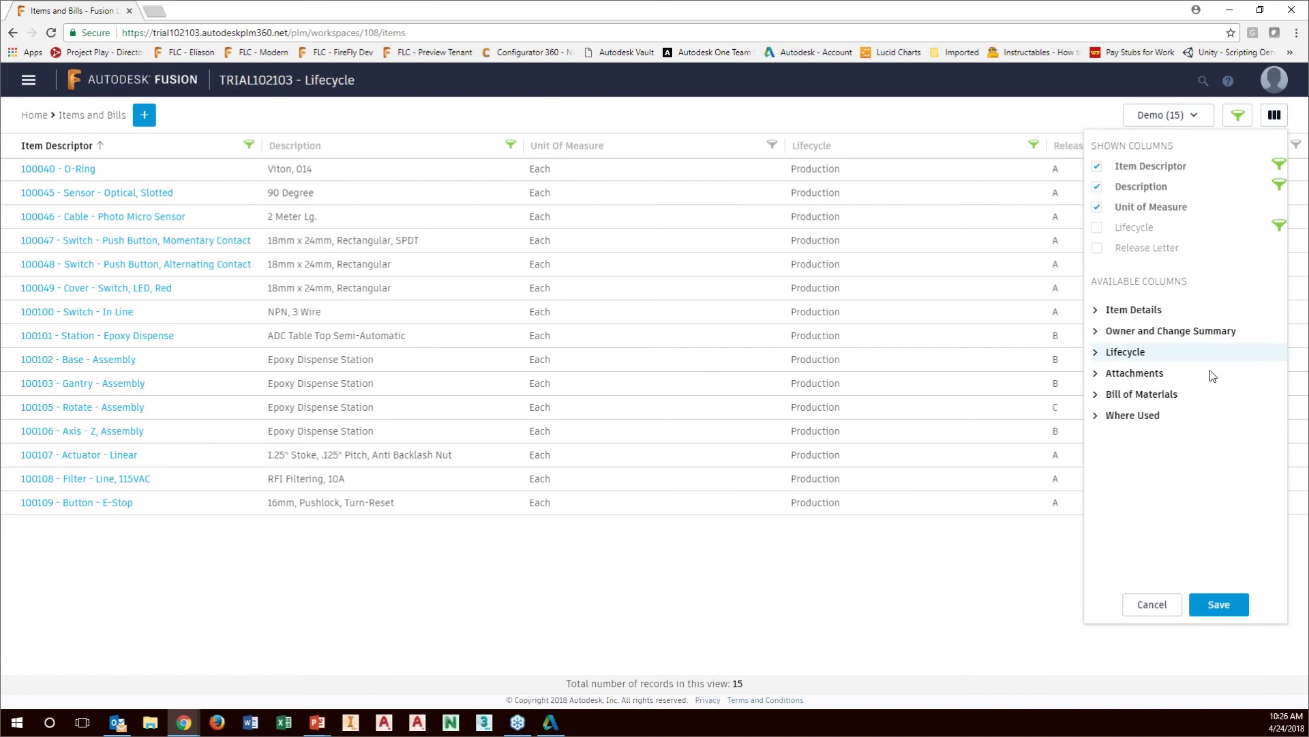
Add the Parent Assembly and Quantity columns from Where Used, save the column selection, and reload the Demo view.
{"action": "left_click", "coordinate": [1098, 417]}
{"action": "left_click", "coordinate": [1096, 456]}
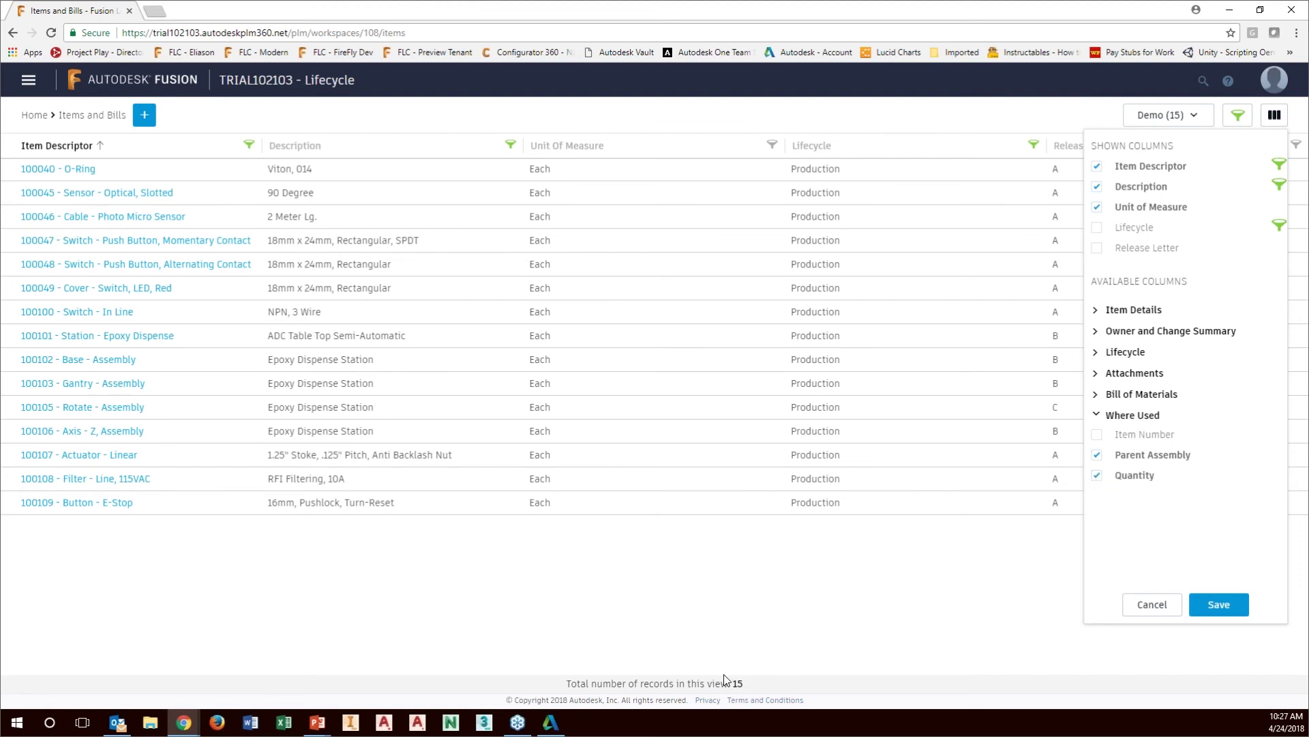
{"action": "left_click", "coordinate": [1220, 604]}
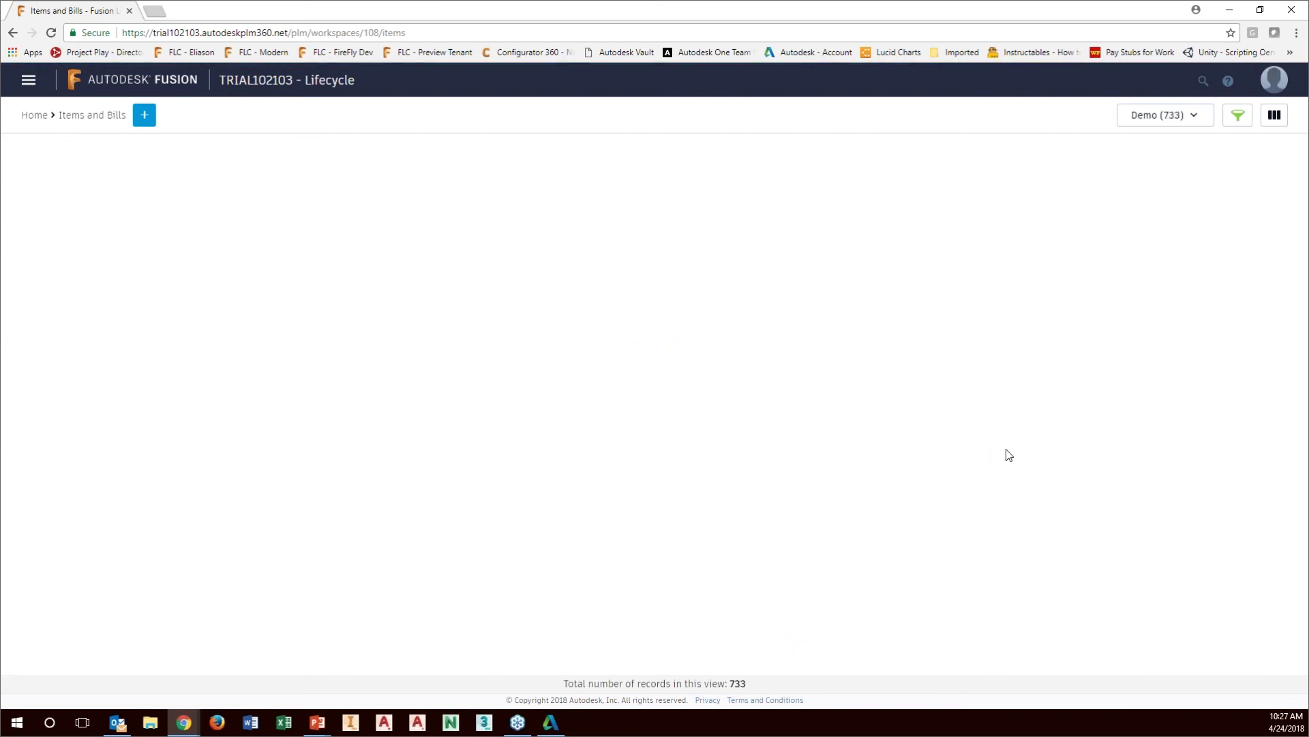
{"action": "left_click", "coordinate": [1198, 117]}
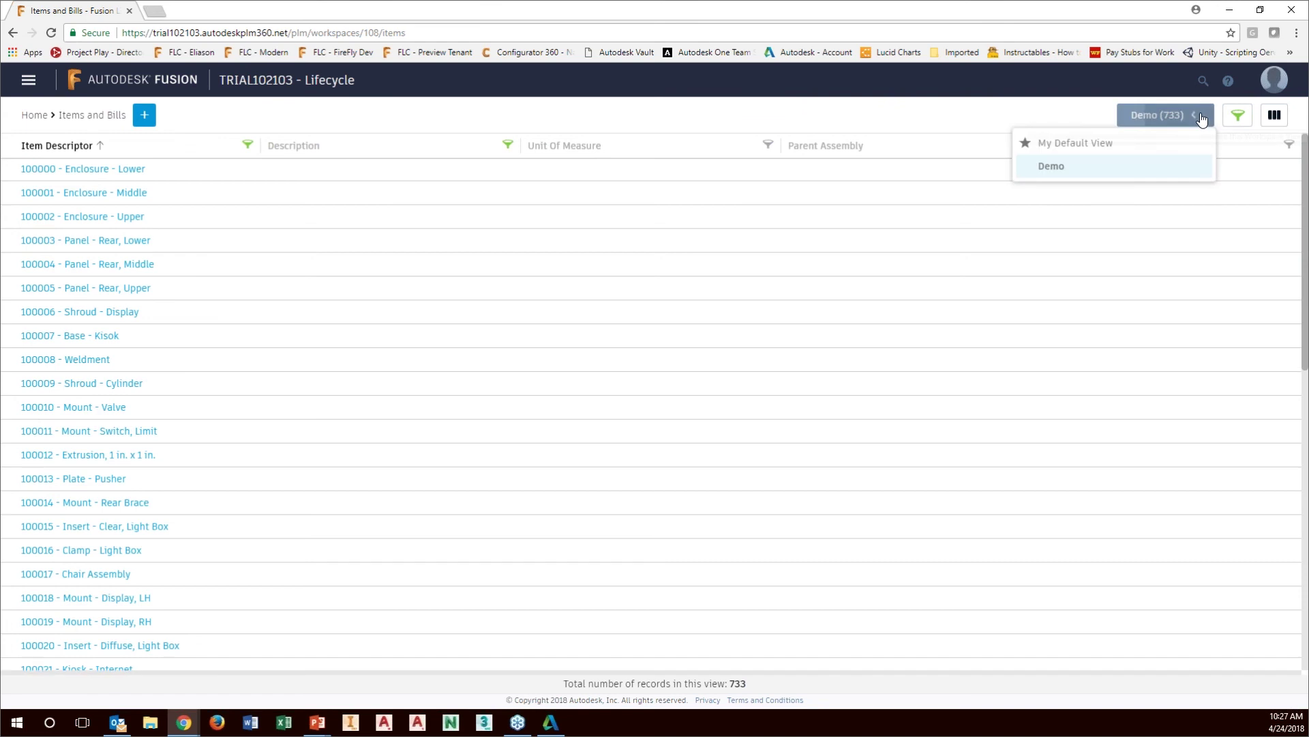
{"action": "left_click", "coordinate": [1060, 171]}
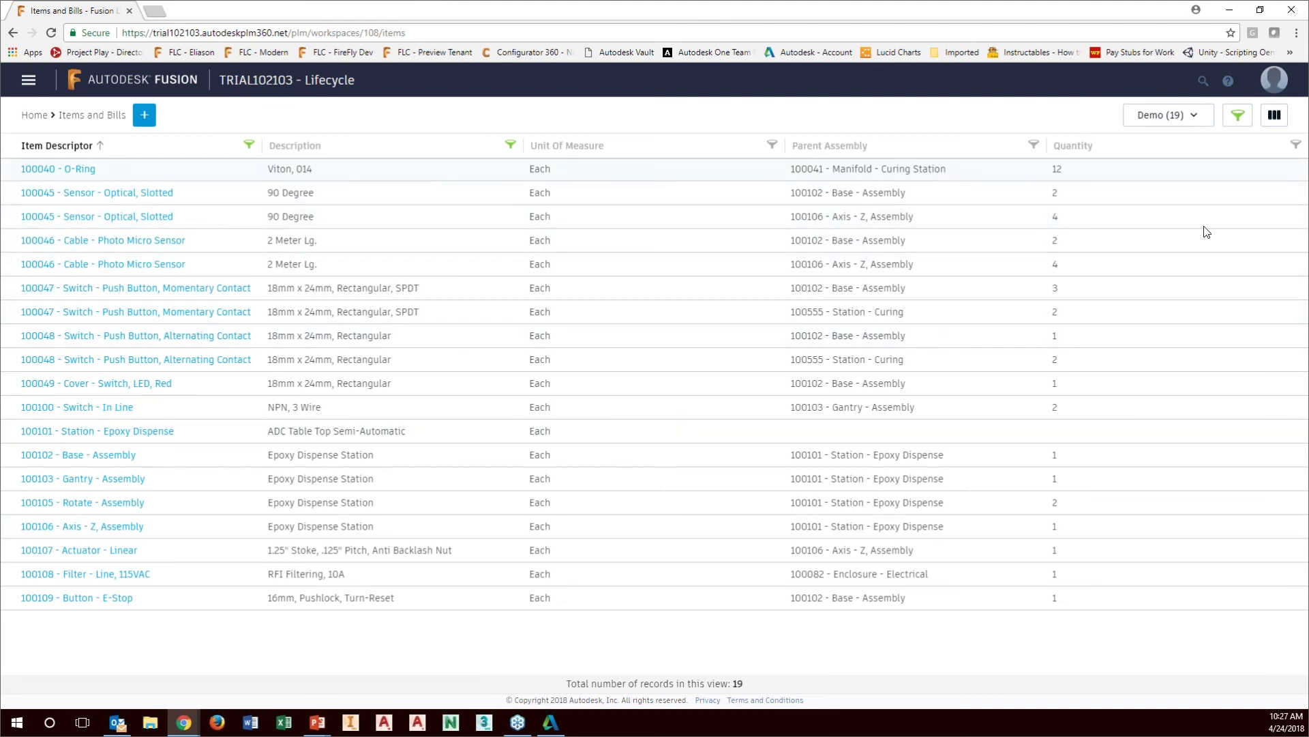
Replace the Parent Assembly and Where Used Quantity columns with Part/Process and Quantity from Bill of Materials, save, and reload the Demo view.
{"action": "left_click", "coordinate": [1273, 116]}
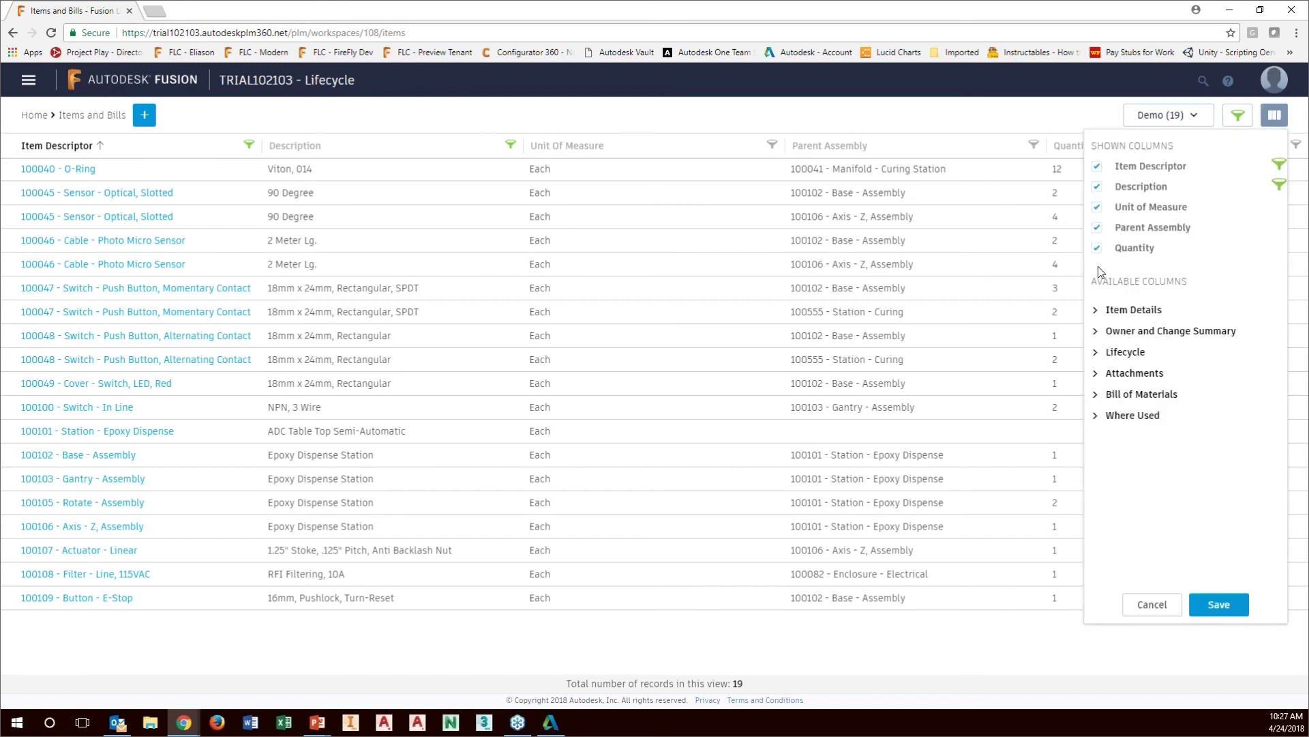
{"action": "left_click", "coordinate": [1098, 230]}
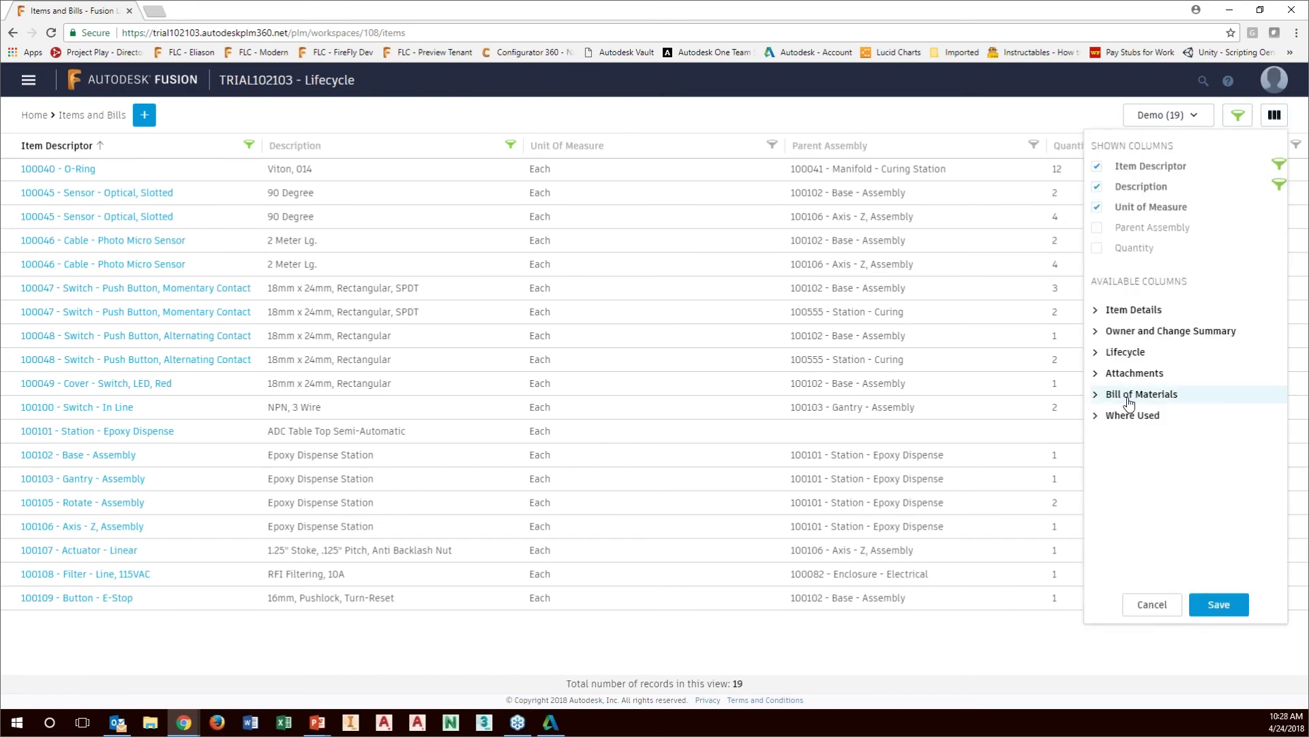
{"action": "left_click", "coordinate": [1096, 395]}
{"action": "left_click", "coordinate": [1098, 434]}
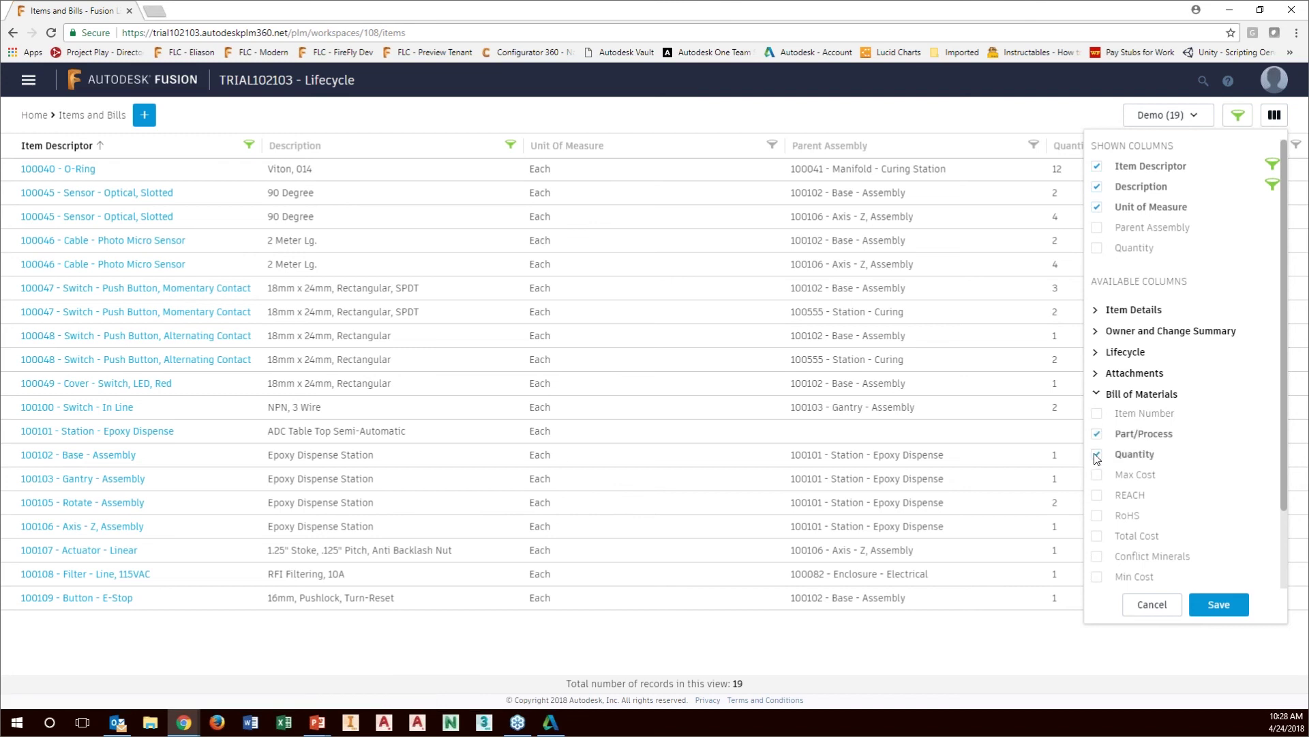
{"action": "left_click", "coordinate": [1218, 604]}
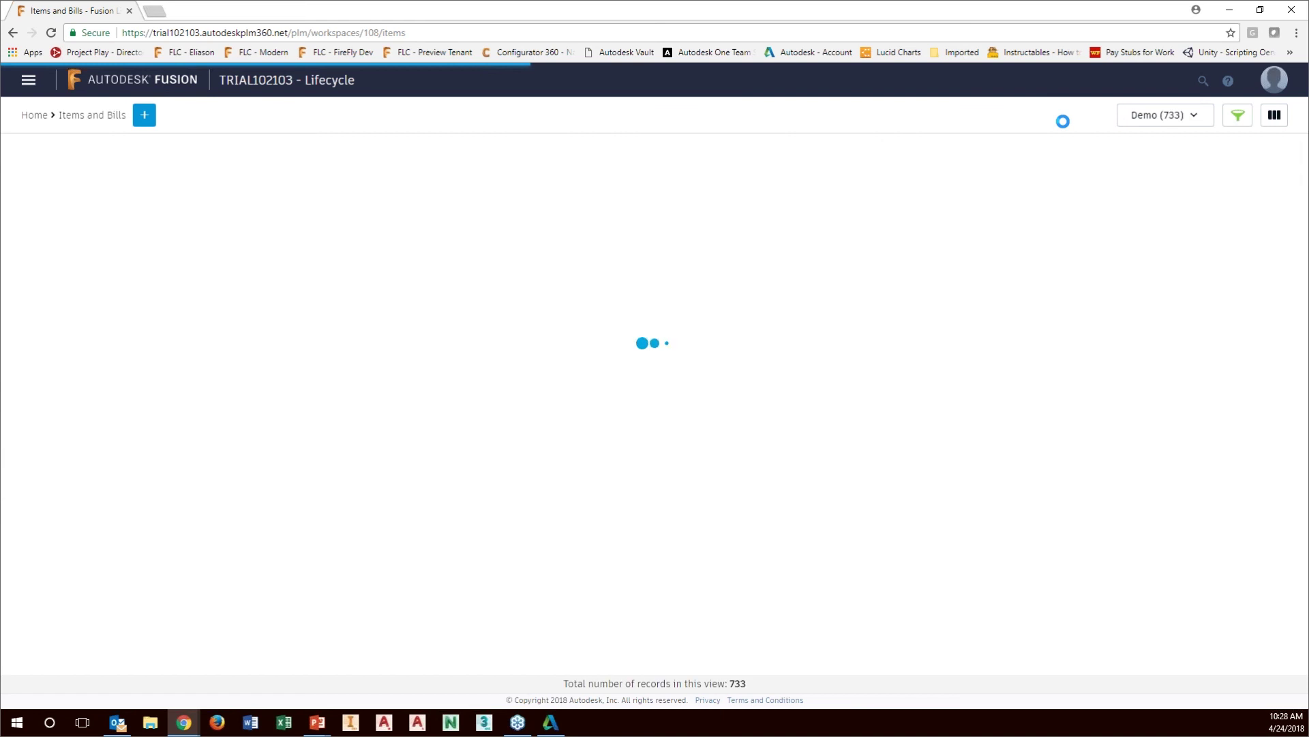
{"action": "left_click", "coordinate": [1195, 120]}
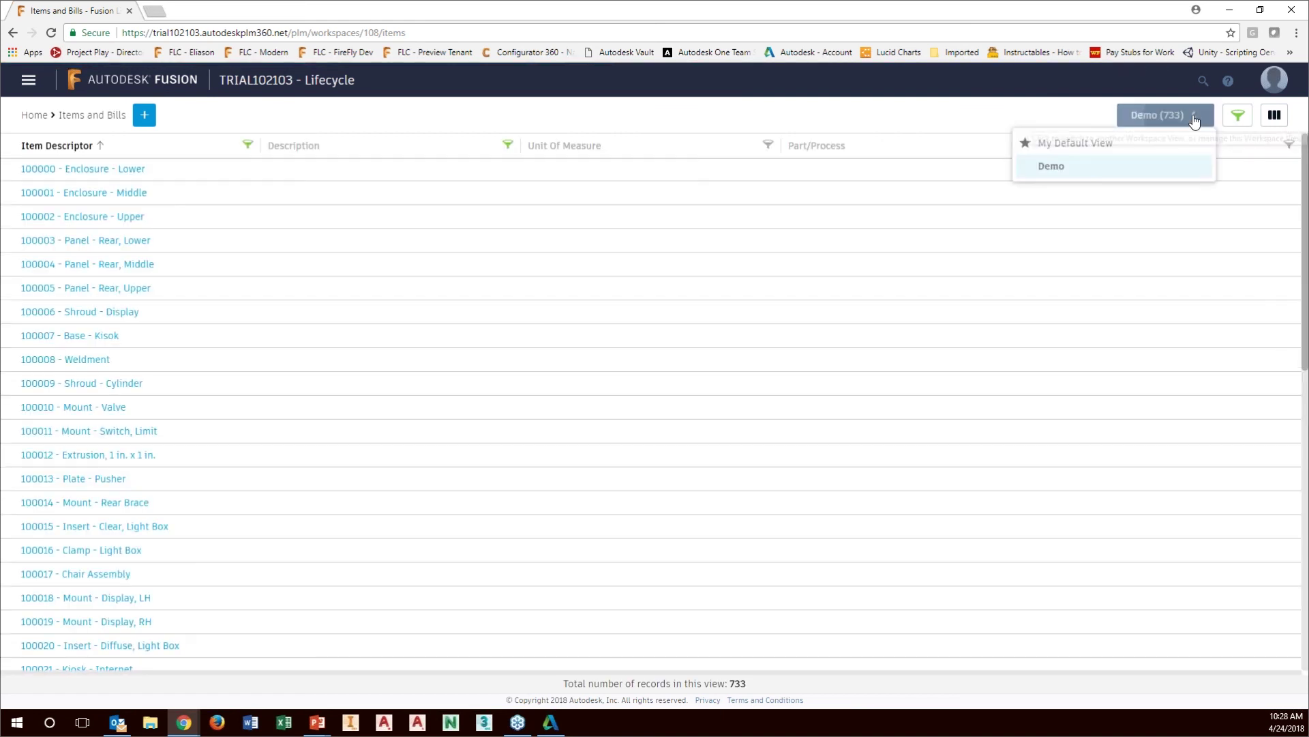
{"action": "left_click", "coordinate": [1090, 170]}
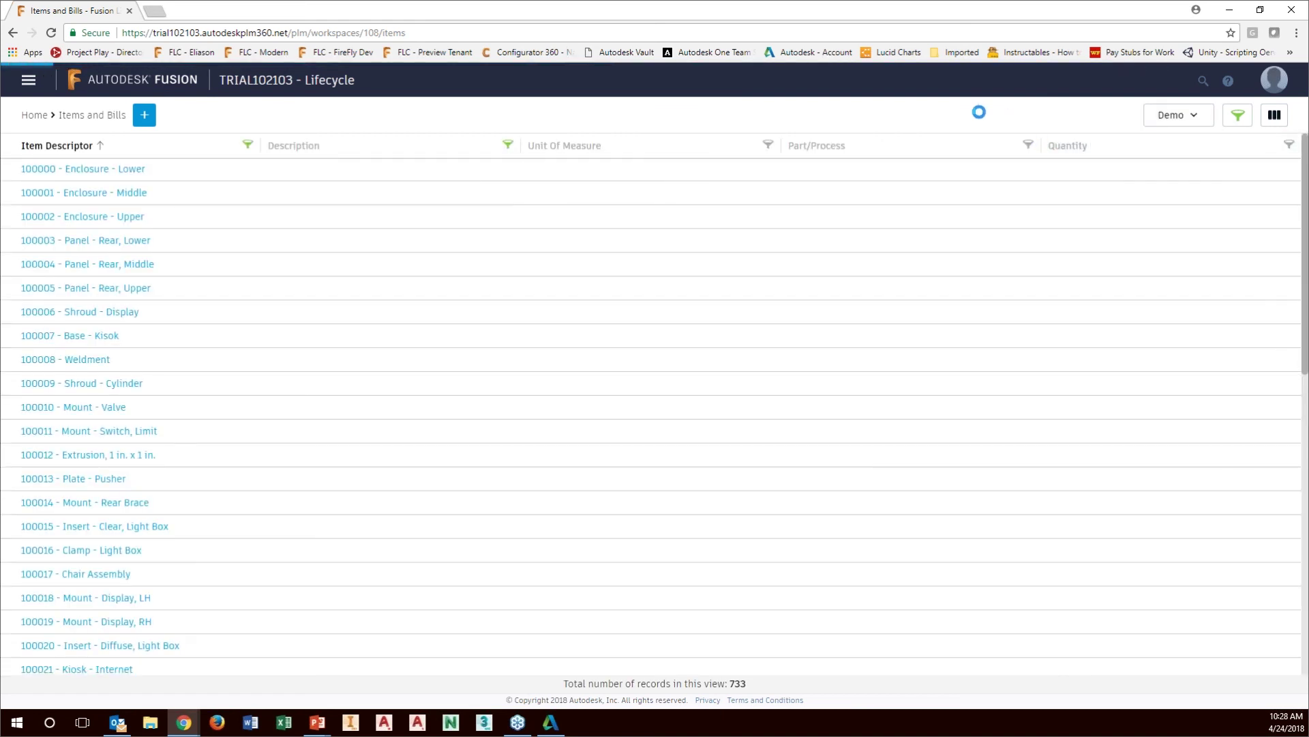